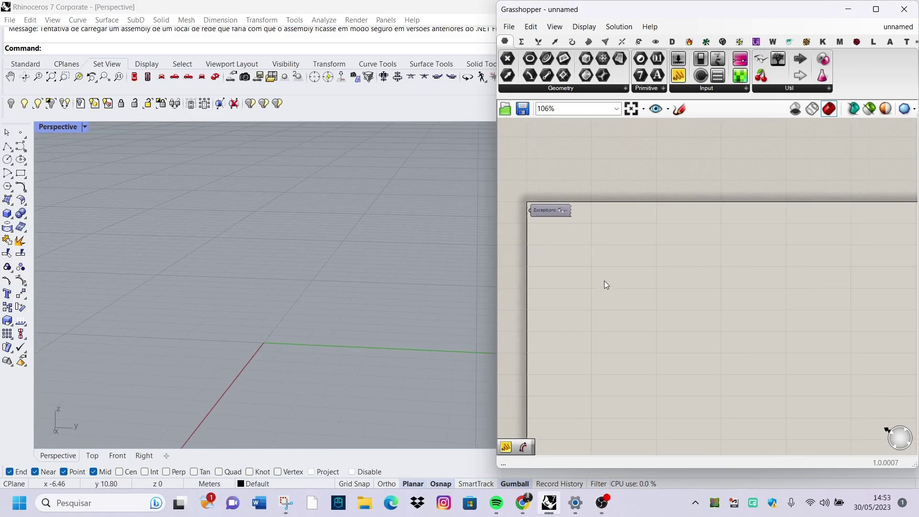
Step: Add a Construct Point and feed it into a Move component's Geometry input
scroll(604, 282, up, 3)
double_click(604, 281)
text(construc)
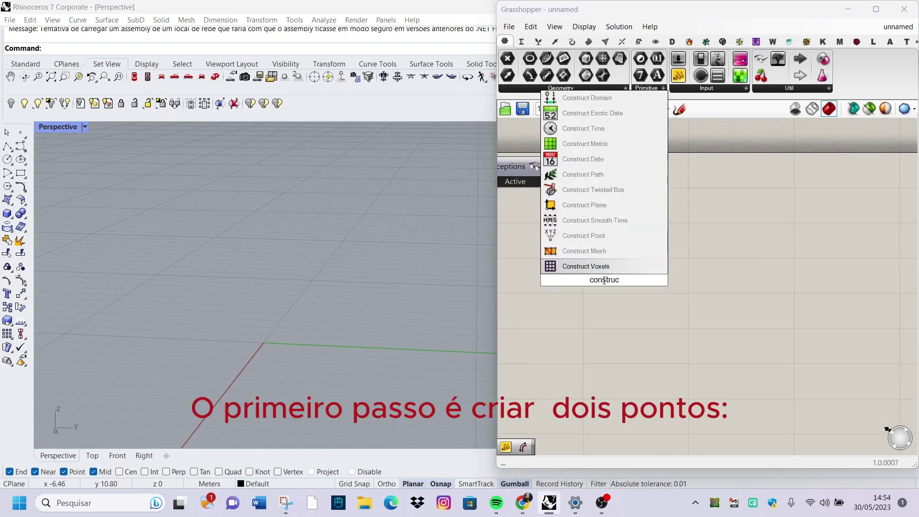
click(583, 235)
scroll(686, 297, down, 2)
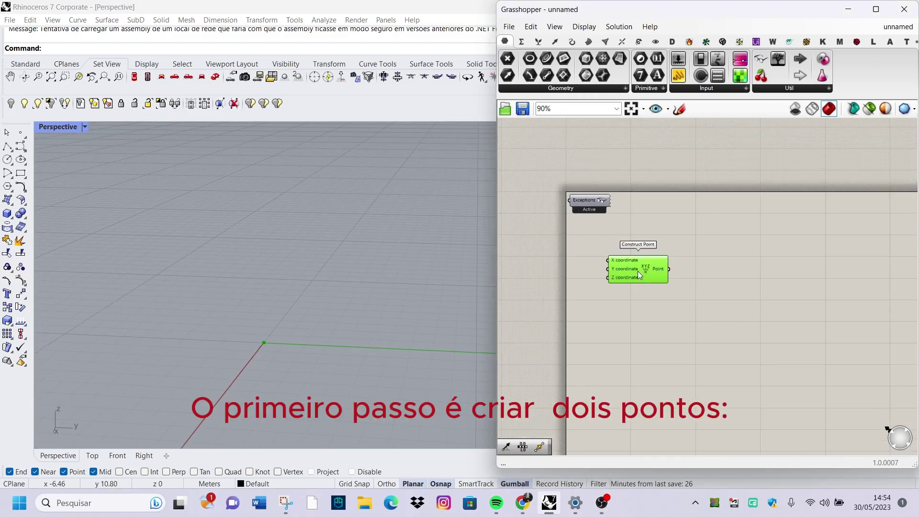
scroll(637, 271, up, 3)
double_click(701, 295)
text(mov)
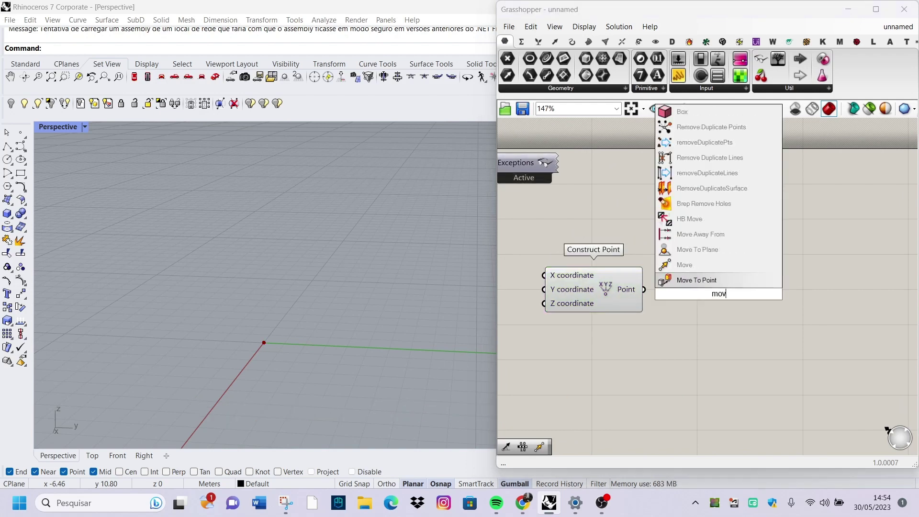
key(Return)
scroll(687, 295, up, 2)
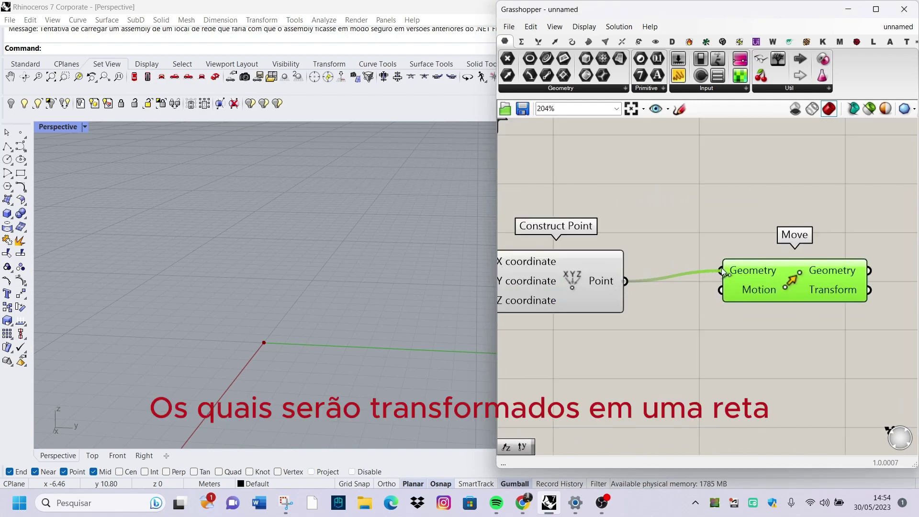
drag(724, 272, 753, 296)
Step: Drive Move's Motion with a Unit Z vector scaled by a 2.80 slider
double_click(694, 340)
text(unit z)
key(Return)
drag(762, 352, 760, 323)
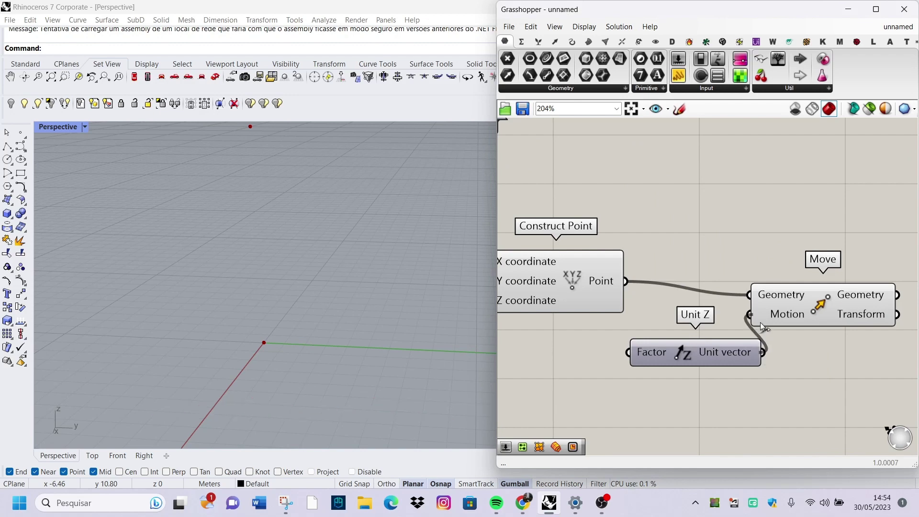
scroll(664, 339, down, 4)
double_click(553, 375)
text(2.88)
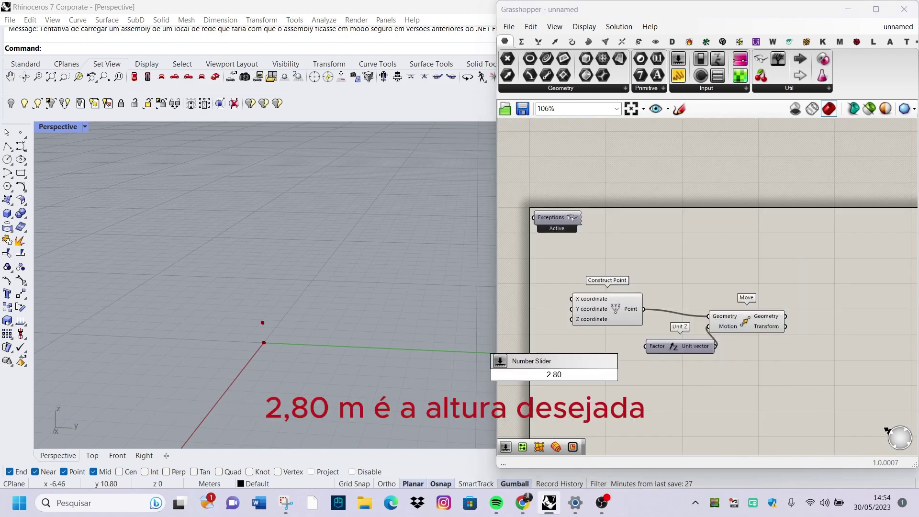
key(Return)
scroll(571, 356, up, 5)
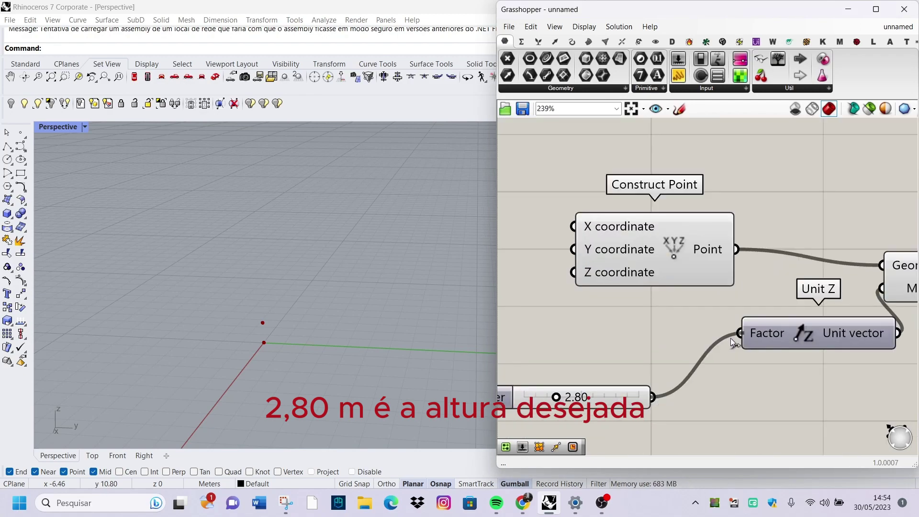
scroll(732, 343, down, 5)
scroll(764, 307, up, 4)
Step: Add a Line from the base point up to the moved point
double_click(735, 307)
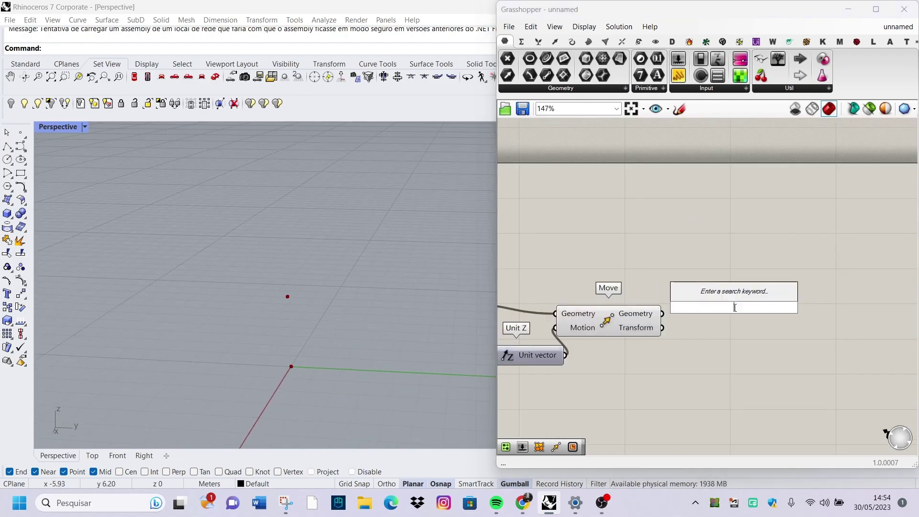
text(cline)
key(Return)
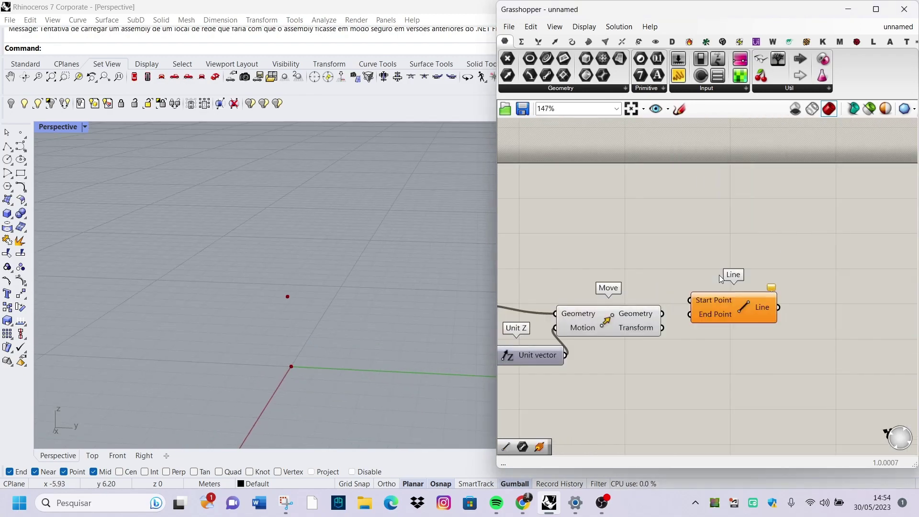
scroll(674, 331, up, 1)
scroll(693, 318, down, 3)
scroll(792, 341, up, 2)
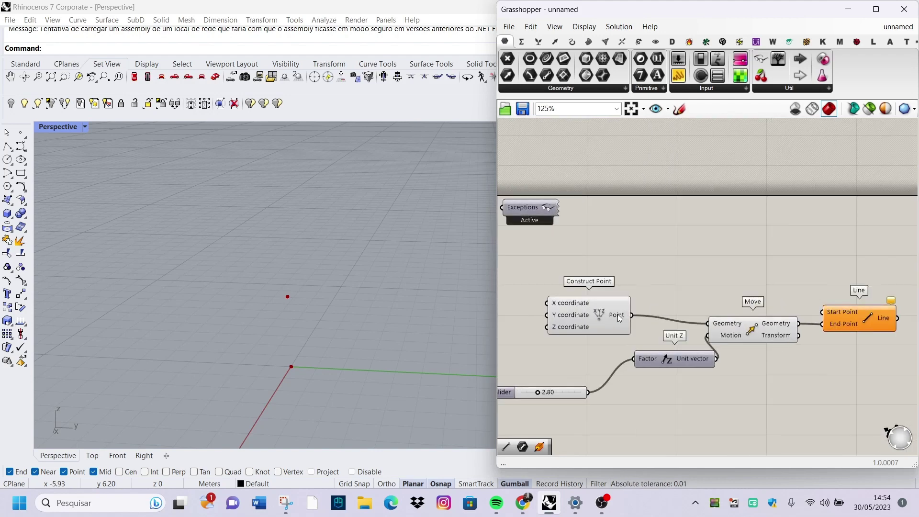
drag(788, 317, 823, 312)
scroll(850, 328, down, 2)
scroll(689, 338, up, 2)
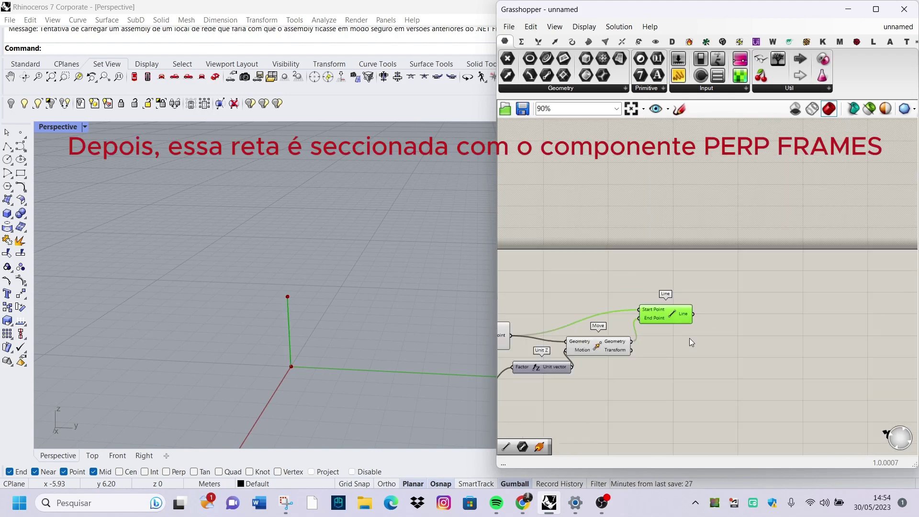
scroll(737, 309, up, 3)
Step: Add Perp Frames with the line as its Curve, replacing a wrongly picked frame component
double_click(737, 314)
text(perp)
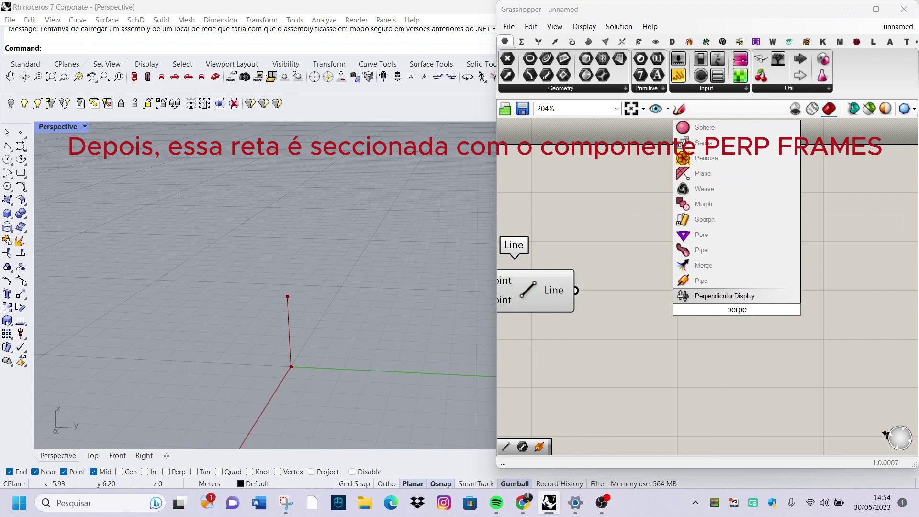
click(735, 281)
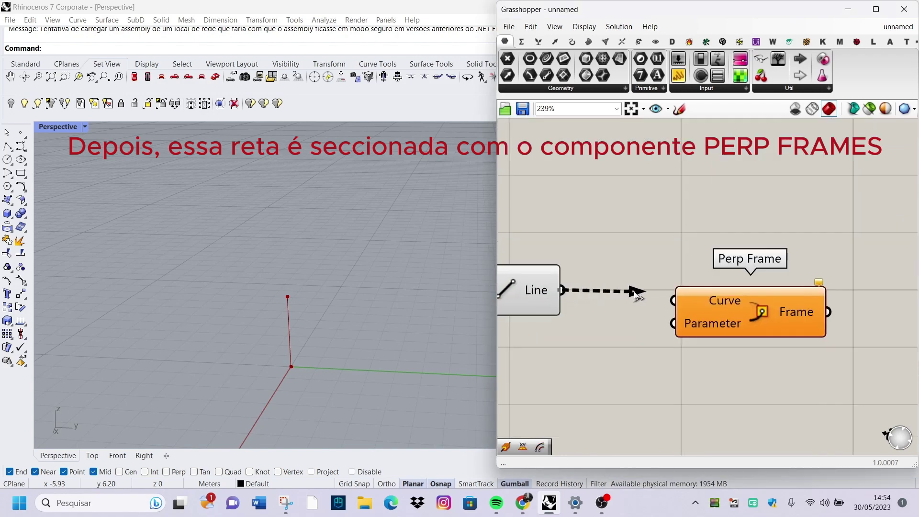
click(714, 292)
key(Delete)
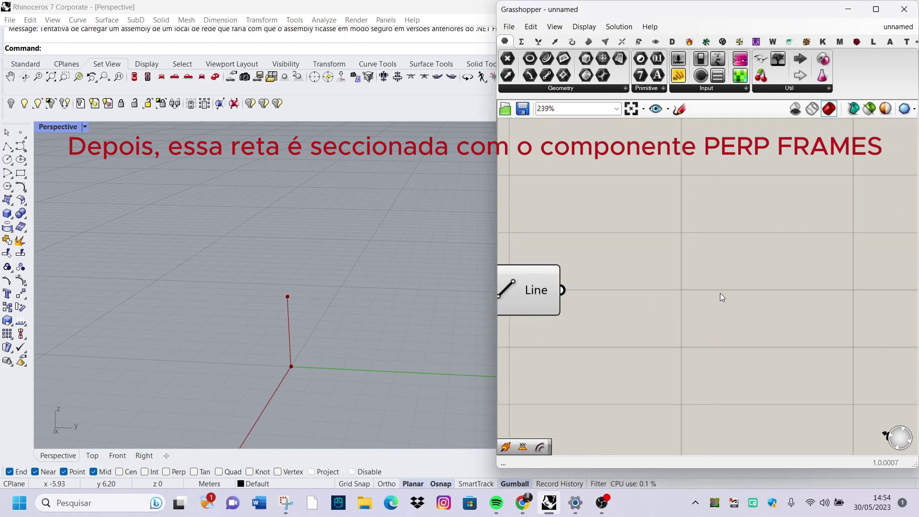
double_click(720, 292)
text(per)
click(699, 234)
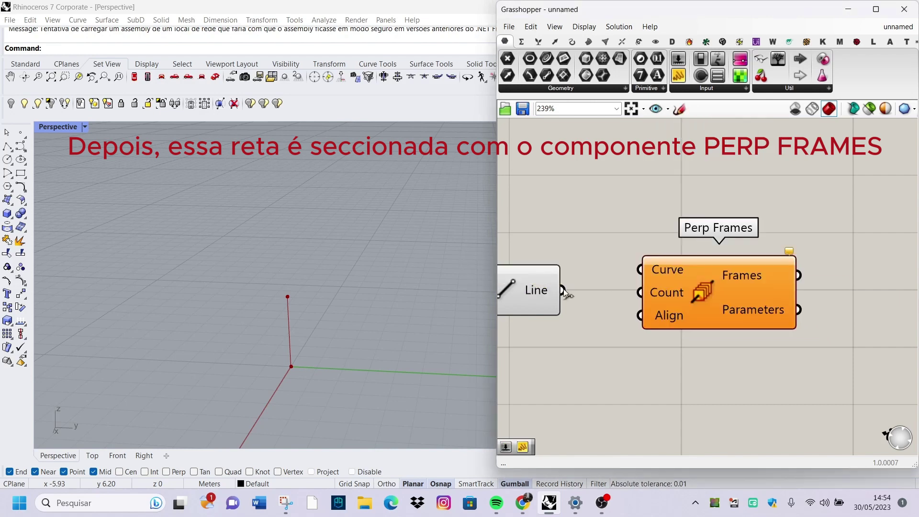
drag(562, 289, 641, 269)
Step: Set the Perp Frames count with a Number Slider of 3
double_click(595, 381)
key(Return)
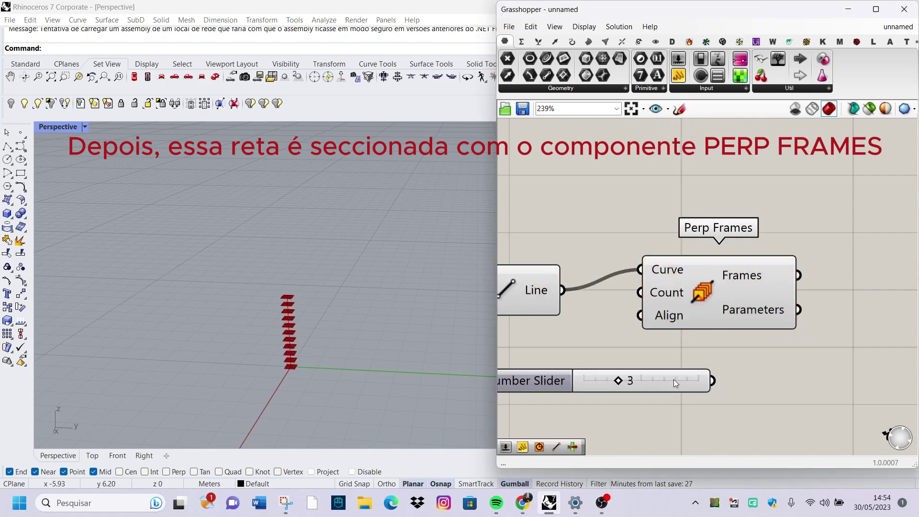
drag(699, 294, 735, 282)
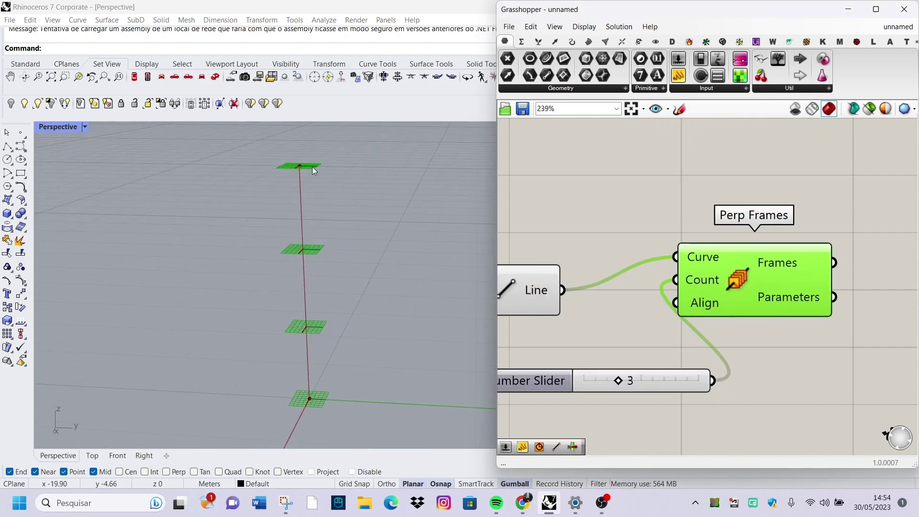
scroll(714, 257, down, 5)
Step: Add a List Item that takes the Perp Frames output as its List
scroll(762, 256, up, 1)
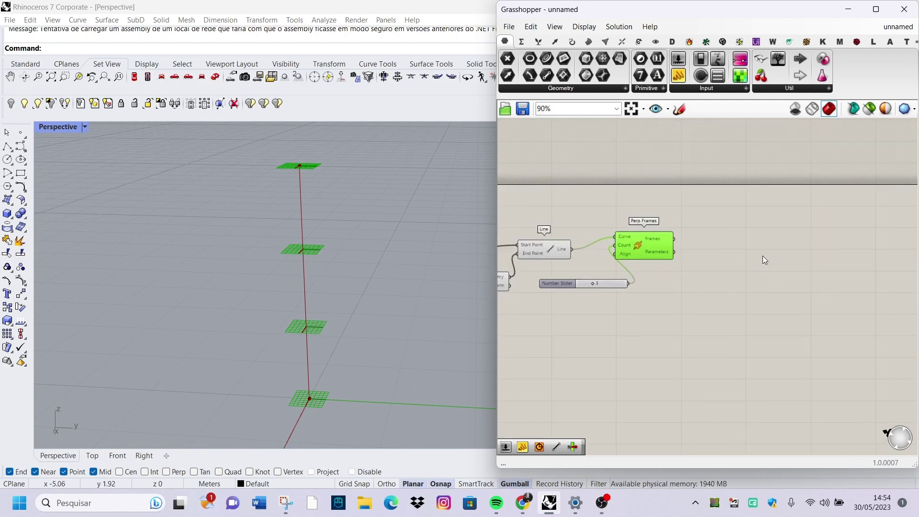
double_click(762, 255)
text(lis)
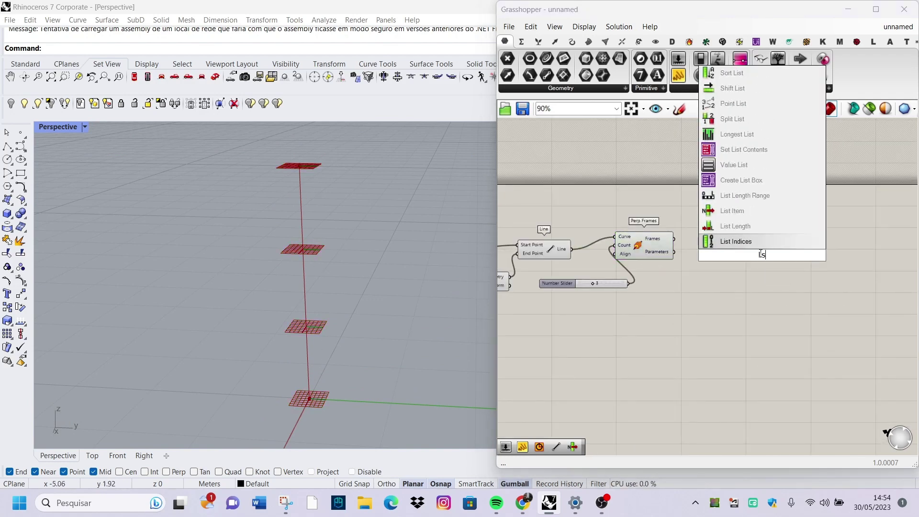
click(739, 212)
scroll(728, 237, up, 4)
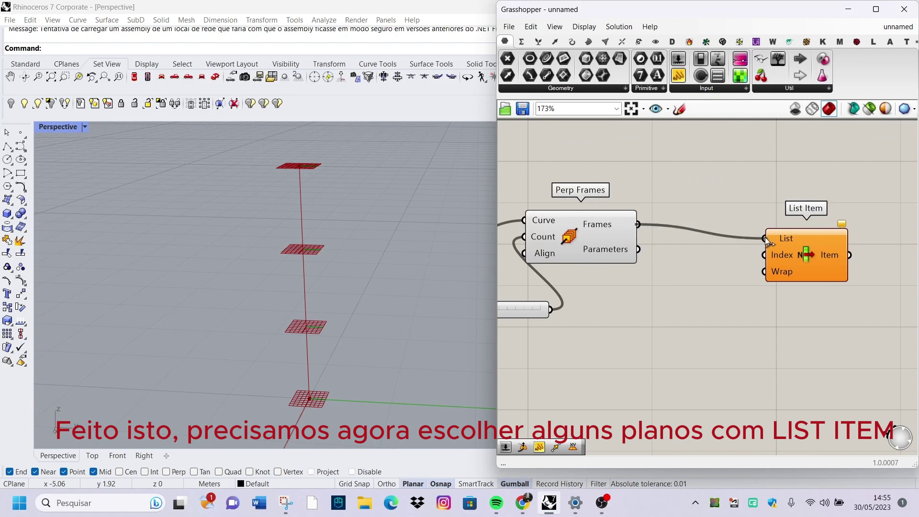
drag(789, 271, 774, 257)
Step: Add a Panel listing indices 1, 2 and 3 to pick the frames
double_click(695, 311)
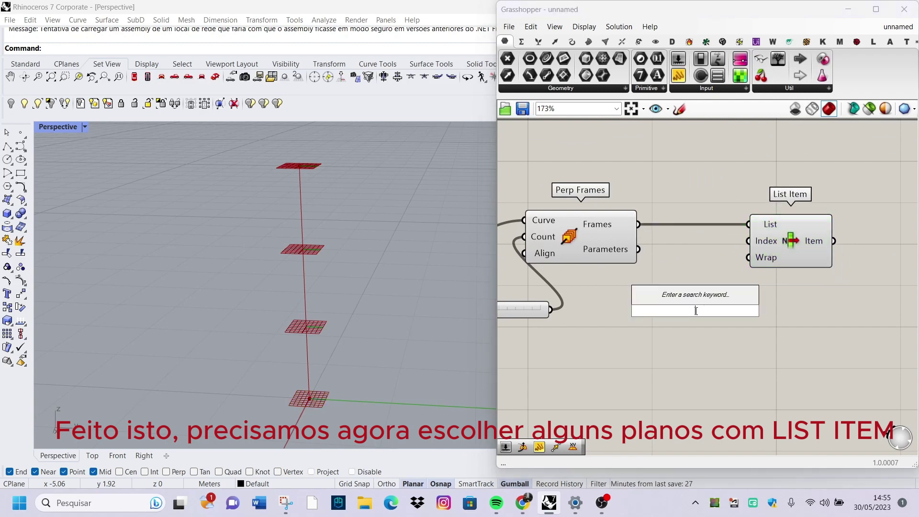
drag(679, 76, 687, 359)
double_click(687, 359)
right_click(687, 358)
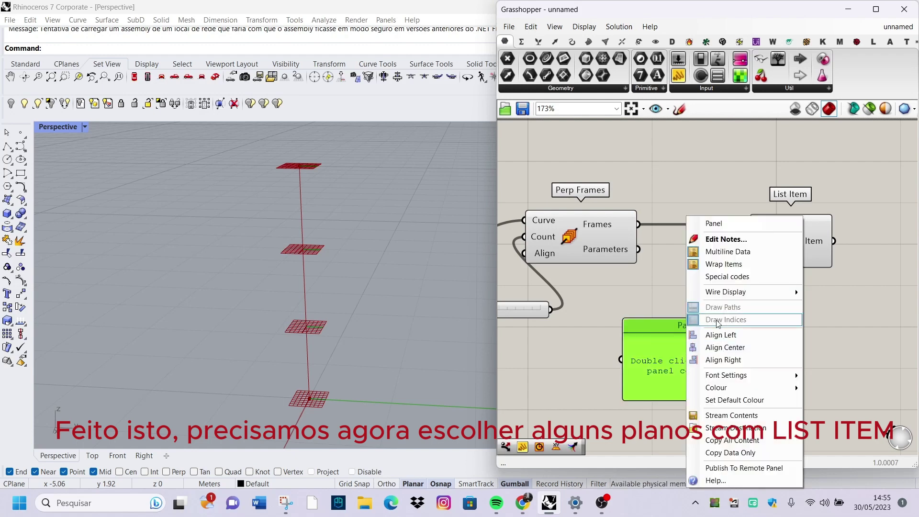
click(713, 254)
double_click(684, 368)
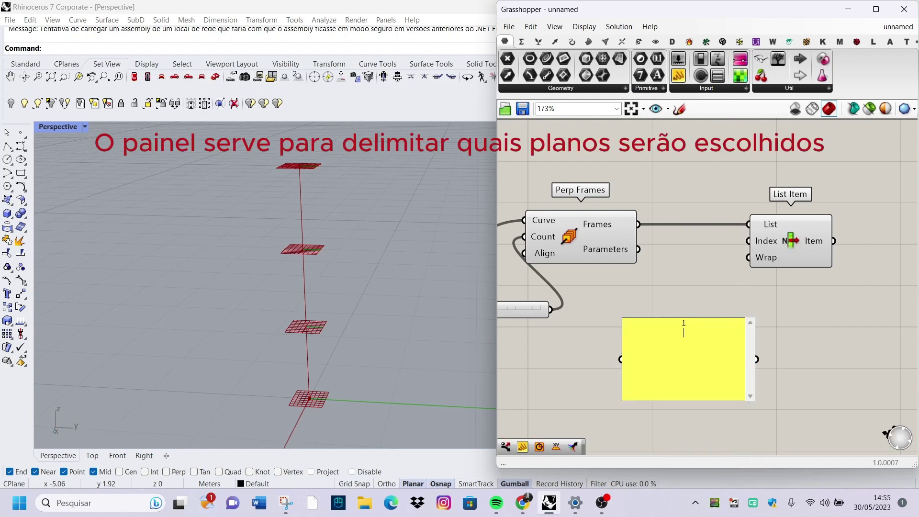
click(691, 305)
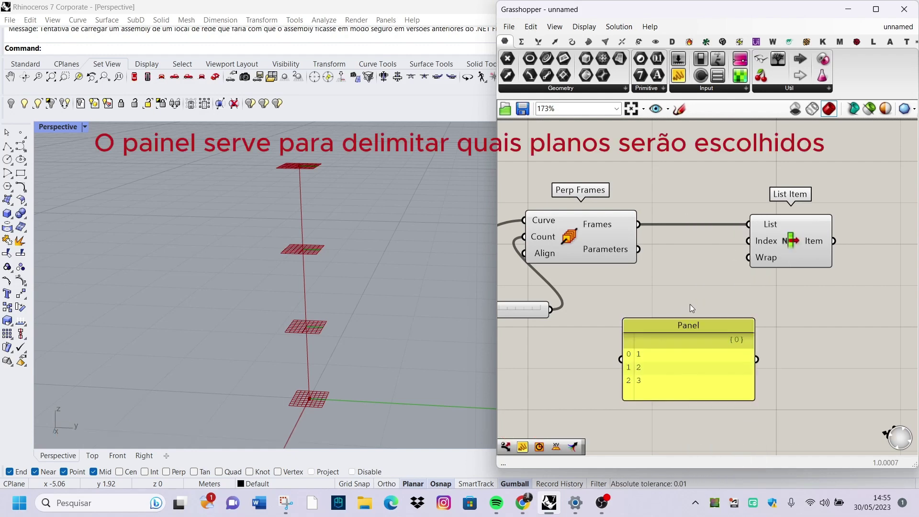
drag(753, 319, 649, 344)
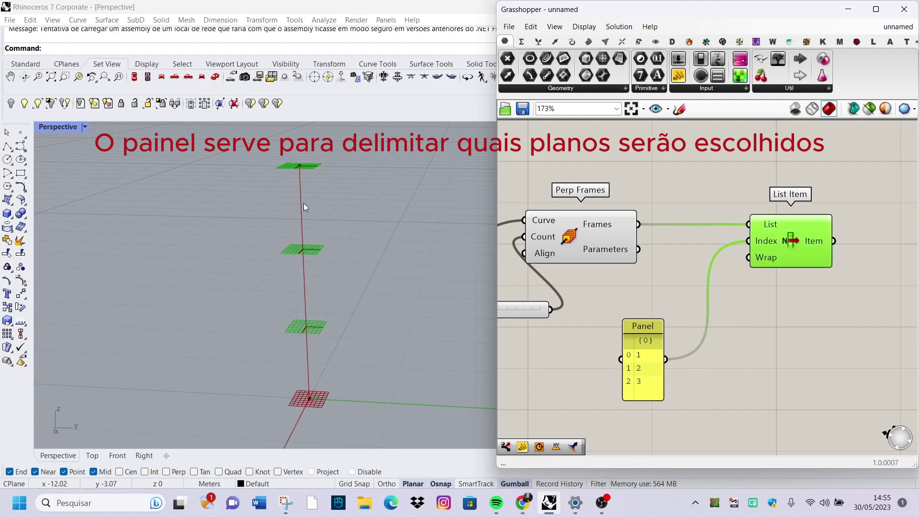
scroll(593, 179, down, 1)
Step: Add an XY Plane component beside the Perp Frames
double_click(624, 211)
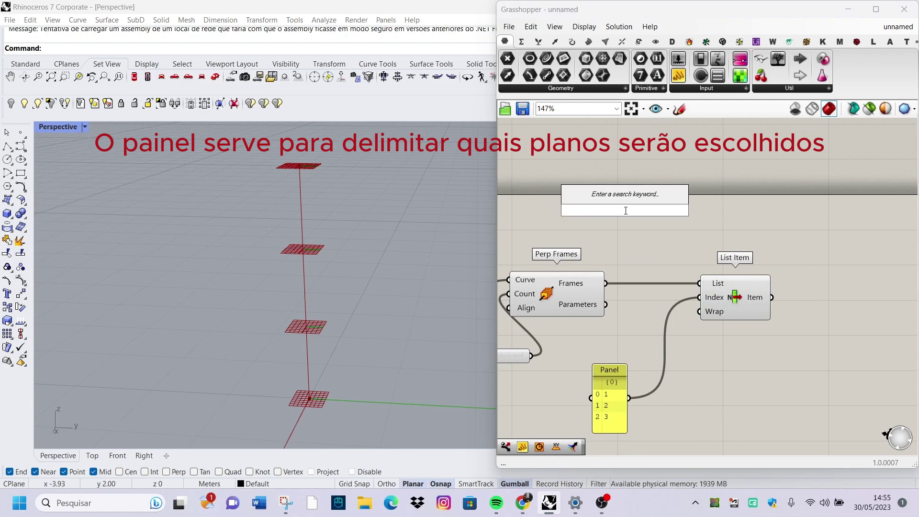
key(Escape)
right_drag(705, 238, 619, 266)
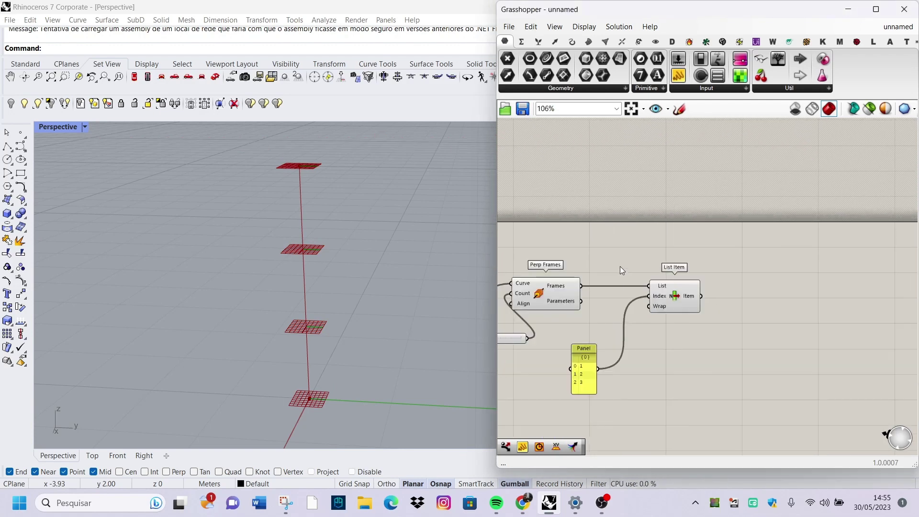
double_click(672, 219)
text(xy)
key(Return)
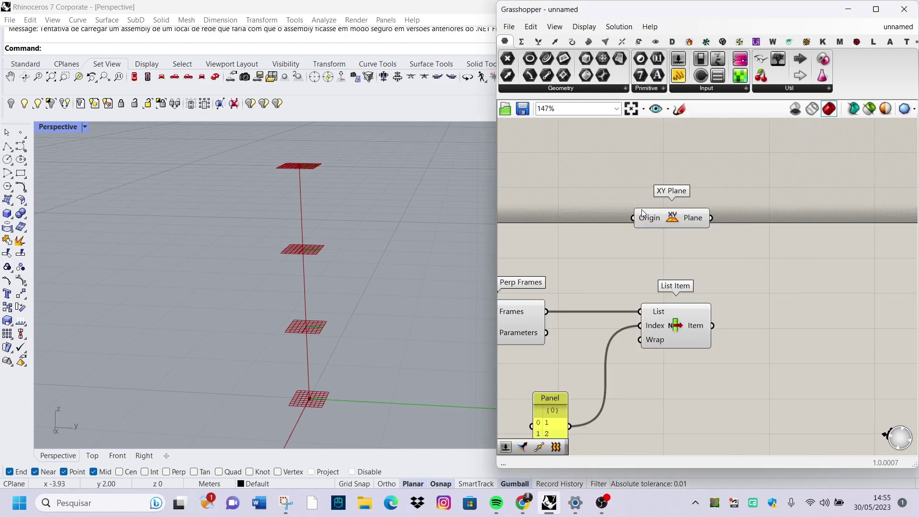
click(551, 316)
scroll(564, 323, up, 1)
scroll(564, 323, down, 3)
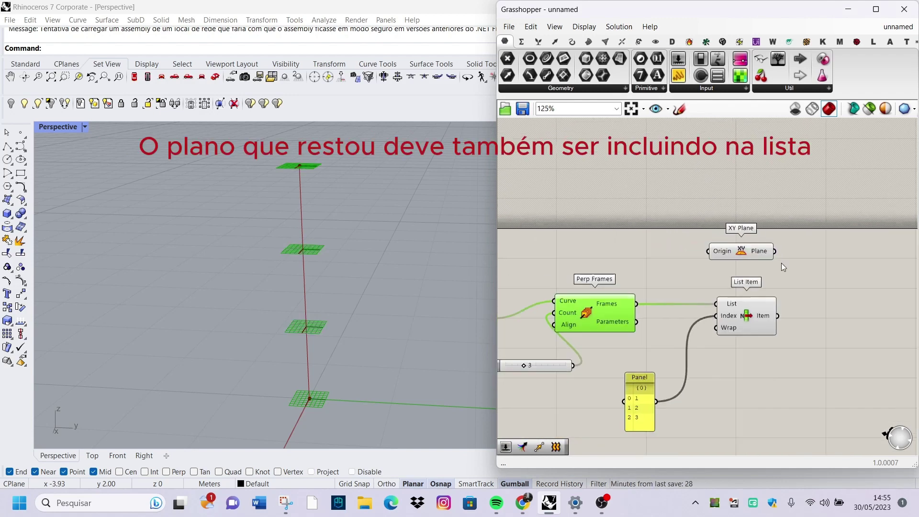
scroll(866, 251, up, 1)
click(756, 249)
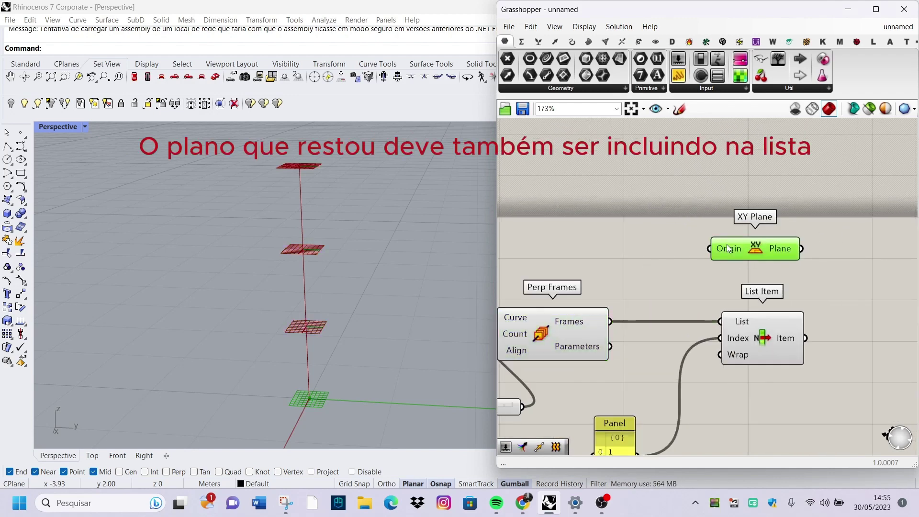
scroll(729, 249, up, 2)
Step: Add a Merge component combining the XY Plane and the List Item frames
double_click(739, 238)
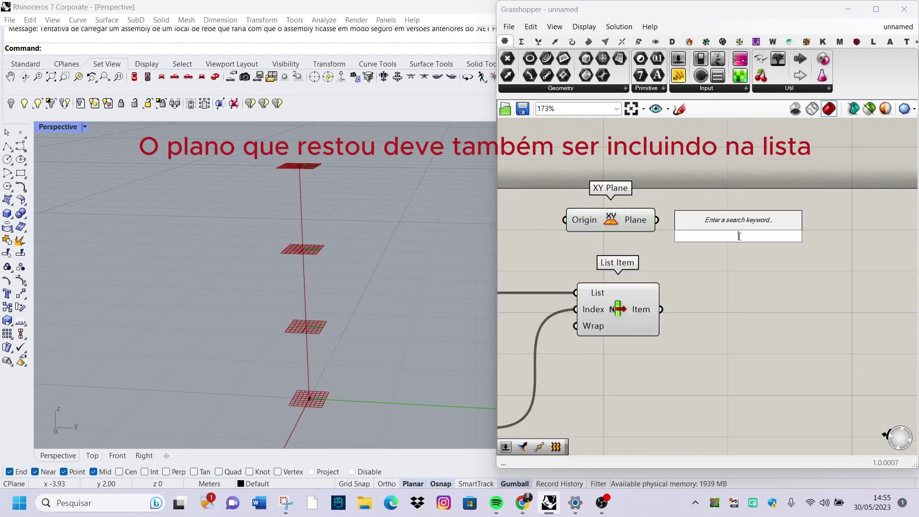
double_click(737, 240)
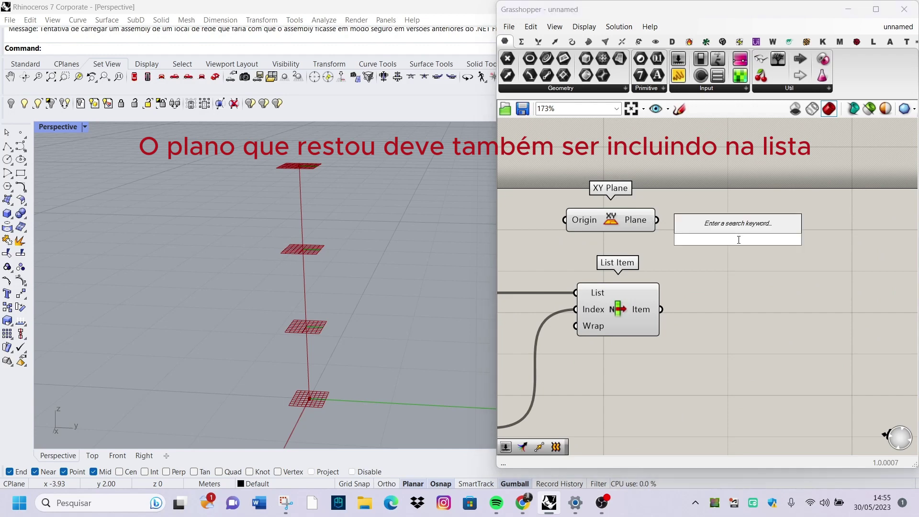
text(mer)
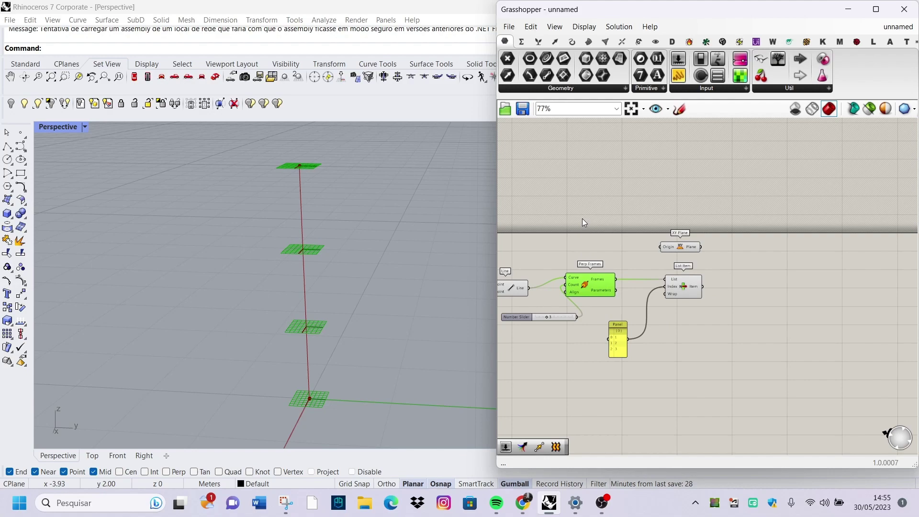
right_click(583, 220)
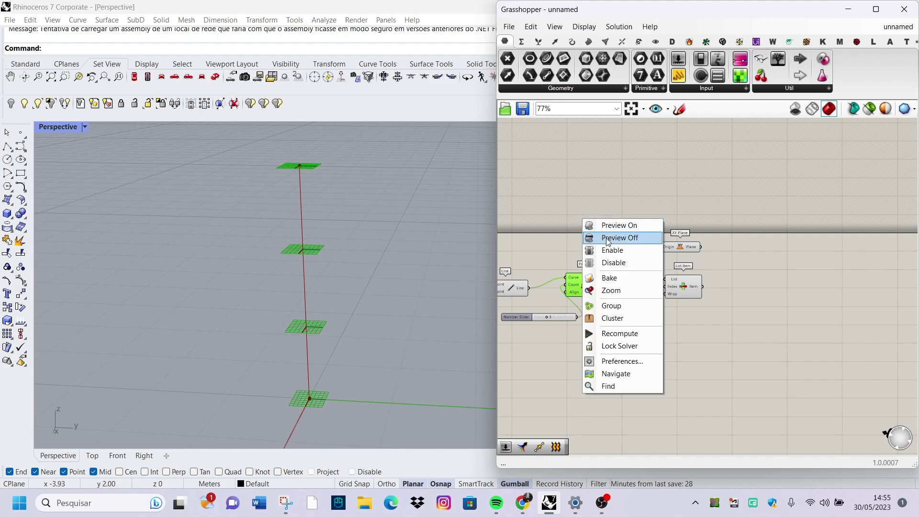
click(785, 235)
scroll(785, 235, up, 2)
double_click(760, 248)
text(mer)
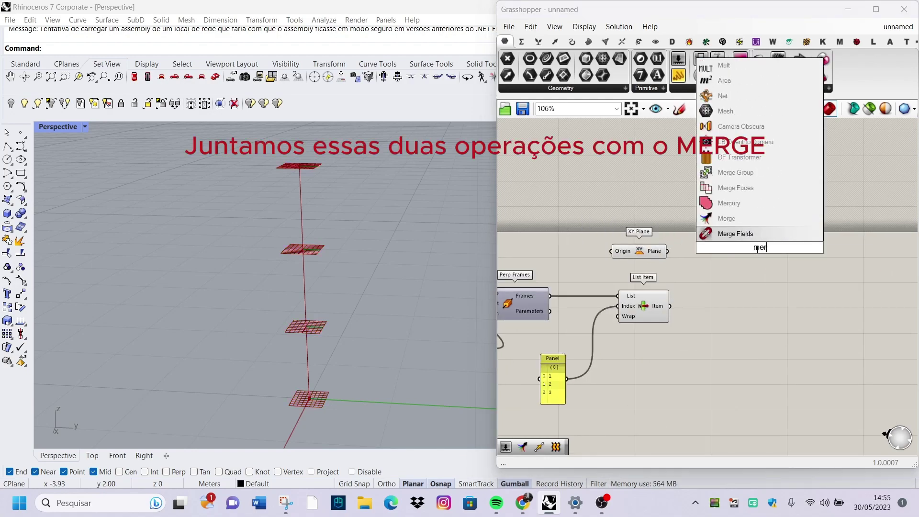
click(748, 221)
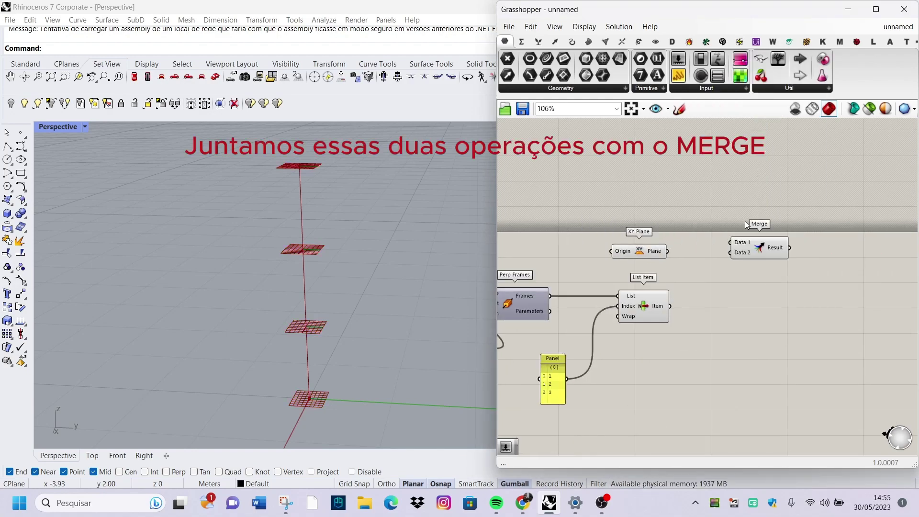
scroll(707, 259, up, 3)
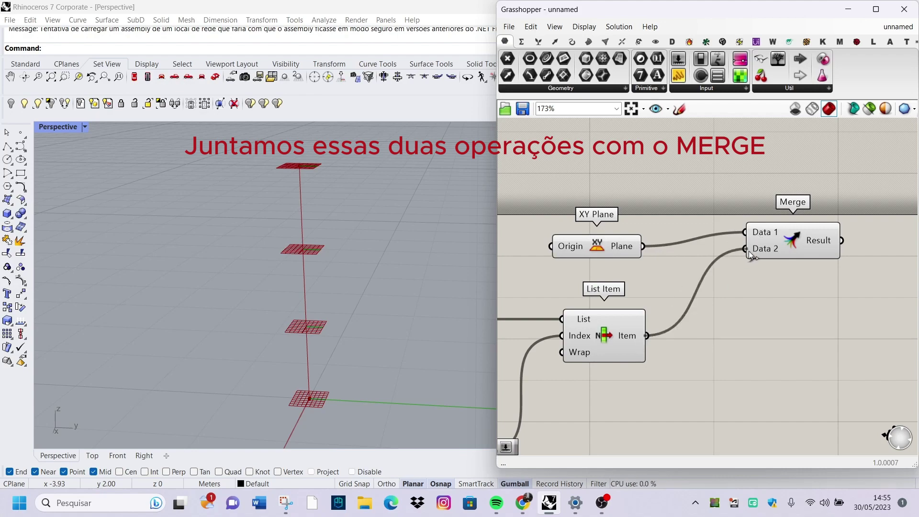
Step: Flatten both Merge inputs, D1 and D2
right_click(764, 223)
click(780, 306)
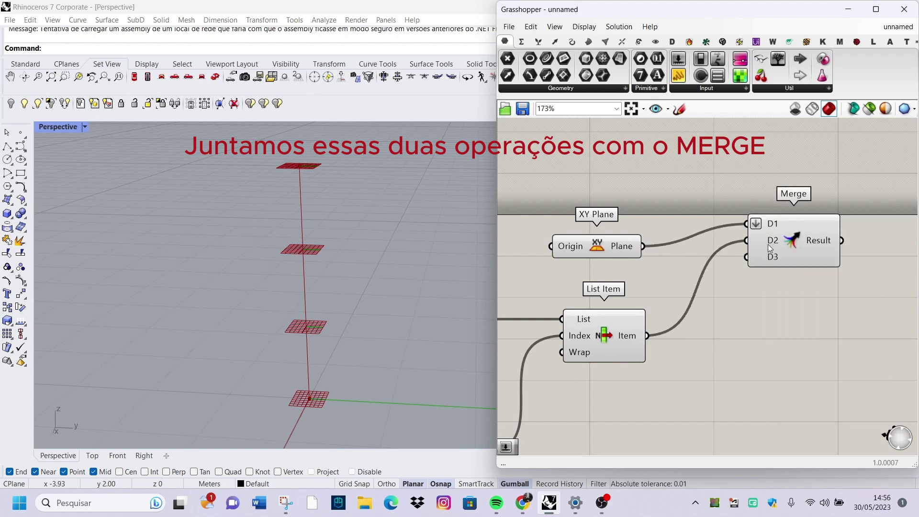
right_click(764, 242)
click(780, 326)
scroll(655, 292, down, 4)
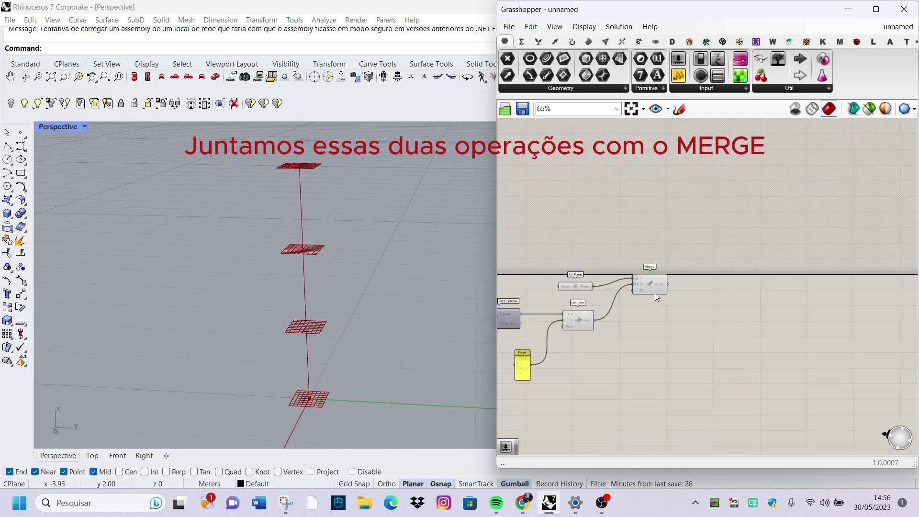
click(662, 280)
scroll(638, 320, up, 1)
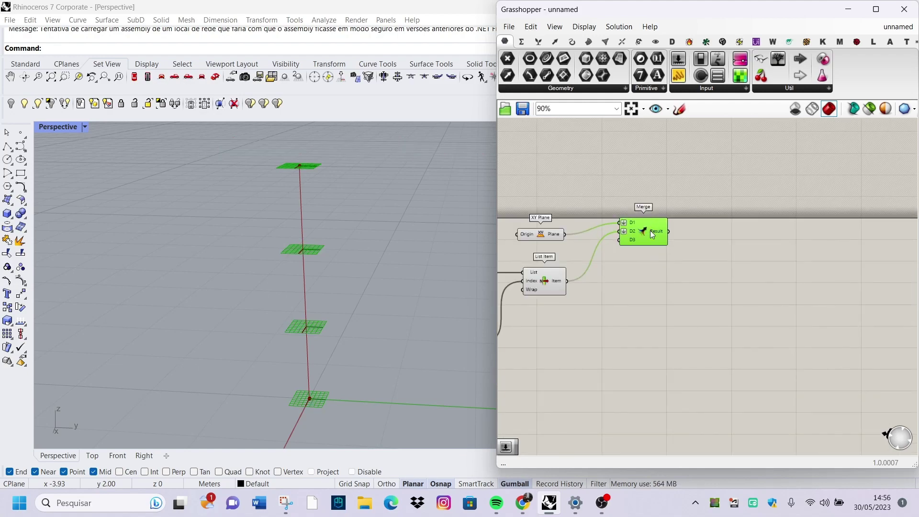
Step: Copy the Merge and clear its flattening and both incoming wires
drag(650, 231, 663, 339)
scroll(631, 330, up, 4)
right_click(670, 325)
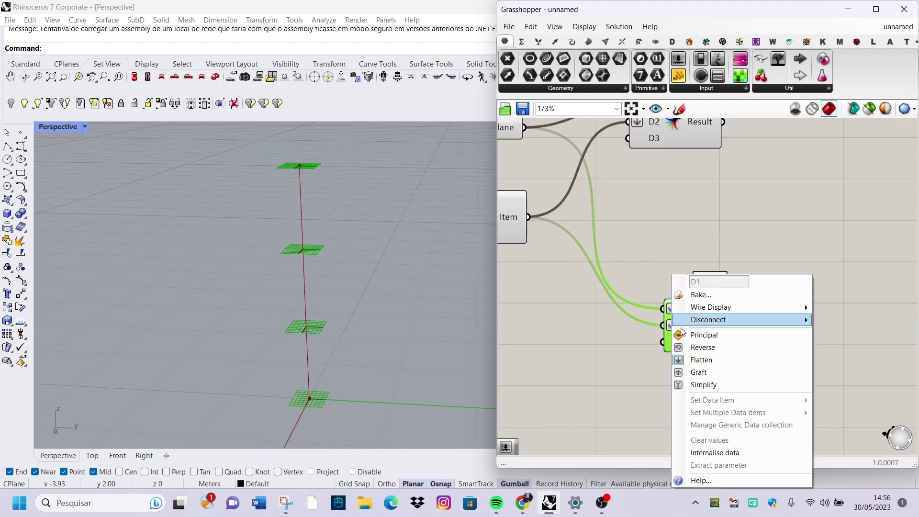
key(Escape)
right_click(673, 323)
click(713, 358)
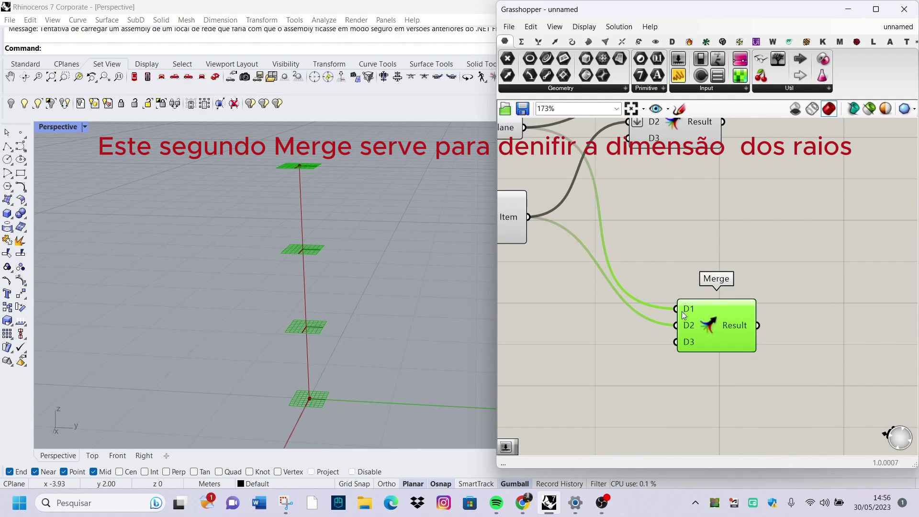
right_click(682, 312)
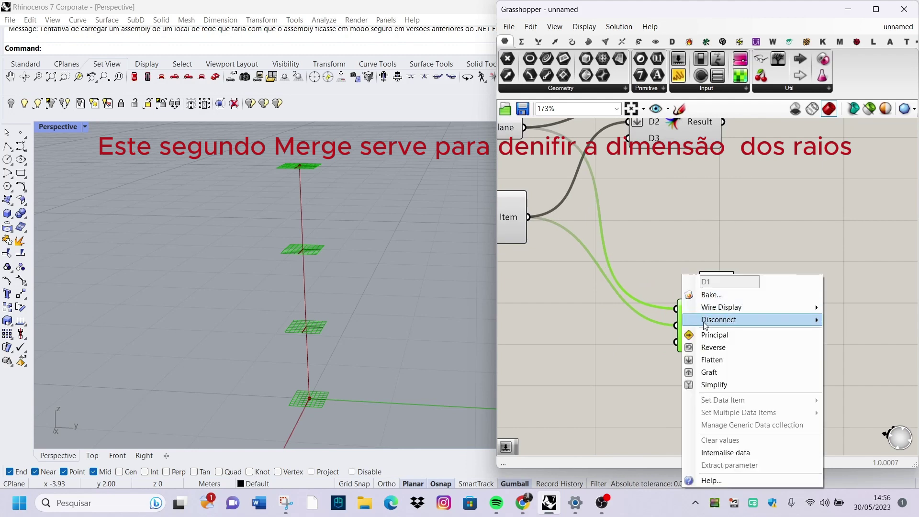
click(645, 320)
right_click(680, 325)
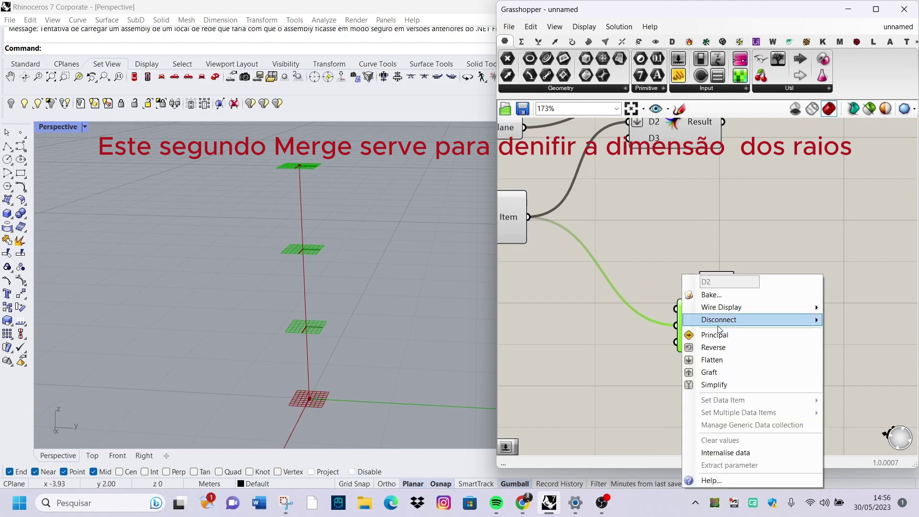
click(622, 321)
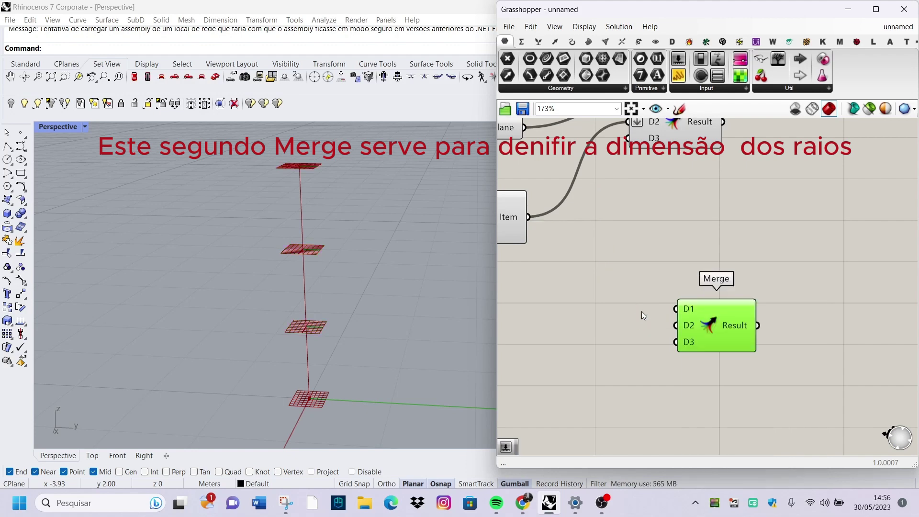
scroll(576, 308, down, 1)
Step: Create a Number Slider set to 2.00 beside the copied Merge
double_click(576, 308)
text(2)
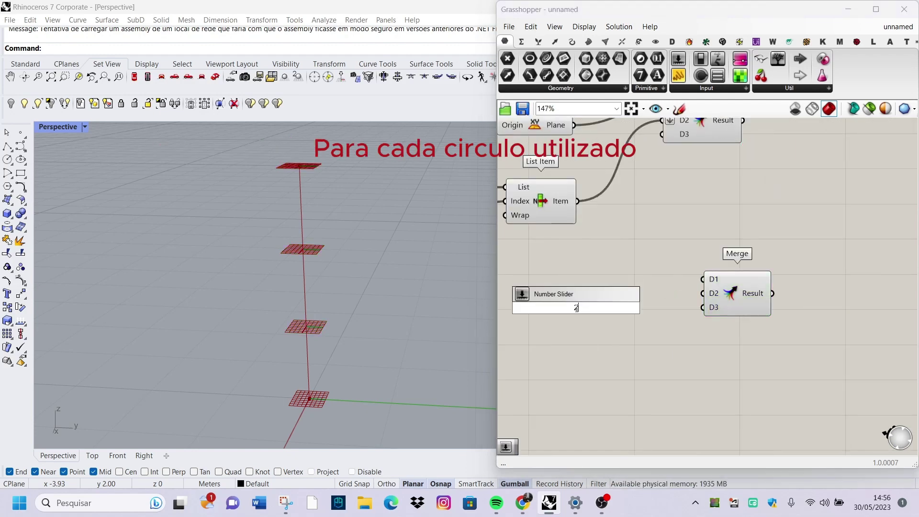
key(Return)
scroll(615, 318, up, 3)
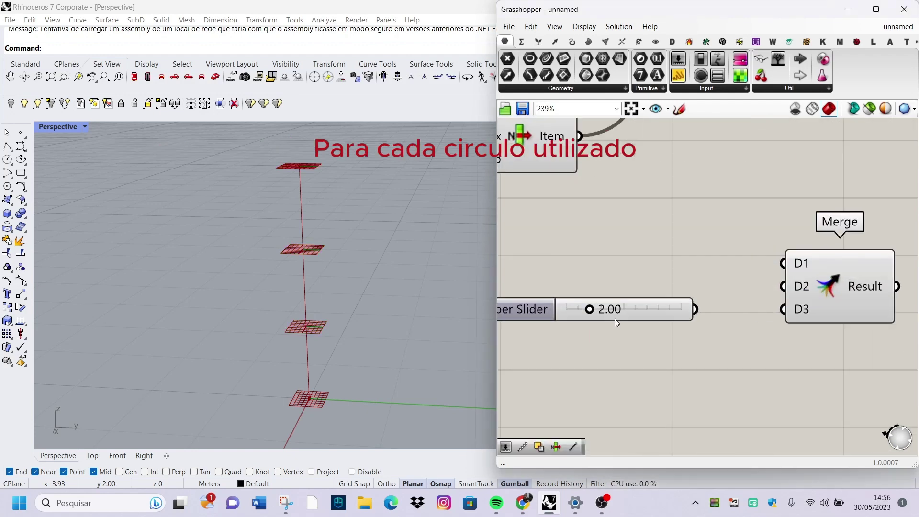
drag(615, 318, 697, 268)
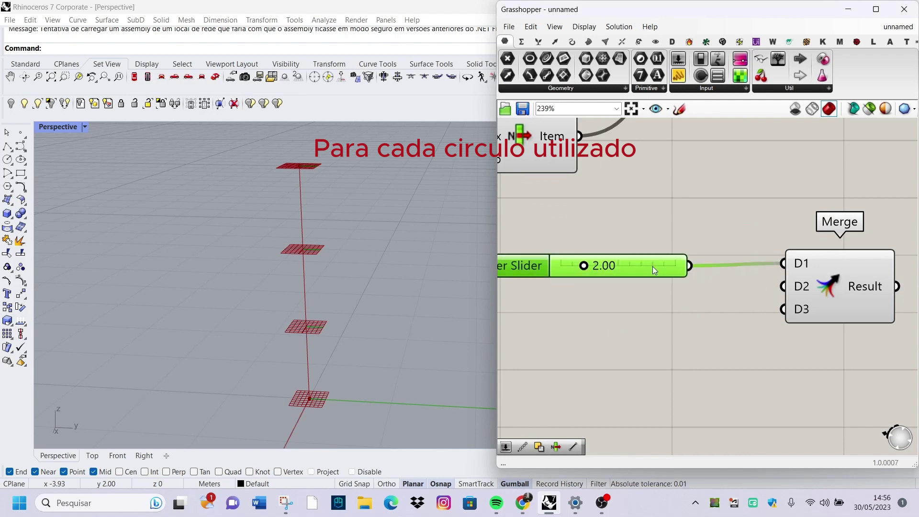
Step: Duplicate the 2.00 slider and wire the copies into the second Merge's inputs
key(ctrl+c)
key(ctrl+v)
key(ctrl+v)
key(ctrl+v)
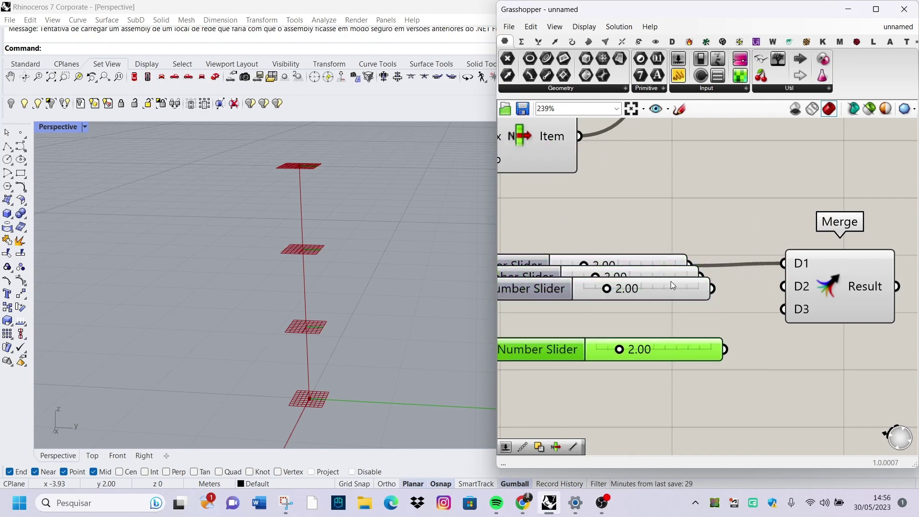
mouse_move(670, 285)
mouse_down()
mouse_move(671, 329)
mouse_move(660, 289)
mouse_up()
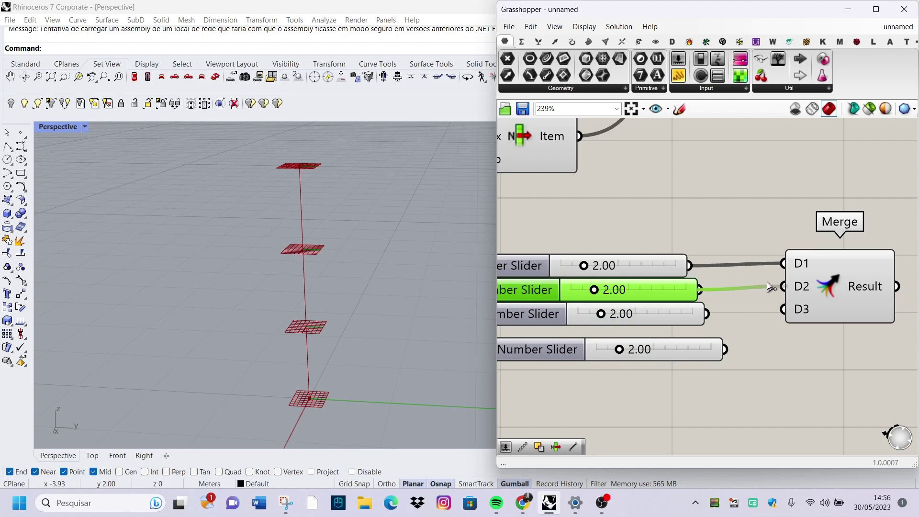
drag(708, 314, 783, 309)
drag(725, 349, 783, 320)
scroll(757, 297, down, 2)
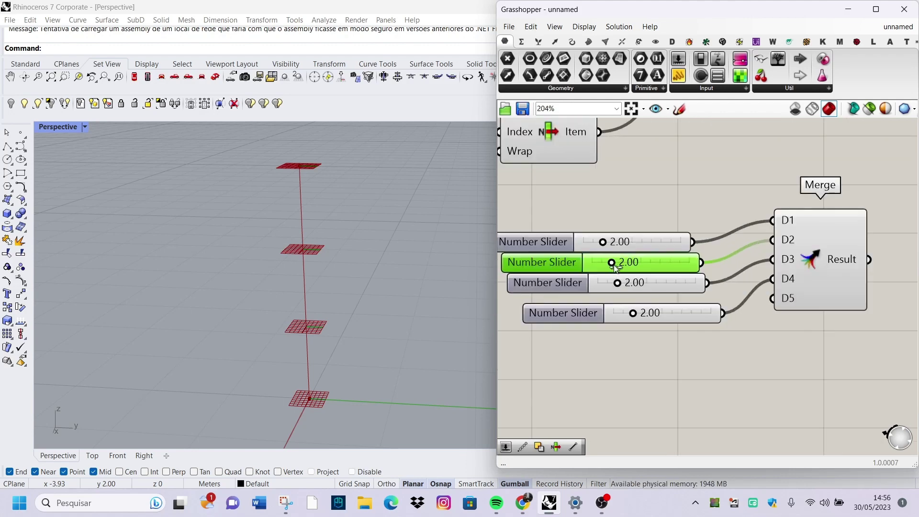
scroll(598, 294, down, 1)
Step: Add a Circle component whose Plane input takes the merged plane list
double_click(756, 263)
text(circle)
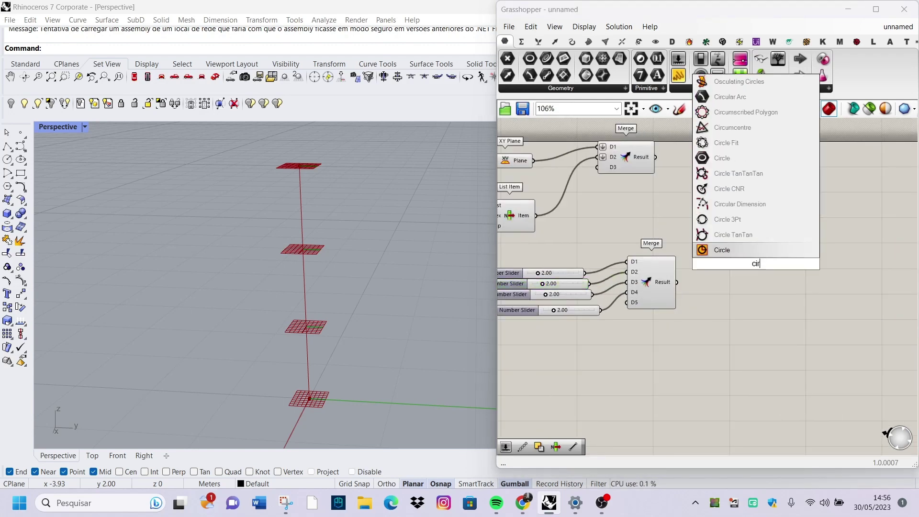
key(Return)
scroll(719, 268, up, 2)
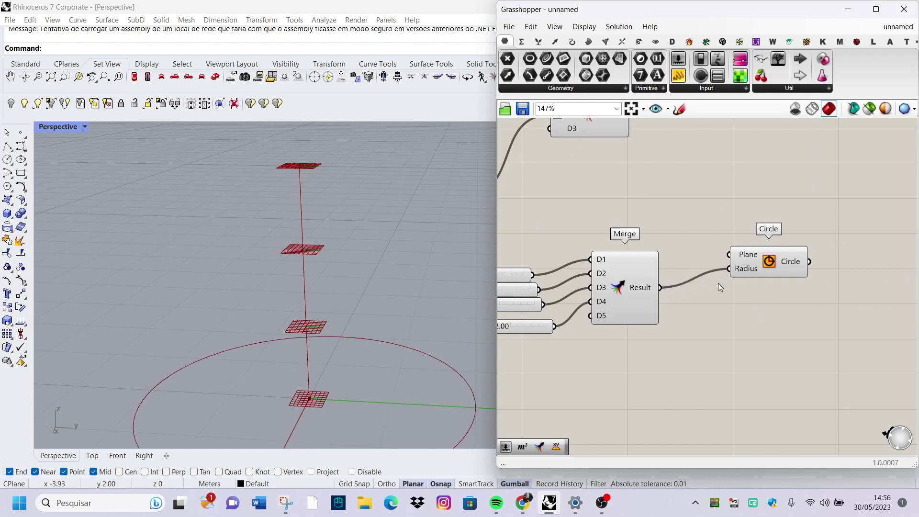
scroll(720, 249, down, 2)
scroll(704, 184, up, 2)
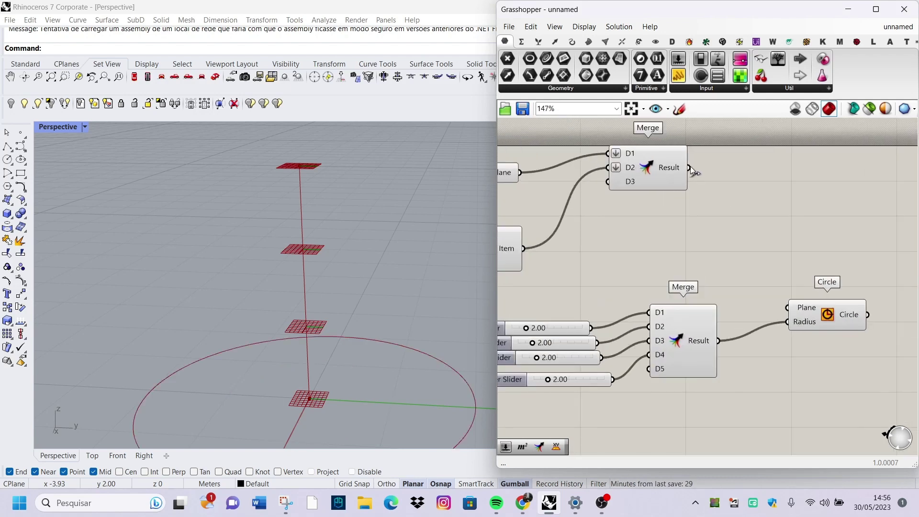
drag(772, 278, 787, 307)
scroll(717, 268, down, 1)
scroll(359, 249, down, 2)
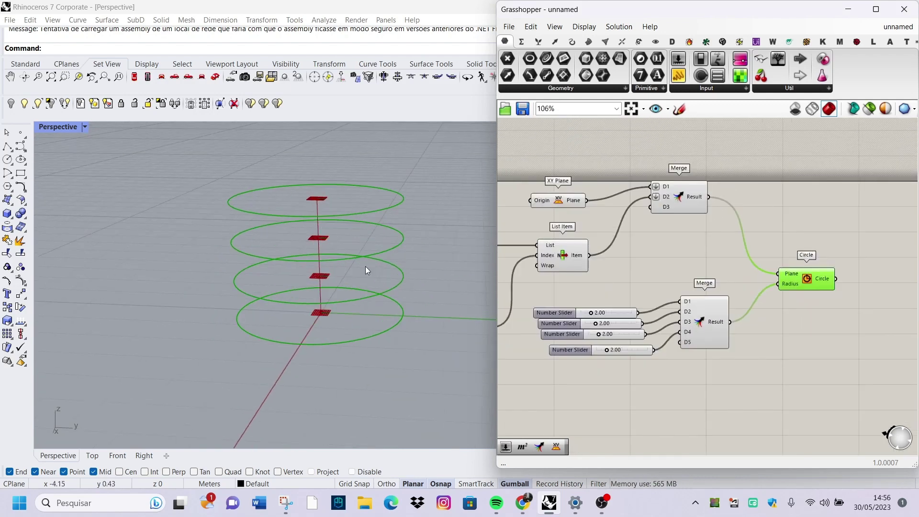
scroll(586, 346, up, 2)
Step: Set the three lower radius sliders to 0.25
click(590, 294)
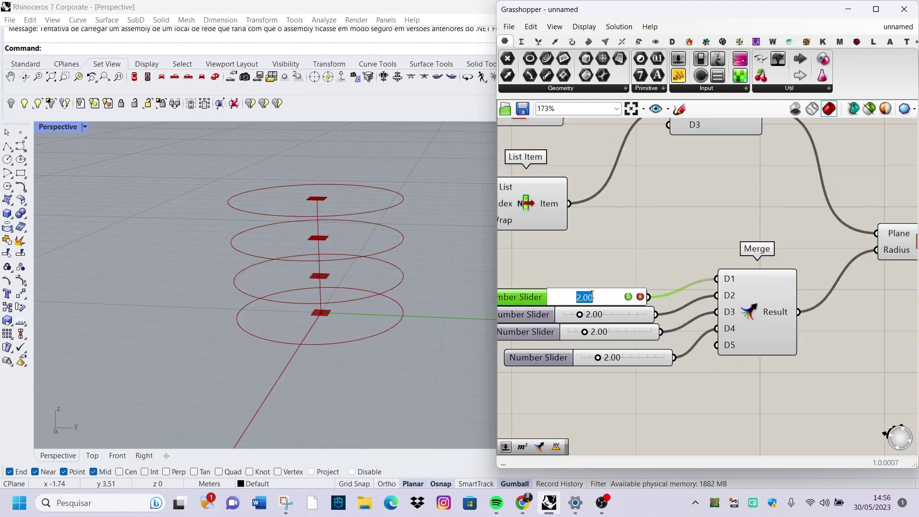
text(5)
key(Return)
scroll(594, 316, up, 2)
double_click(591, 317)
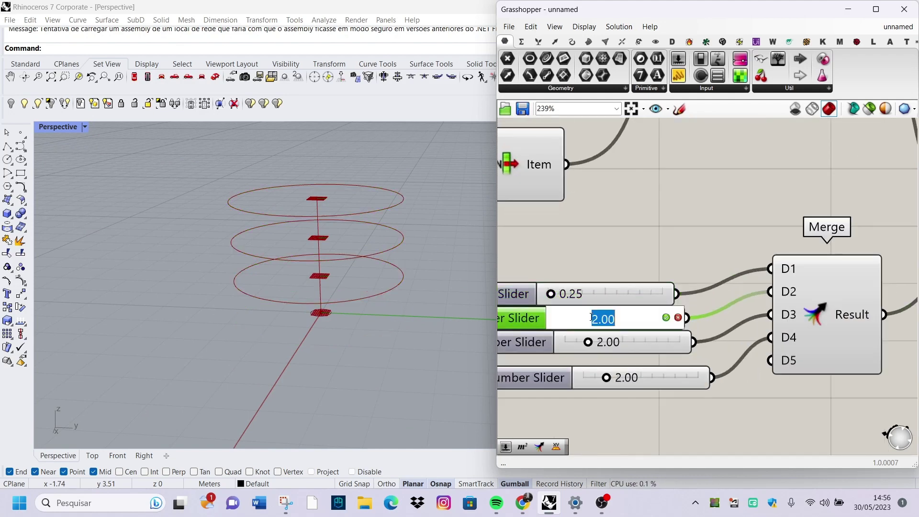
text(.25)
key(Return)
double_click(611, 342)
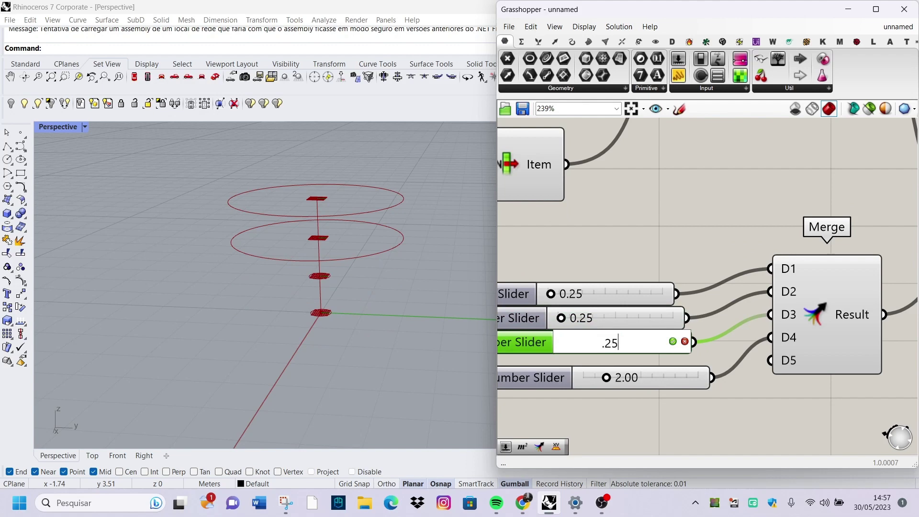
key(Return)
scroll(631, 367, up, 1)
Step: Select the 2.00 top-circle slider and orbit the view around the circles
mouse_move(364, 258)
right_down()
mouse_move(367, 268)
mouse_move(329, 188)
right_up()
click(635, 385)
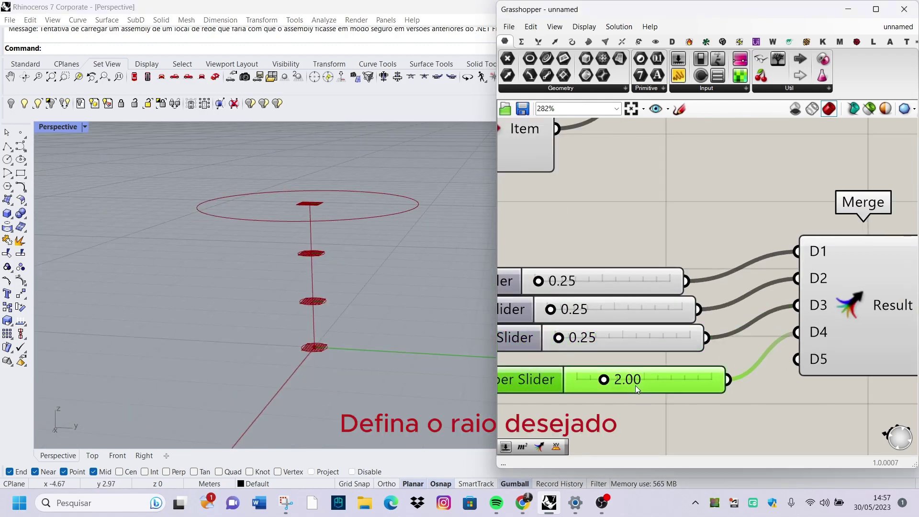
right_drag(355, 236, 365, 260)
scroll(604, 294, down, 5)
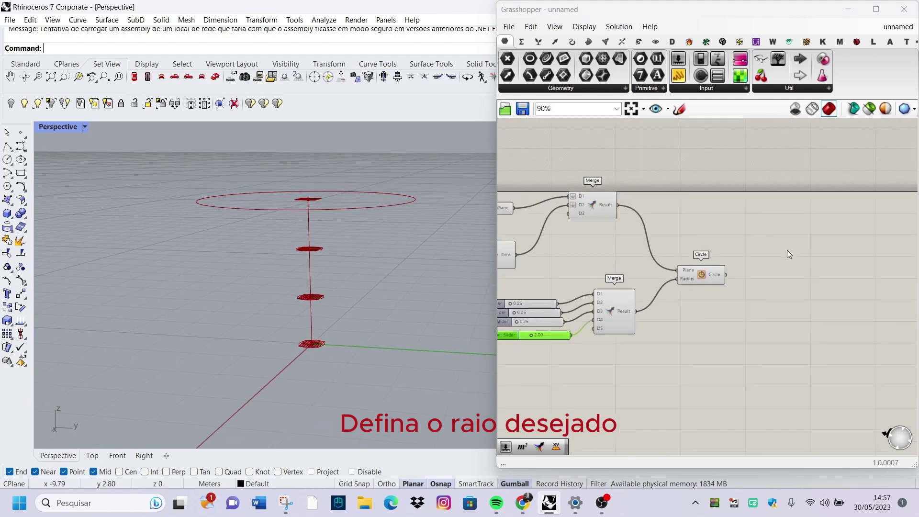
scroll(772, 219, up, 2)
Step: Add a Loft component fed by the stacked circles to form a surface
double_click(771, 219)
text(lof)
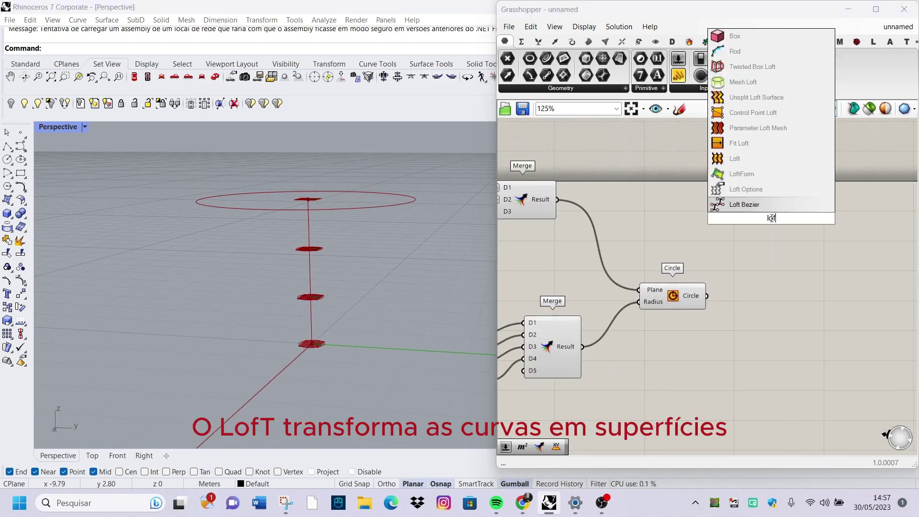
click(754, 158)
scroll(745, 230, up, 2)
drag(718, 221, 736, 205)
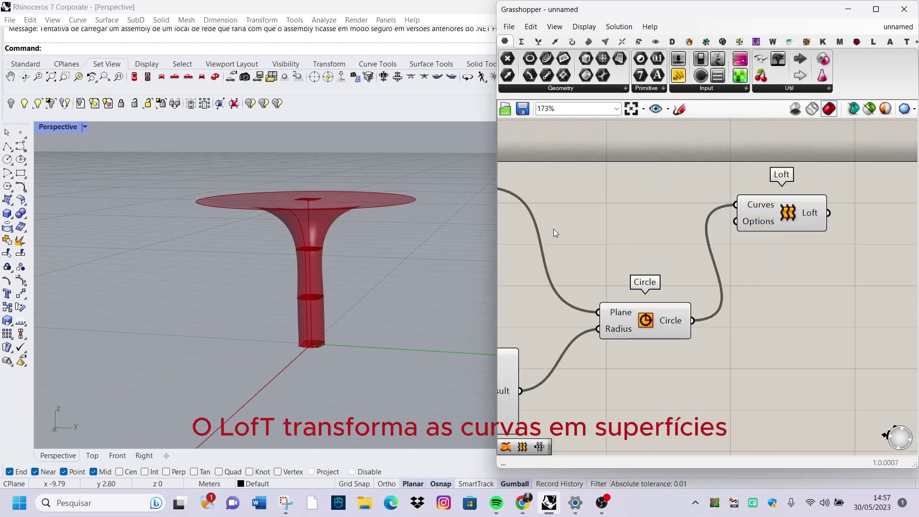
scroll(352, 252, up, 2)
scroll(261, 243, up, 3)
scroll(278, 240, up, 1)
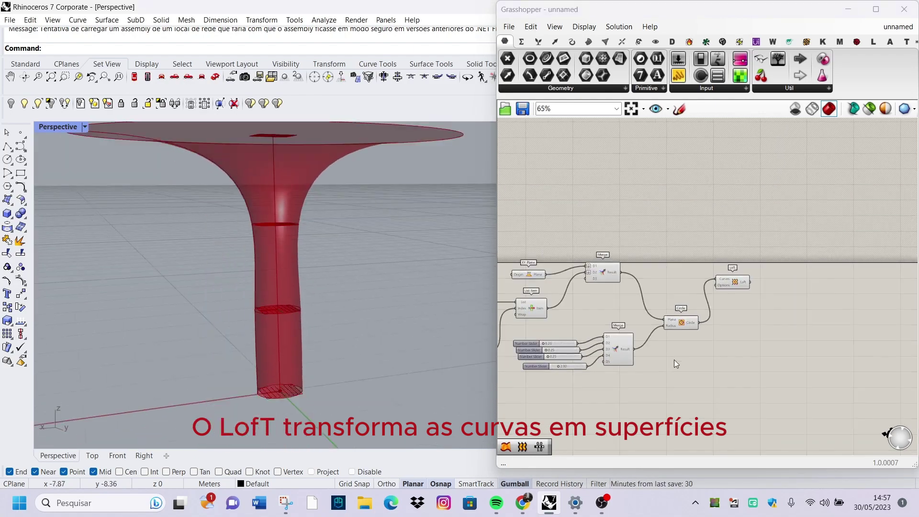
right_drag(270, 274, 280, 293)
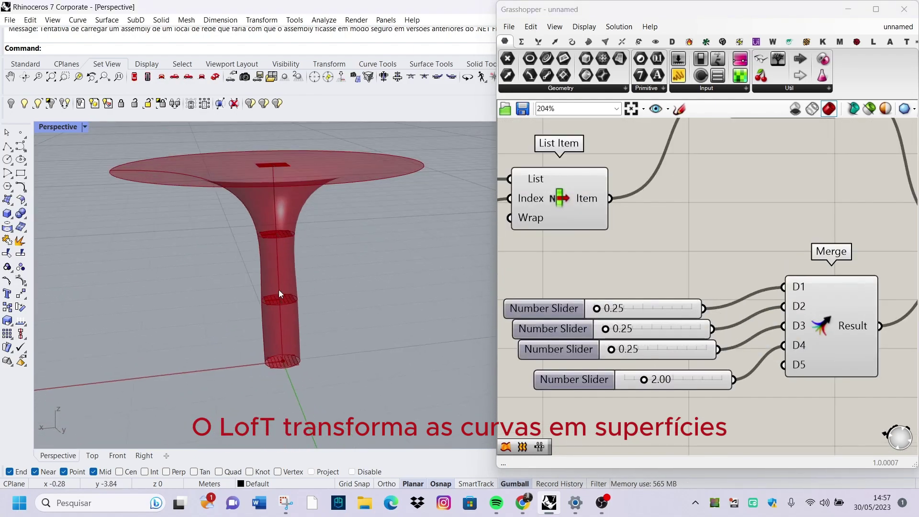
Step: Widen the bottom circle, setting the first radius slider to 0.30
mouse_move(597, 310)
mouse_down()
mouse_move(627, 311)
mouse_move(600, 311)
mouse_move(647, 329)
mouse_move(626, 328)
mouse_move(639, 352)
mouse_move(616, 350)
mouse_up()
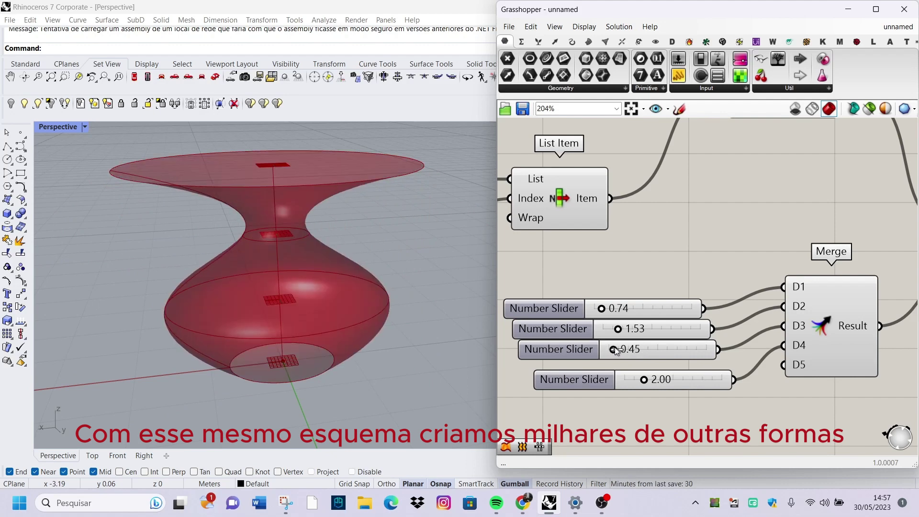
double_click(635, 309)
text(0.25)
key(Return)
double_click(633, 302)
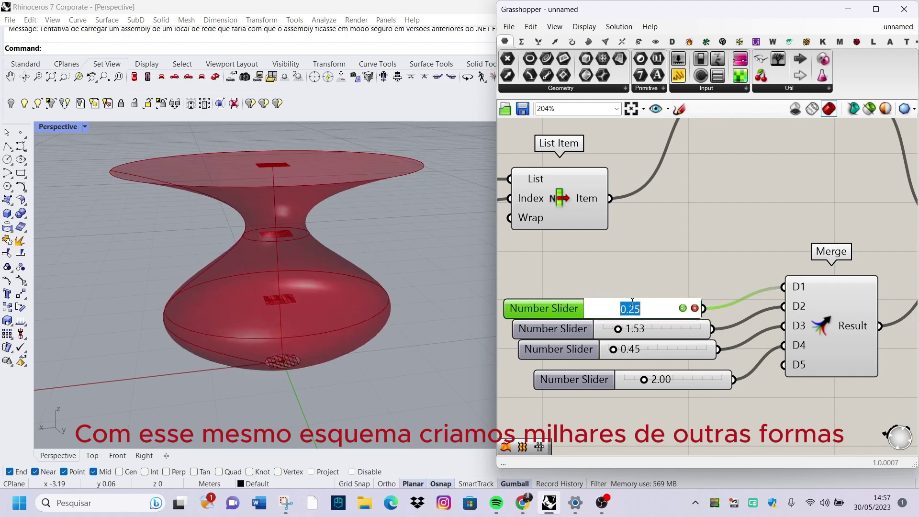
text(0.3)
key(Return)
Step: Set the second and third radius sliders to 0.30
click(642, 332)
text(0.3)
key(Return)
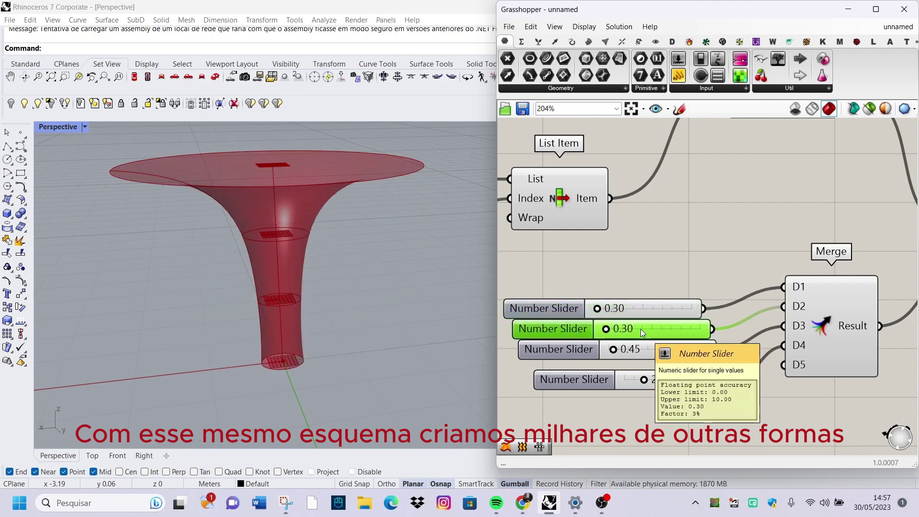
click(646, 342)
double_click(645, 342)
text(0.3)
key(Return)
Step: Lower the third and second radii back to 0.25, inspecting the trumpet shape
mouse_move(297, 268)
right_down()
mouse_move(357, 253)
mouse_move(314, 268)
mouse_move(320, 260)
right_up()
scroll(304, 218, up, 3)
scroll(304, 222, down, 3)
mouse_move(304, 221)
right_down()
mouse_move(273, 199)
mouse_move(297, 209)
mouse_move(309, 236)
mouse_move(306, 206)
right_up()
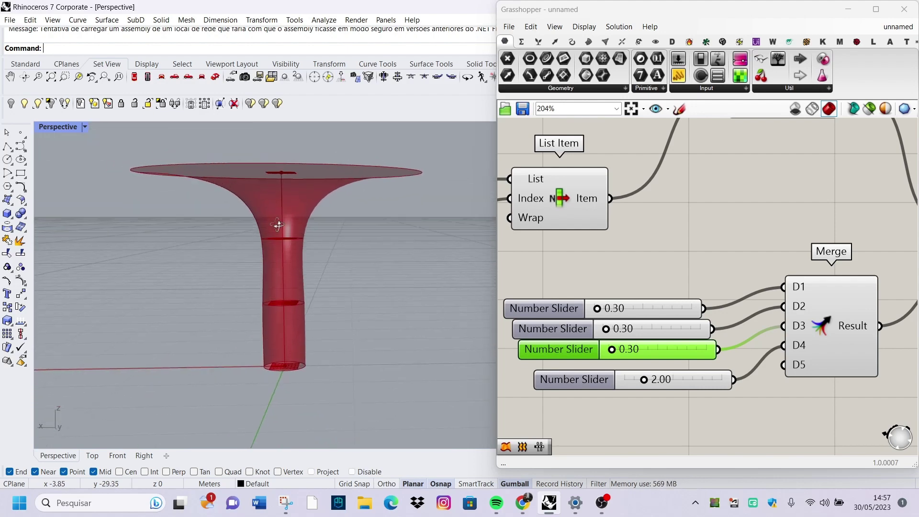
double_click(644, 349)
text(.25)
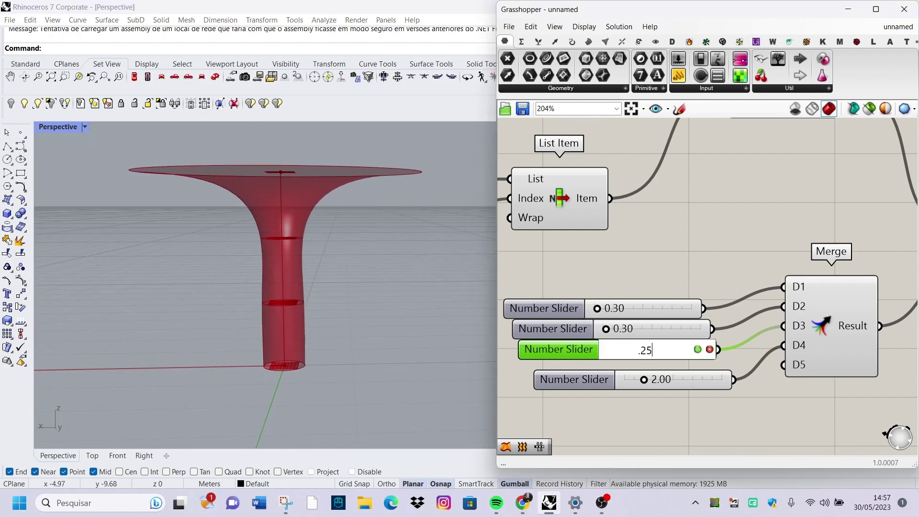
double_click(625, 329)
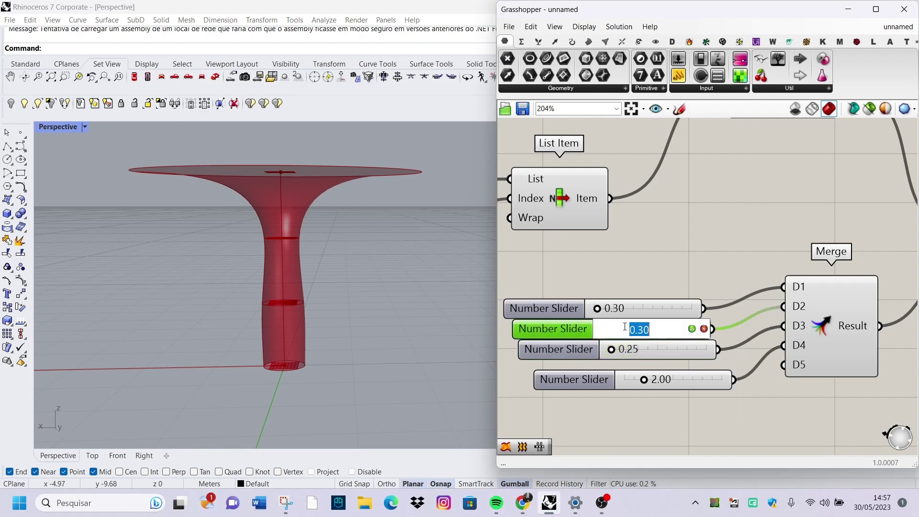
text(.25)
key(Return)
click(622, 310)
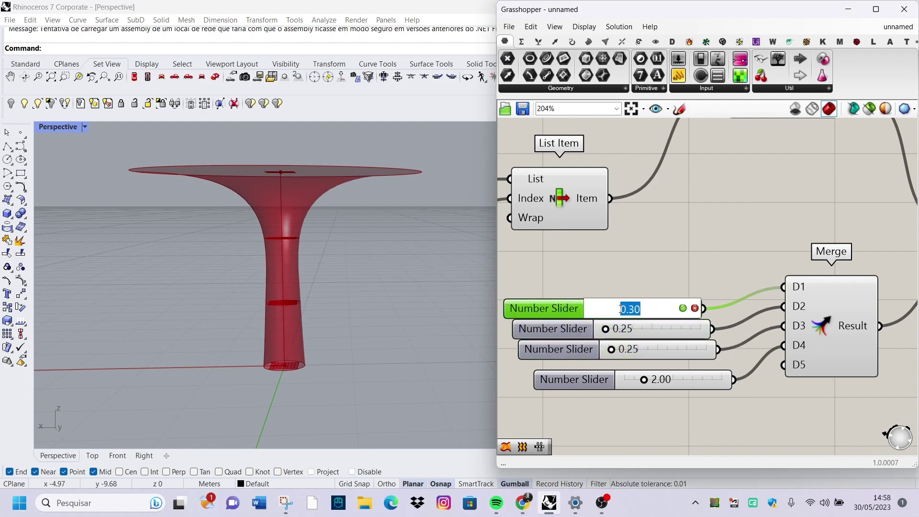
text(0.25)
right_drag(403, 261, 406, 254)
scroll(593, 306, down, 3)
scroll(794, 244, down, 2)
Step: Check the Loft surface and place a new Construct Point component
scroll(678, 269, up, 3)
click(678, 269)
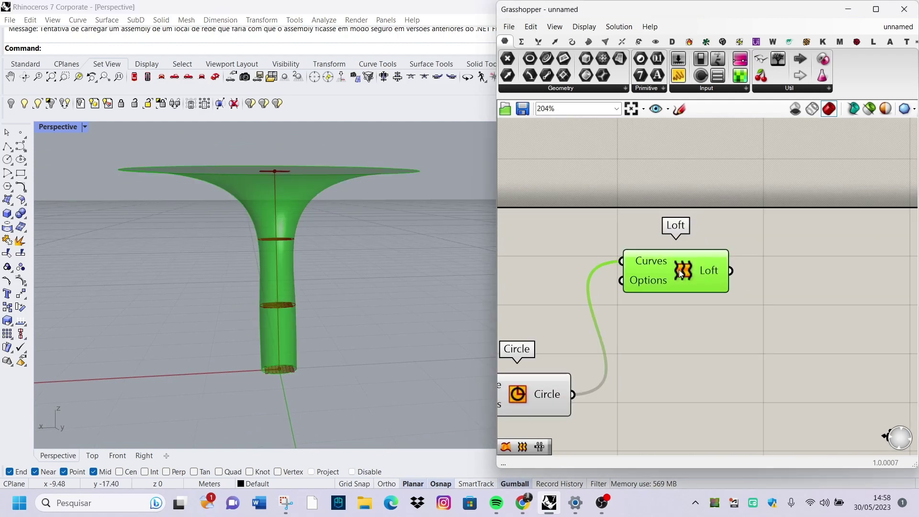
scroll(747, 278, down, 3)
scroll(687, 334, down, 2)
double_click(687, 334)
text(construc)
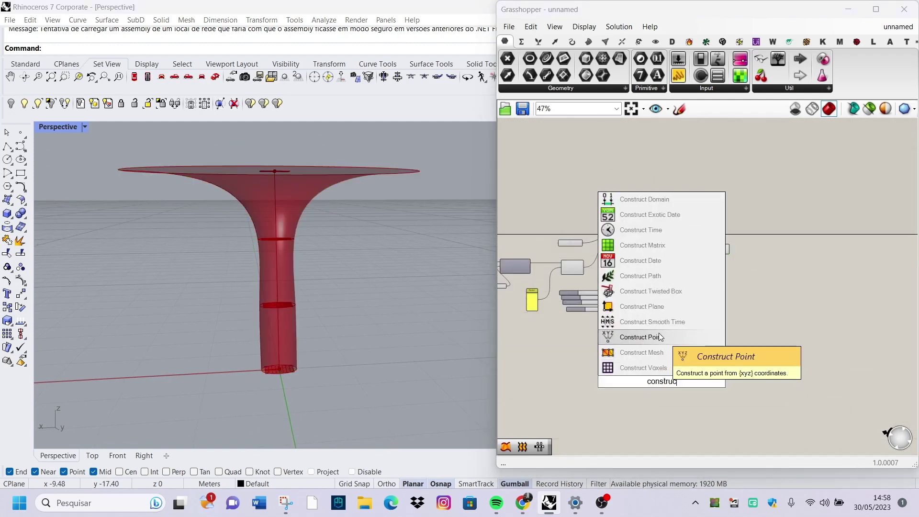
click(641, 337)
scroll(721, 370, up, 3)
scroll(550, 361, up, 1)
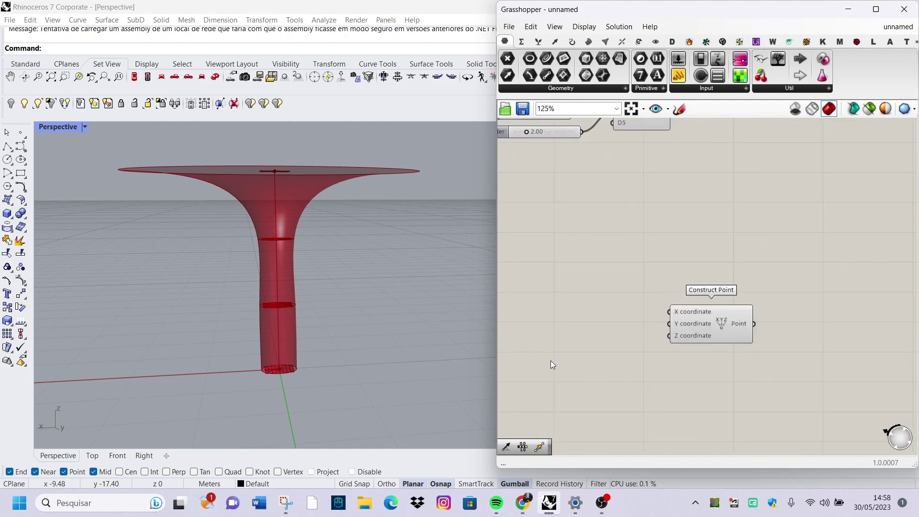
Step: Add a Range beside Construct Point, driven by a 35 slider into Steps
double_click(551, 361)
text(range)
key(Return)
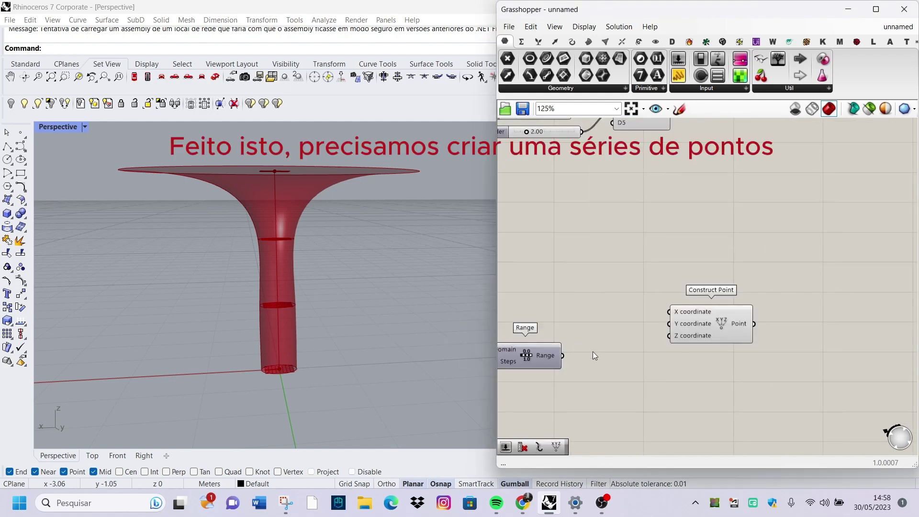
scroll(592, 352, up, 1)
mouse_move(592, 351)
mouse_down()
mouse_move(650, 311)
mouse_move(689, 318)
mouse_up()
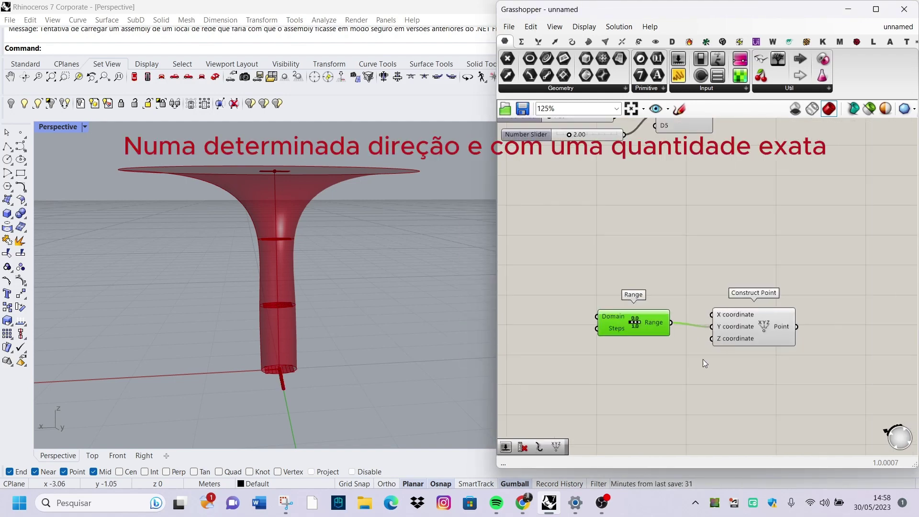
scroll(580, 354, up, 2)
double_click(538, 348)
text(35)
key(Return)
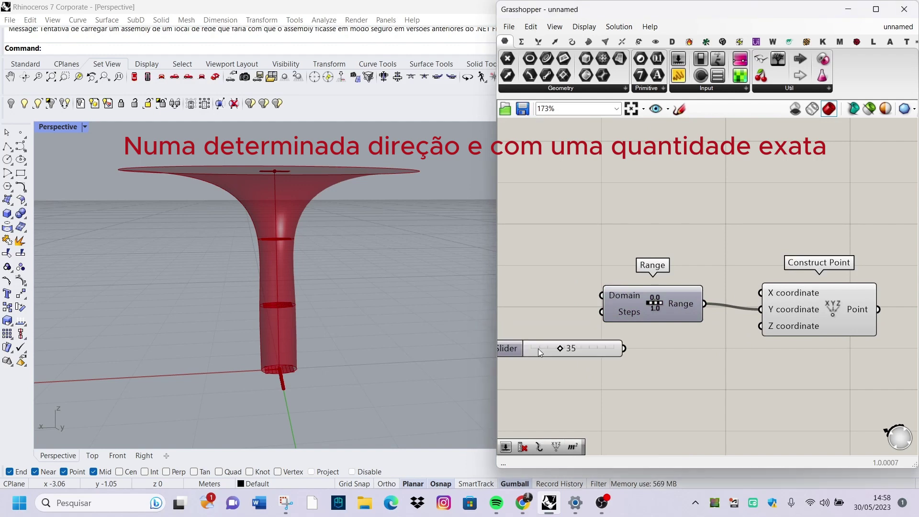
right_drag(421, 323, 455, 324)
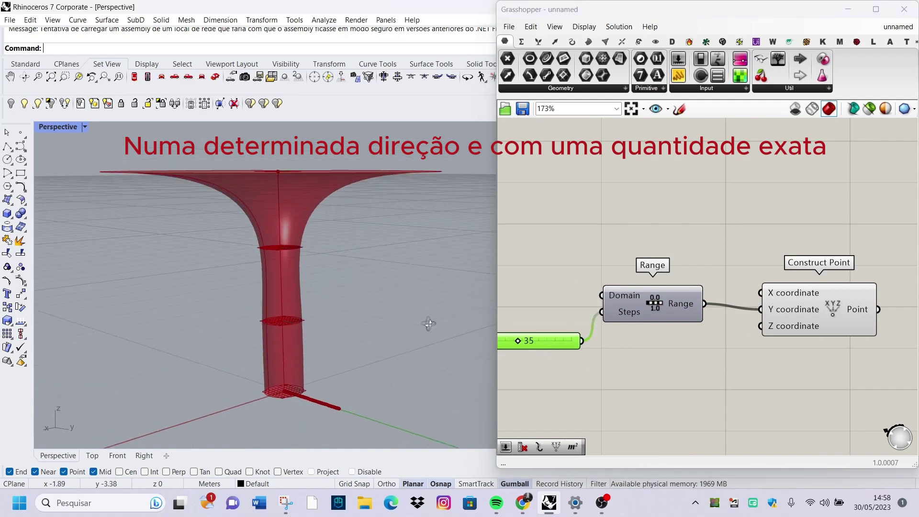
scroll(670, 342, down, 5)
double_click(744, 284)
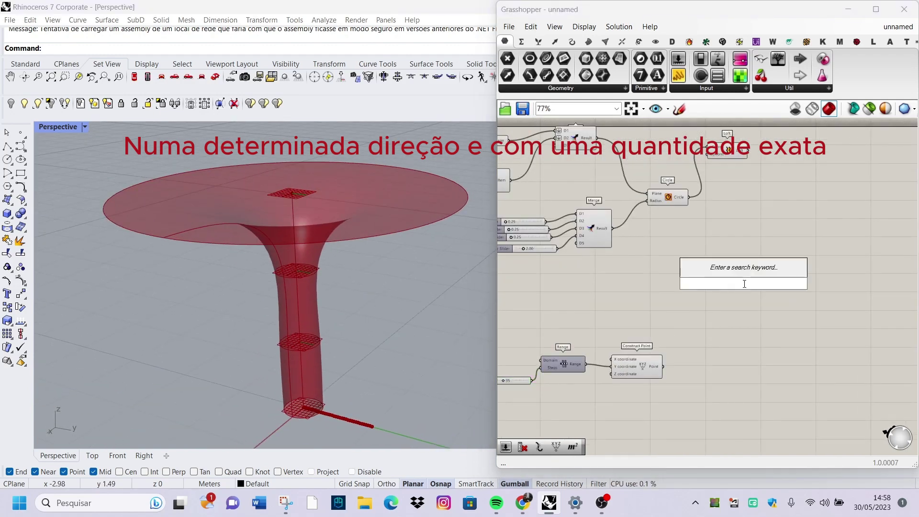
Step: Add an Iso Curve with reparameterized surface, fed by the points and the loft surface
text(iso)
click(731, 276)
scroll(719, 330, up, 4)
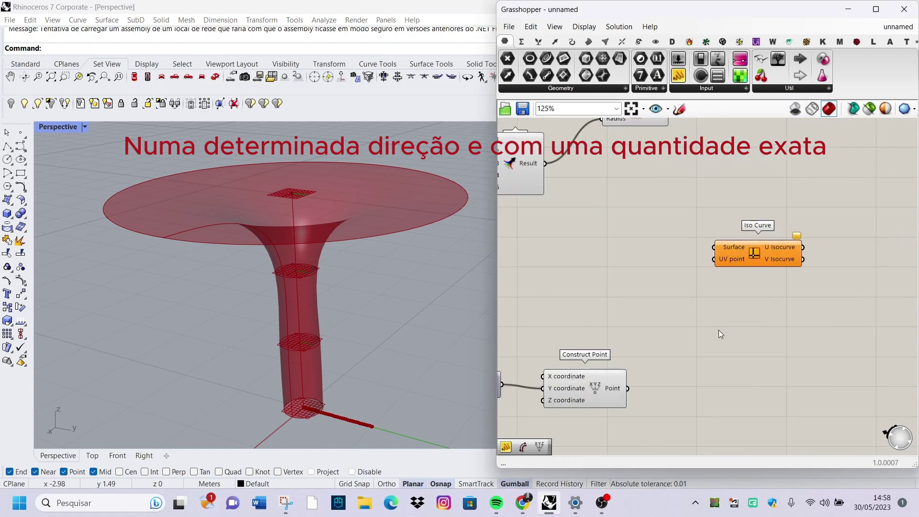
right_click(720, 244)
click(751, 372)
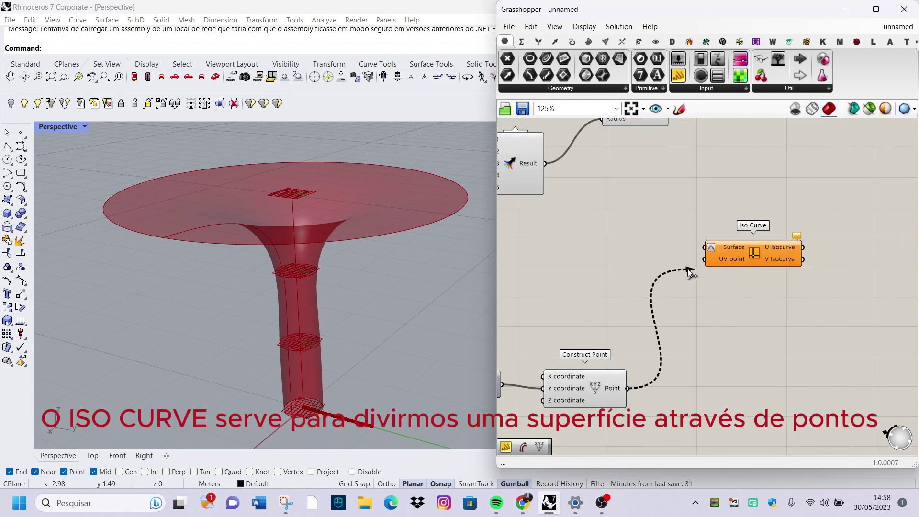
drag(688, 271, 704, 259)
scroll(672, 297, down, 2)
drag(716, 143, 670, 322)
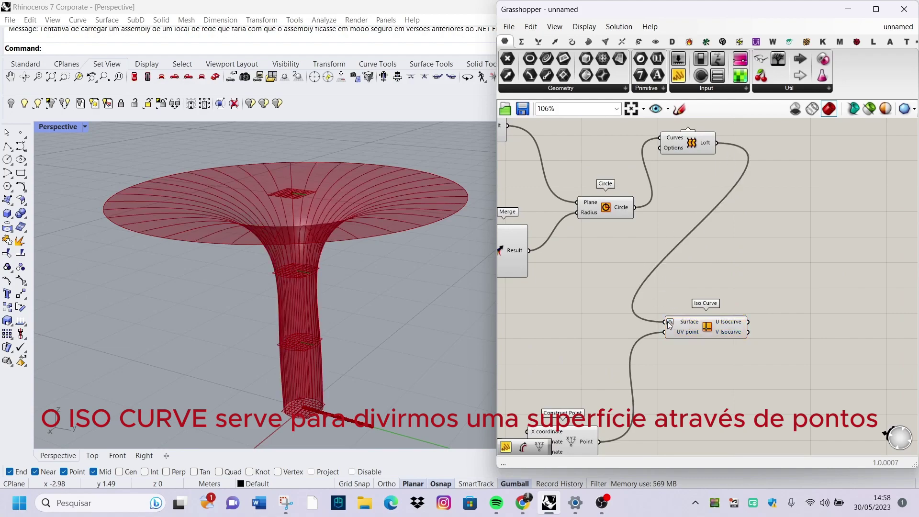
scroll(417, 240, up, 3)
scroll(417, 240, up, 2)
Step: Lower the curve count to 25 while viewing up the stem
mouse_move(332, 258)
right_down()
mouse_move(283, 387)
mouse_move(307, 256)
right_up()
scroll(758, 318, down, 3)
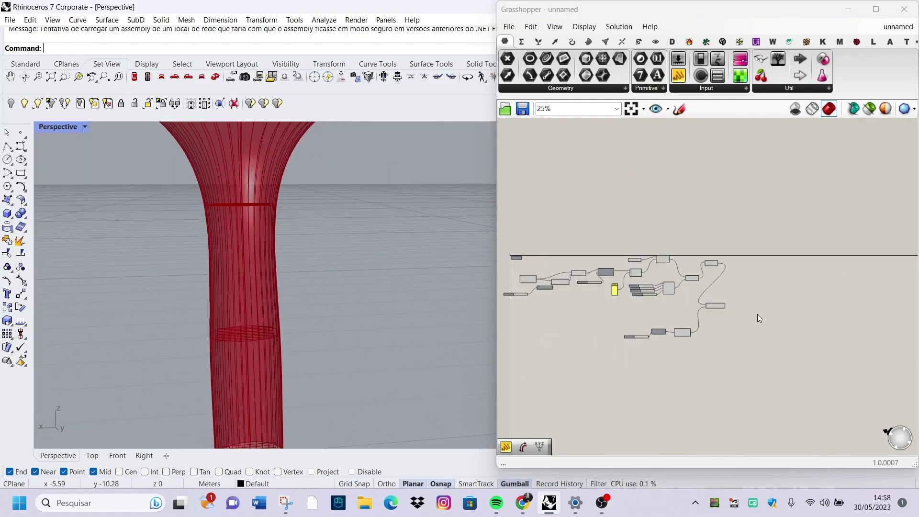
scroll(759, 318, up, 5)
scroll(648, 355, up, 3)
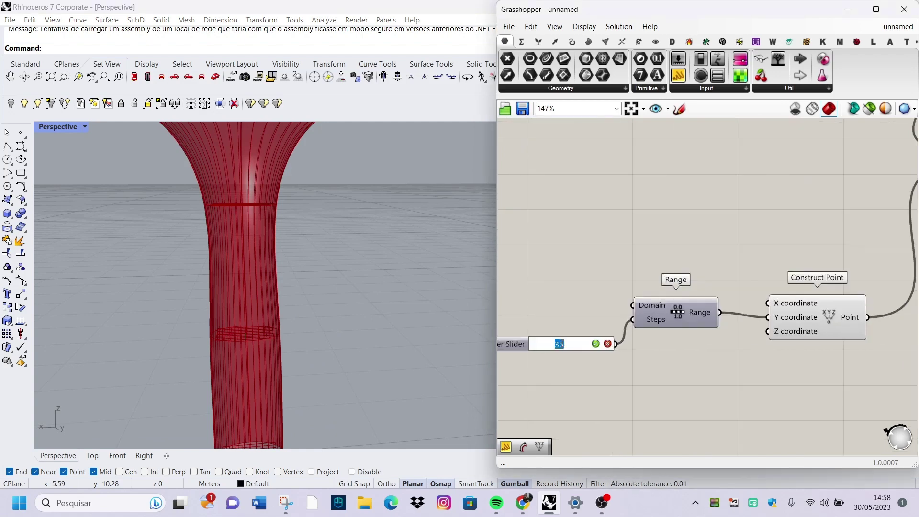
key(Return)
scroll(251, 346, down, 5)
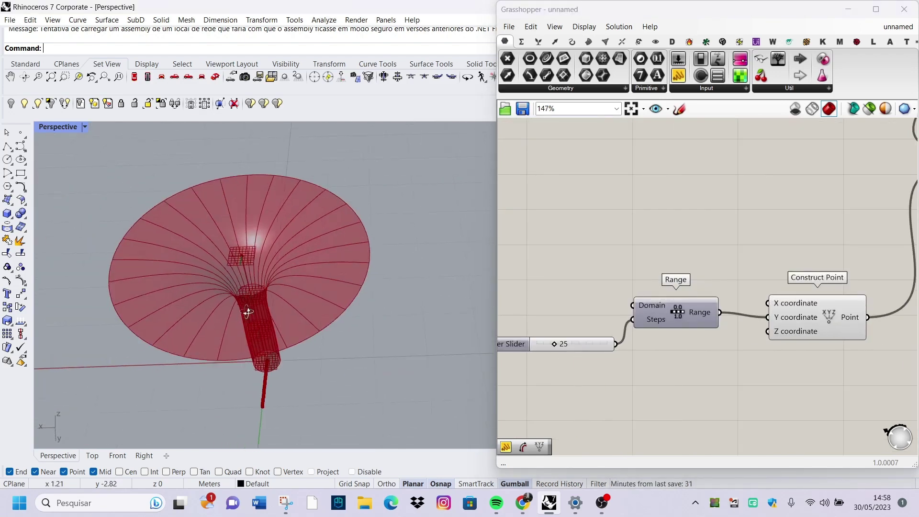
scroll(636, 236, down, 4)
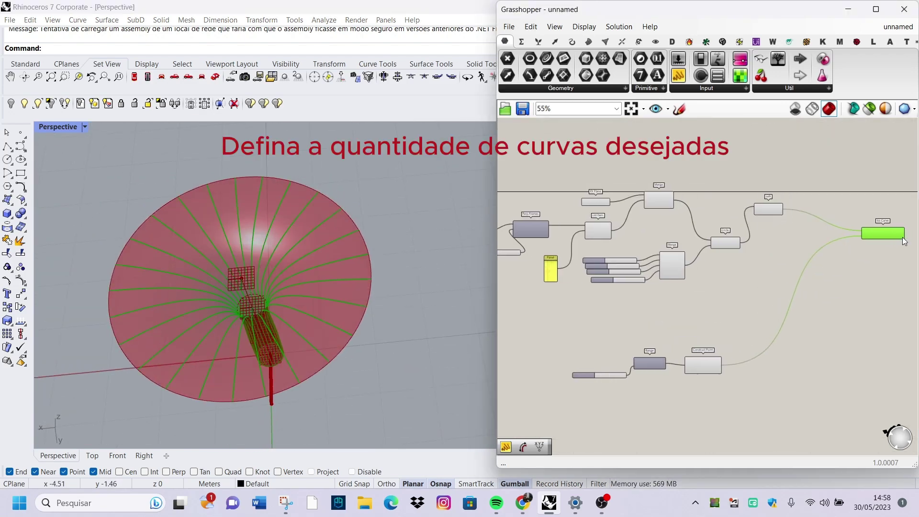
scroll(839, 248, down, 3)
Step: Turn off preview on all components and orbit around the curve fan
drag(800, 365, 595, 185)
right_click(684, 166)
click(720, 183)
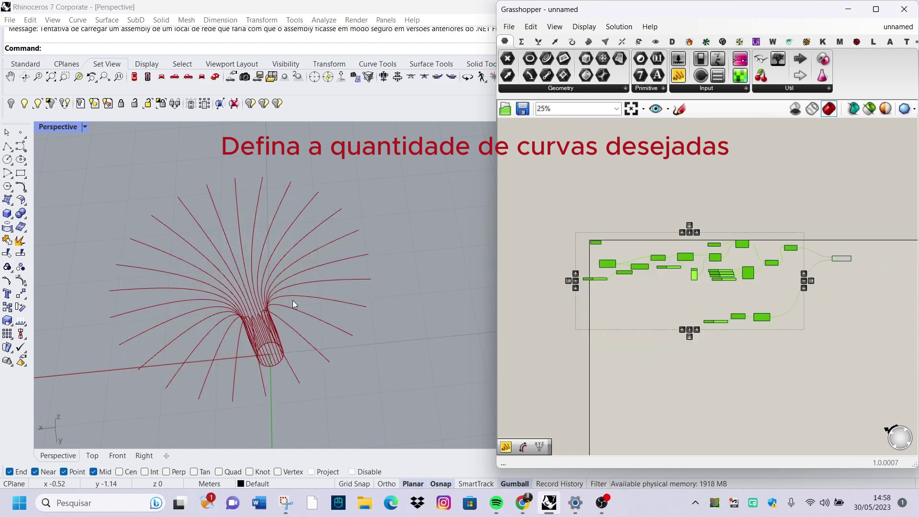
right_drag(292, 300, 287, 225)
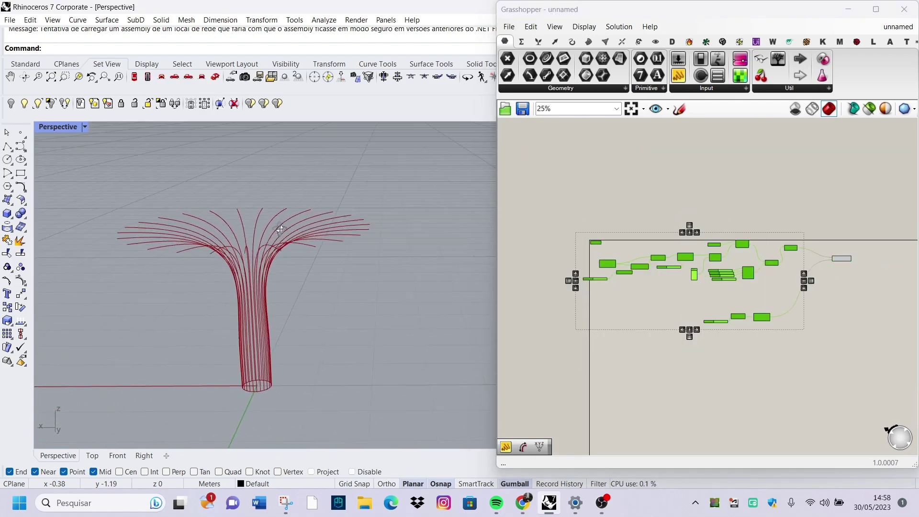
scroll(875, 235, up, 3)
scroll(818, 295, up, 3)
scroll(733, 263, up, 2)
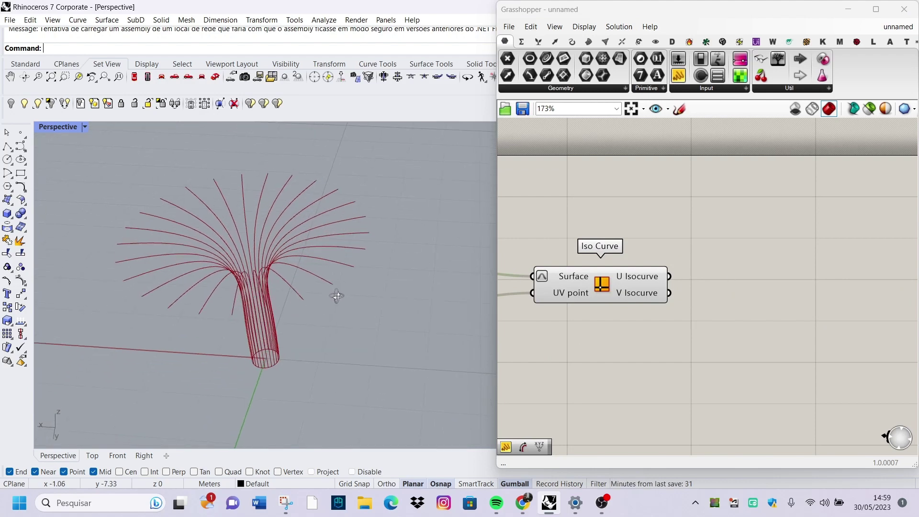
right_drag(339, 297, 322, 303)
scroll(268, 251, up, 3)
right_drag(268, 250, 297, 249)
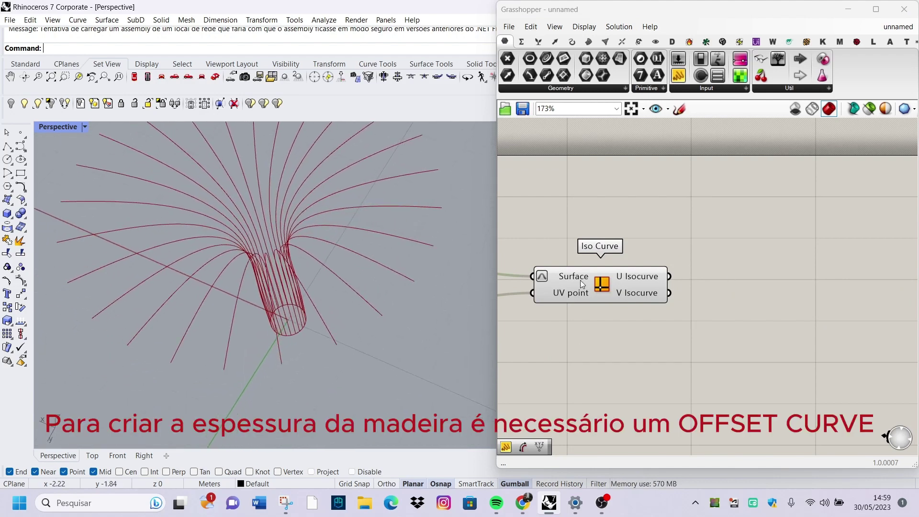
Step: Add Offset Curve with the isocurves as curves and a new slider as distance
double_click(780, 269)
text(of)
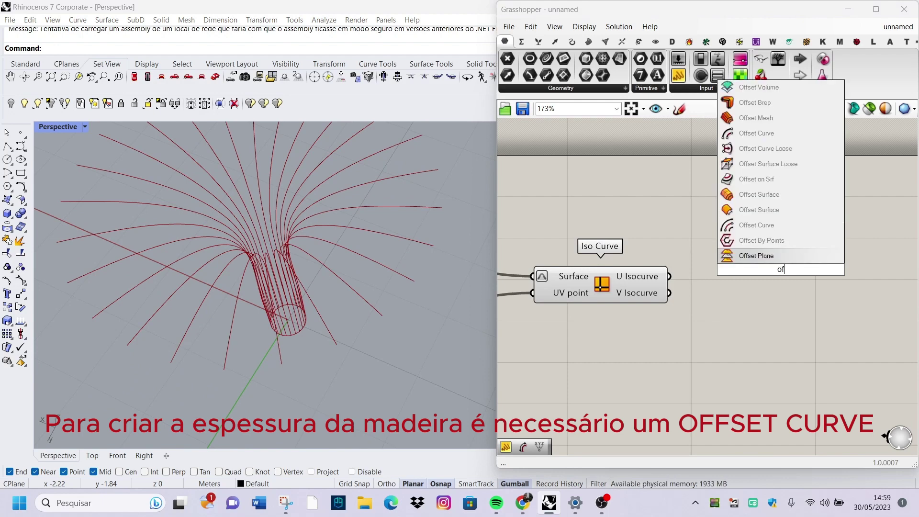
click(757, 133)
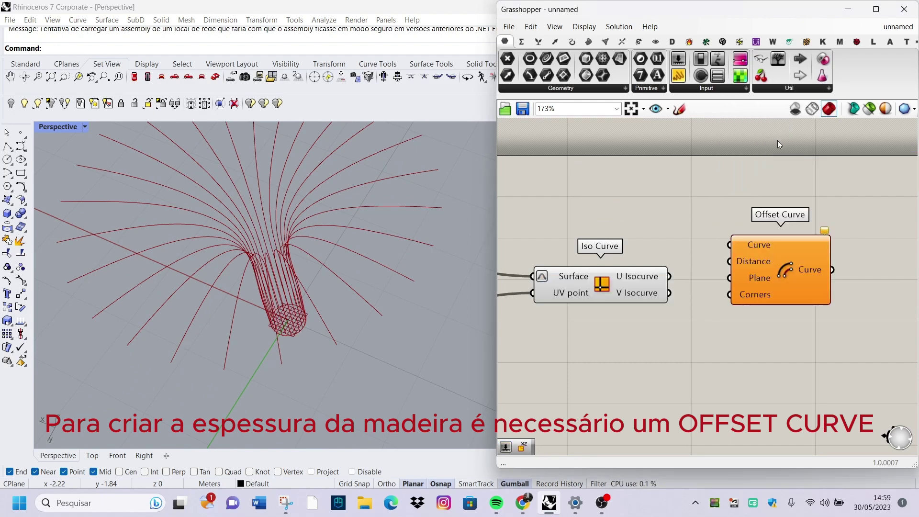
scroll(751, 288, up, 1)
double_click(693, 345)
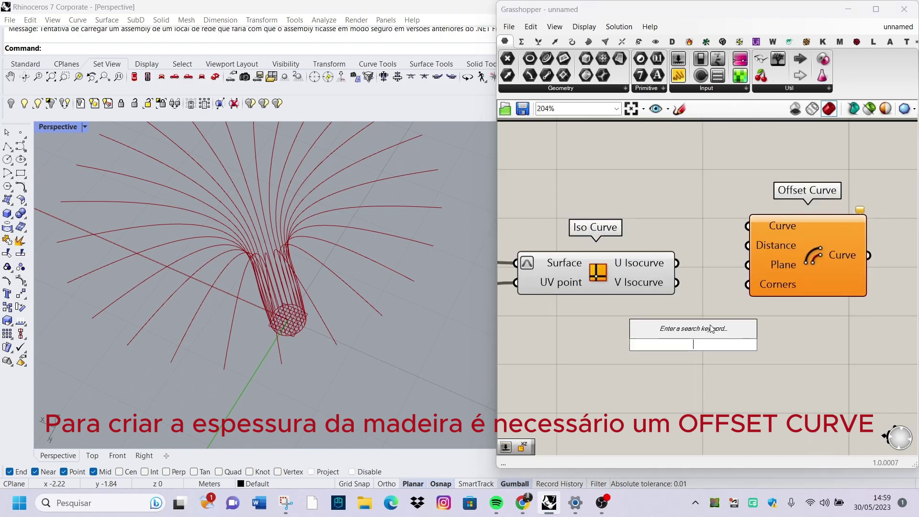
text(.05)
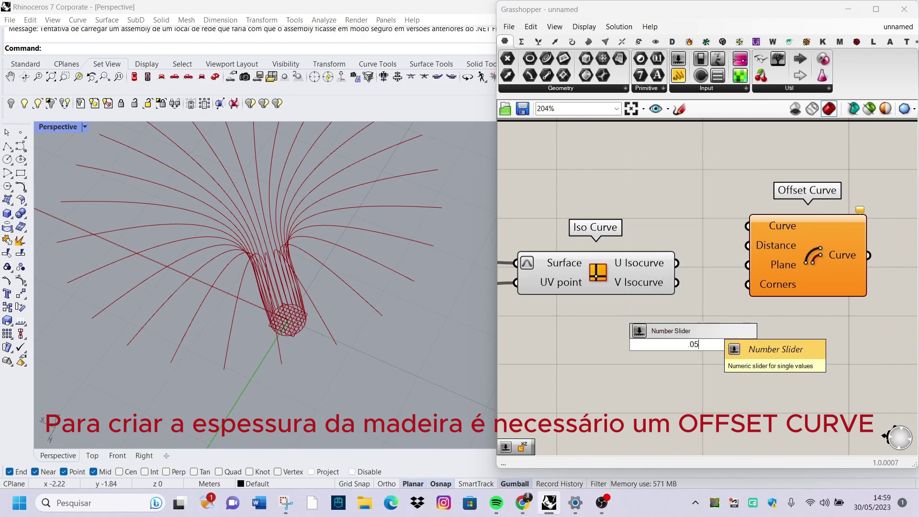
key(Return)
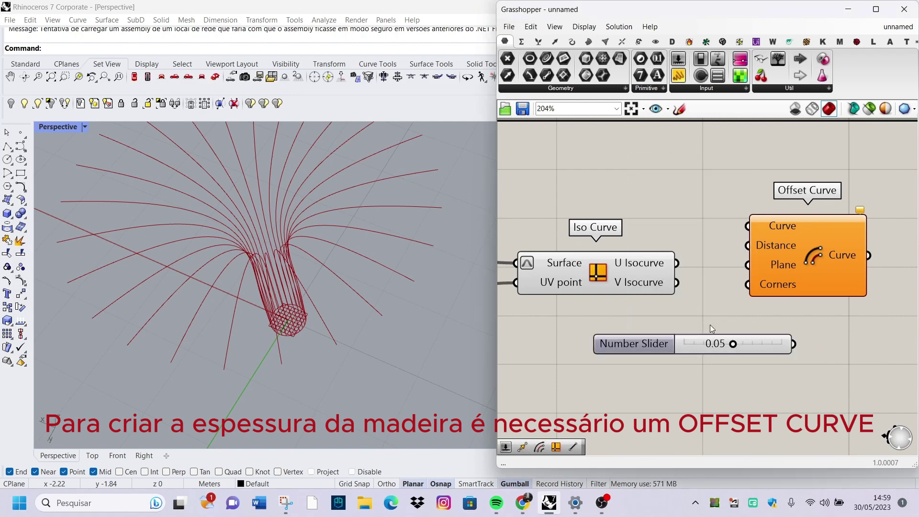
drag(751, 234, 748, 245)
drag(795, 259, 824, 259)
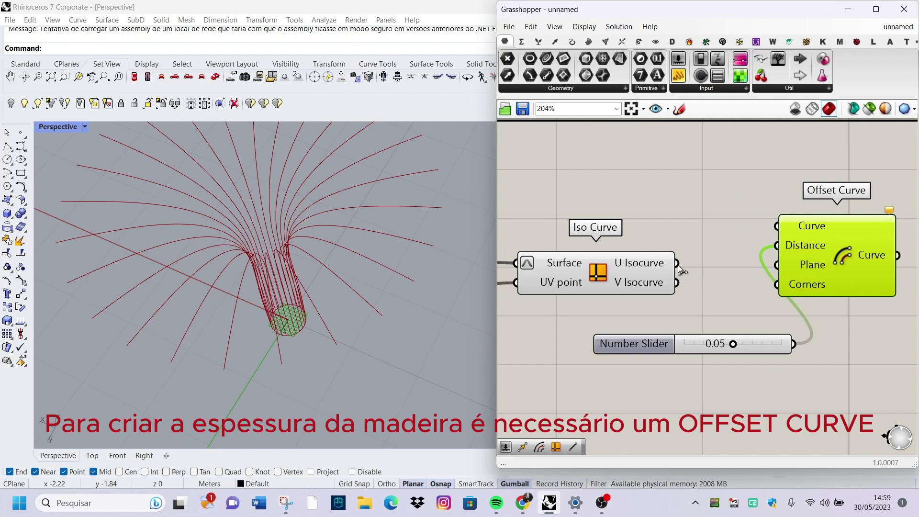
Step: Set the offset distance slider to 0.03 and inspect the offset curves
scroll(305, 235, up, 1)
scroll(305, 234, up, 3)
scroll(306, 234, up, 3)
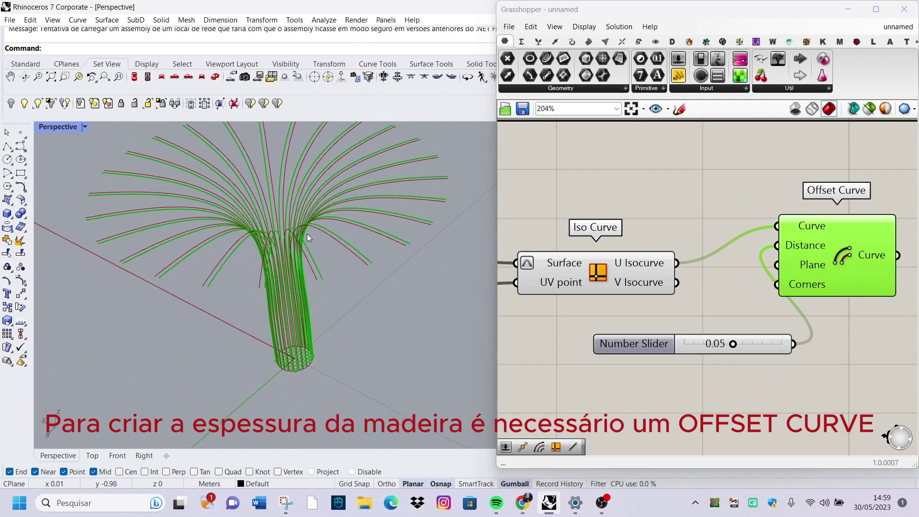
scroll(305, 235, up, 3)
scroll(300, 234, down, 5)
scroll(223, 263, down, 2)
click(725, 343)
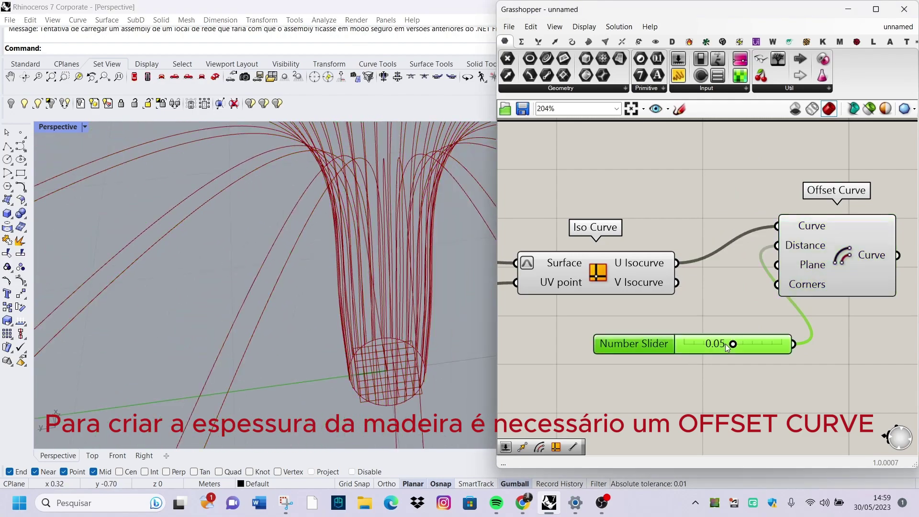
text(3)
key(Return)
scroll(392, 283, up, 2)
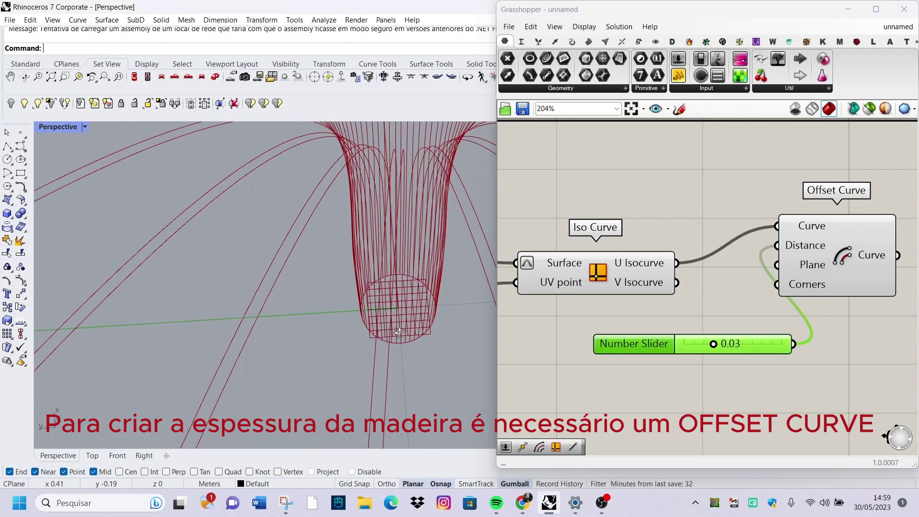
scroll(392, 282, up, 2)
scroll(392, 283, up, 2)
mouse_move(392, 282)
right_down()
mouse_move(452, 285)
mouse_move(334, 294)
right_up()
scroll(451, 285, down, 5)
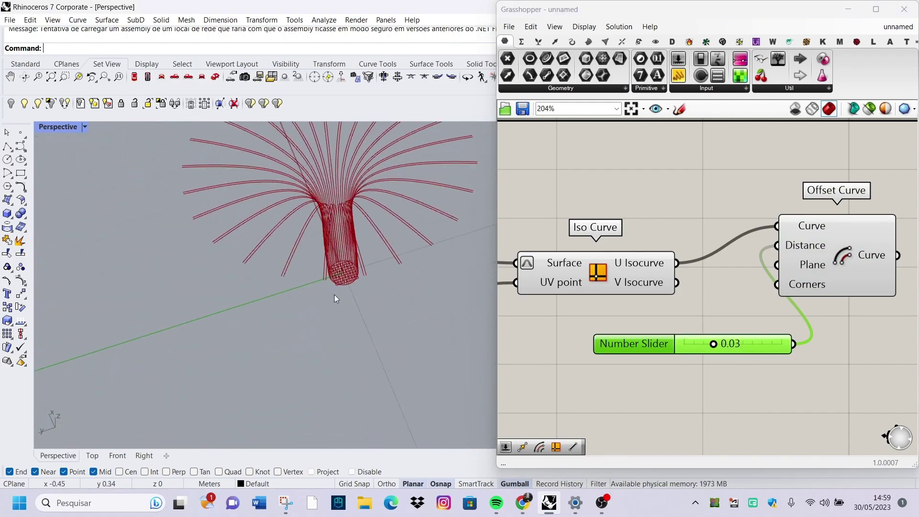
scroll(600, 347, down, 4)
Step: Add a Ruled Surface spanning each isocurve and its offset curve
double_click(691, 274)
text(rule)
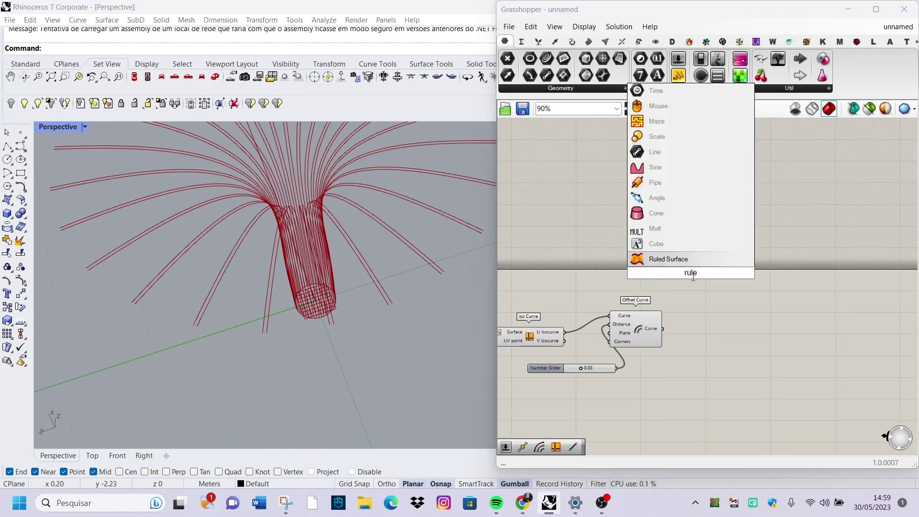
key(Return)
scroll(668, 335, up, 3)
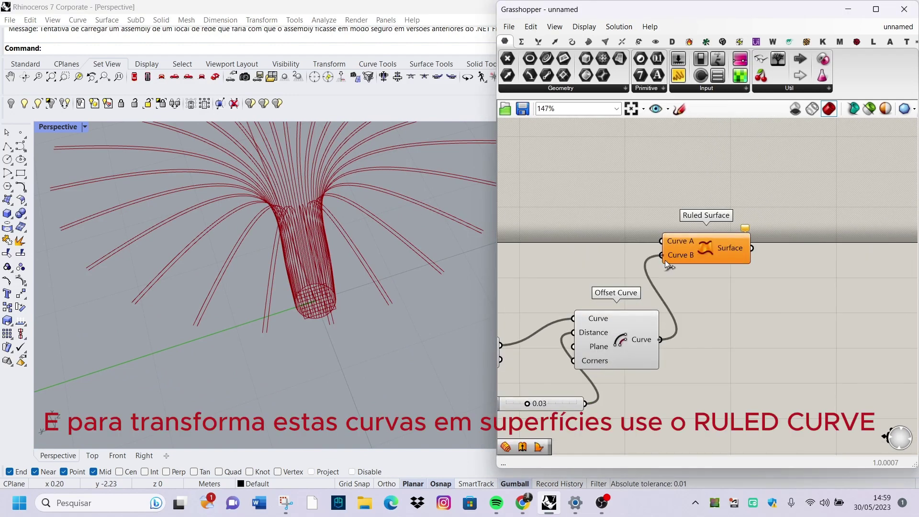
scroll(667, 264, down, 2)
scroll(380, 263, up, 3)
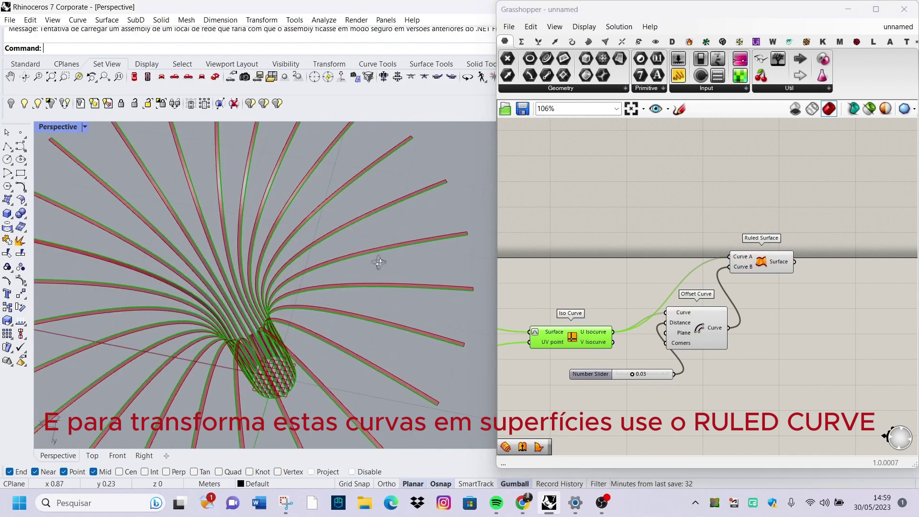
scroll(286, 312, up, 3)
scroll(247, 269, up, 1)
scroll(247, 270, down, 3)
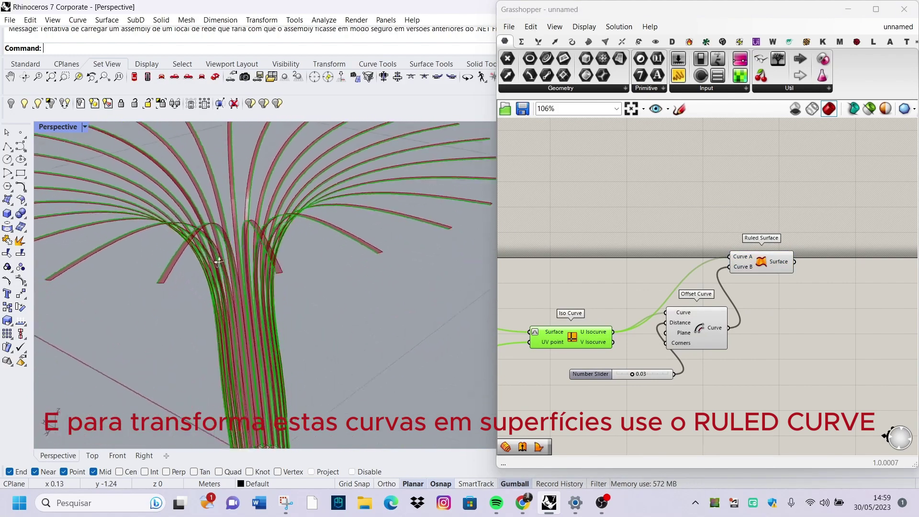
scroll(671, 320, down, 1)
Step: Turn off preview for the earlier group of components
click(704, 301)
scroll(705, 301, down, 3)
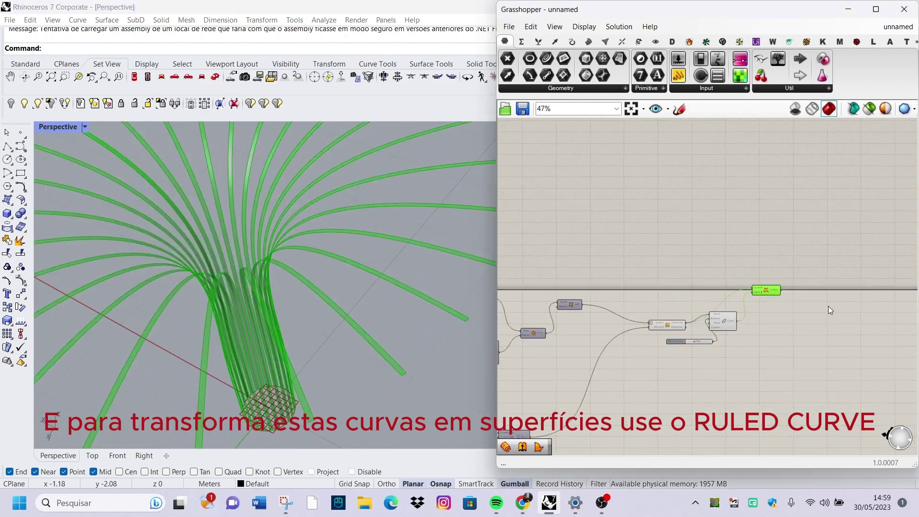
drag(779, 350, 660, 258)
right_click(689, 167)
click(727, 186)
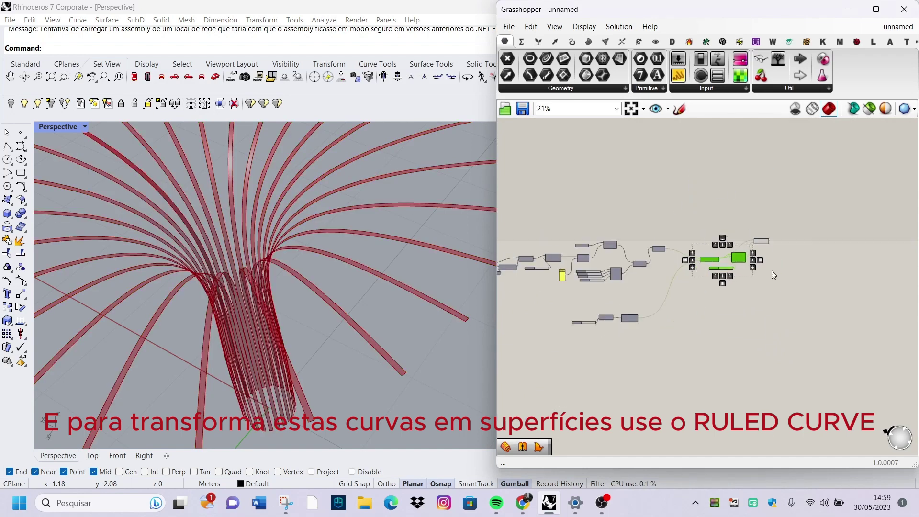
scroll(772, 271, up, 3)
scroll(789, 266, up, 3)
double_click(779, 262)
text(of)
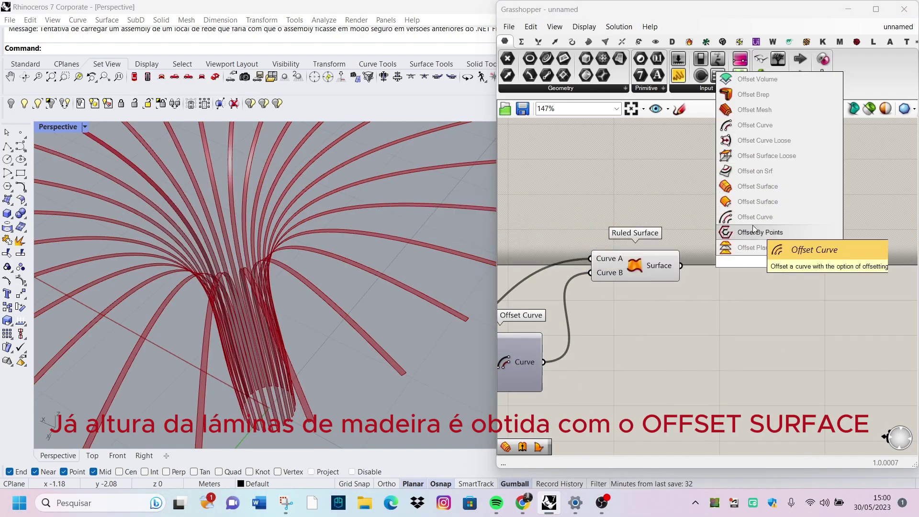
Step: Add an Offset Surface component and a number slider for the fin thickness
click(762, 187)
scroll(714, 249, up, 2)
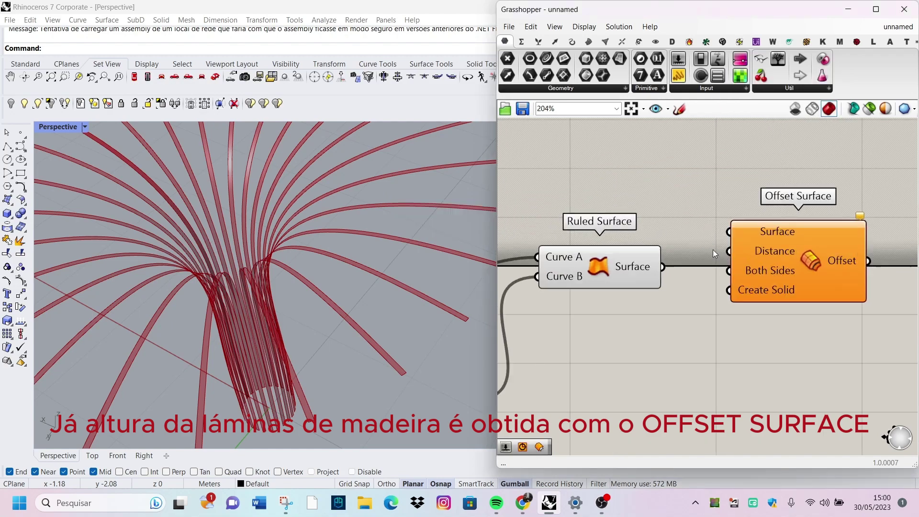
double_click(670, 359)
text(0)
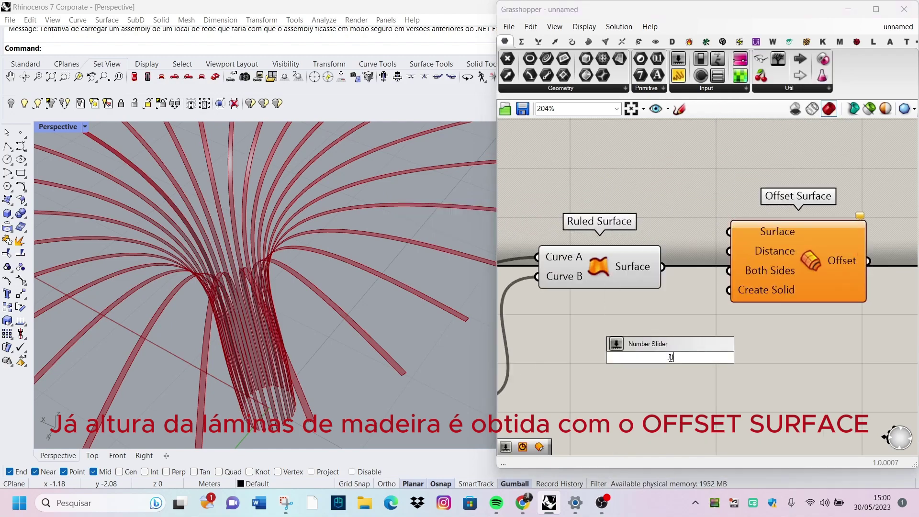
key(BackSpace)
text(.02)
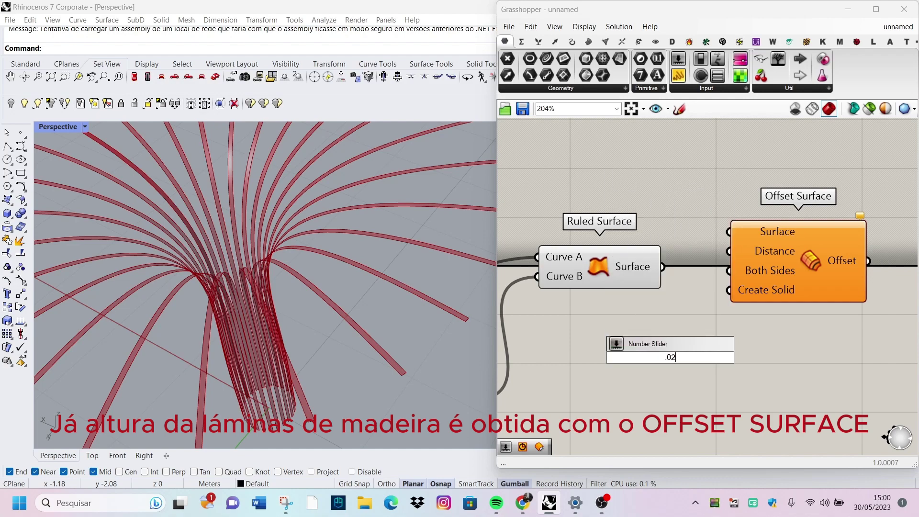
key(Return)
scroll(670, 357, up, 1)
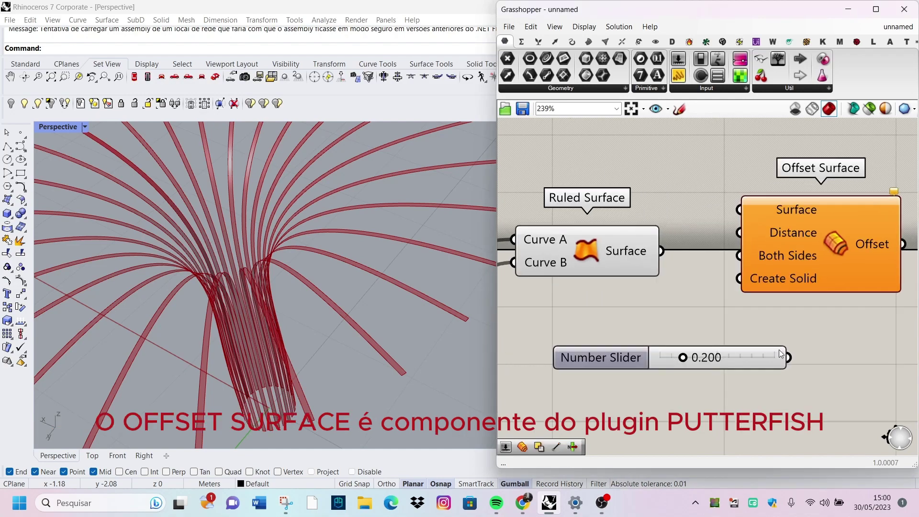
Step: Wire Ruled Surface into Surface and the slider into Distance, set to 0.08
drag(742, 211, 742, 211)
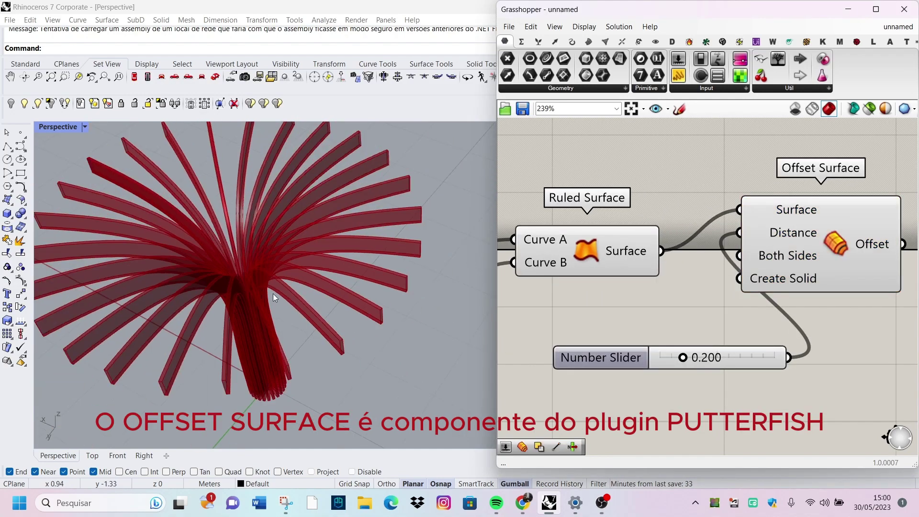
mouse_move(273, 294)
right_down()
mouse_move(257, 243)
mouse_move(297, 268)
right_up()
scroll(695, 356, up, 1)
click(695, 356)
double_click(694, 356)
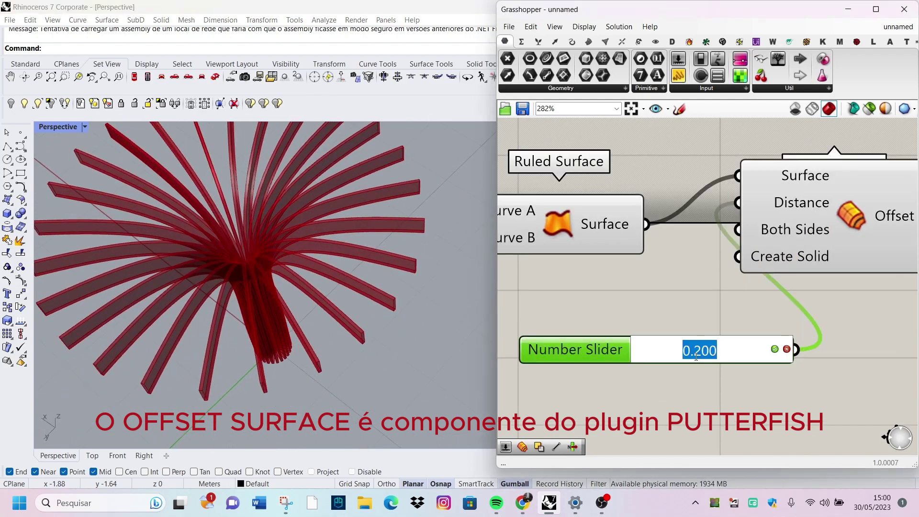
text(0.08)
key(Return)
mouse_move(278, 210)
right_down()
mouse_move(332, 323)
mouse_move(305, 375)
mouse_move(289, 262)
mouse_move(381, 356)
mouse_move(246, 257)
right_up()
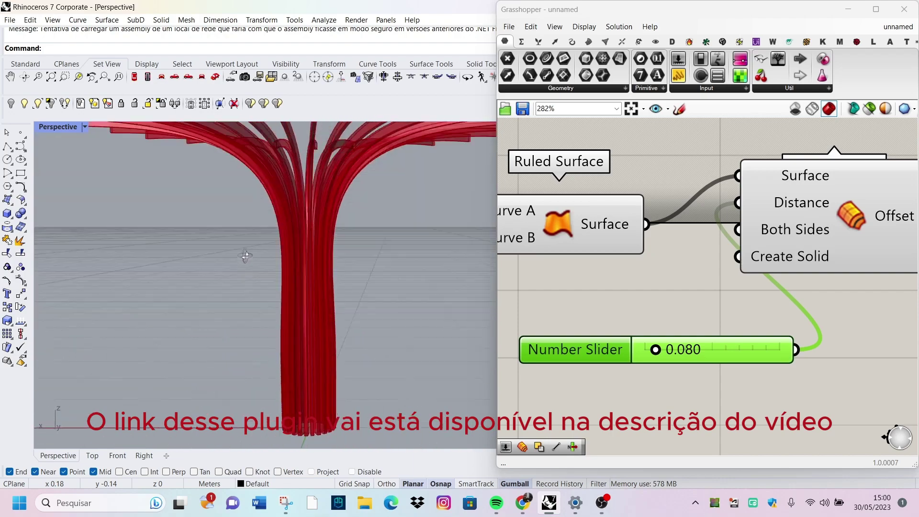
scroll(301, 226, down, 2)
scroll(273, 276, down, 4)
scroll(256, 221, up, 3)
mouse_move(256, 220)
right_down()
mouse_move(222, 239)
mouse_move(256, 266)
mouse_move(261, 374)
mouse_move(268, 230)
mouse_move(317, 232)
mouse_move(326, 373)
mouse_move(383, 268)
mouse_move(404, 256)
right_up()
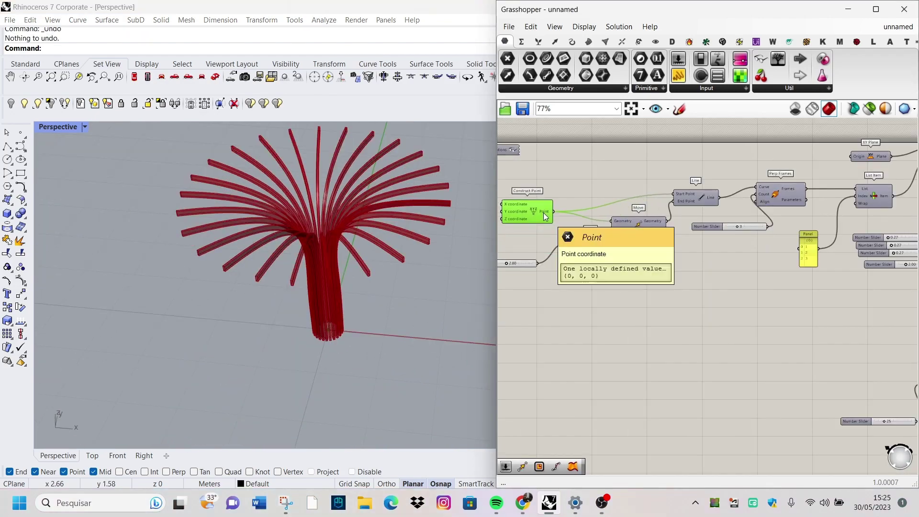
Step: Move the Construct Point component lower and add a Circle component for the pillar
scroll(551, 240, down, 4)
right_drag(296, 258, 547, 287)
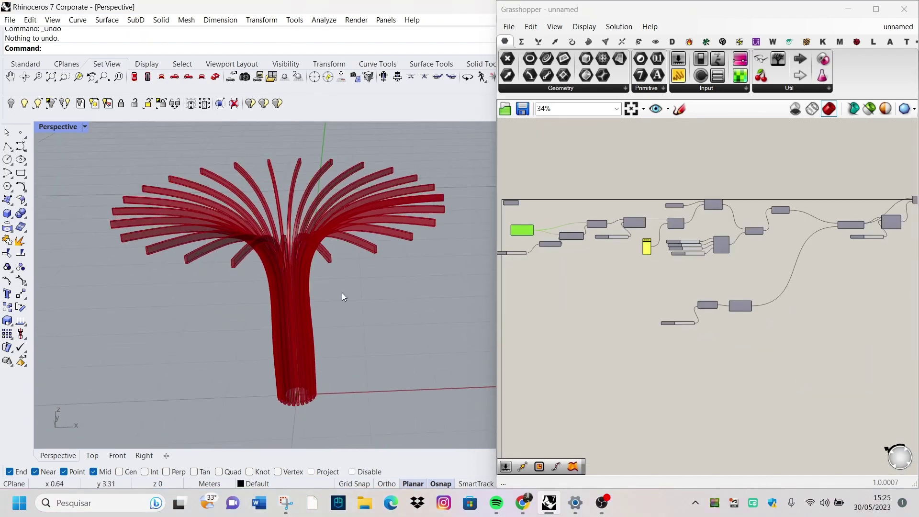
right_drag(342, 292, 335, 271)
scroll(524, 224, up, 5)
drag(524, 224, 559, 381)
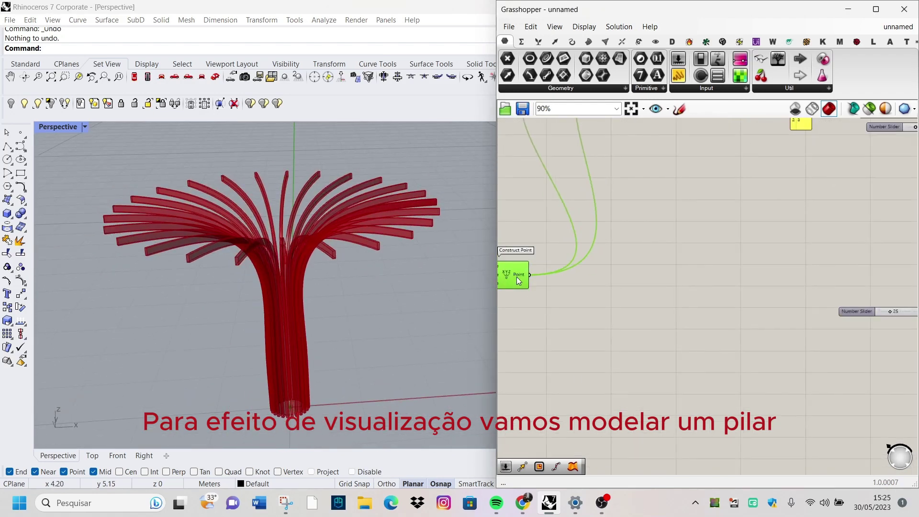
scroll(569, 315, up, 2)
text(cir)
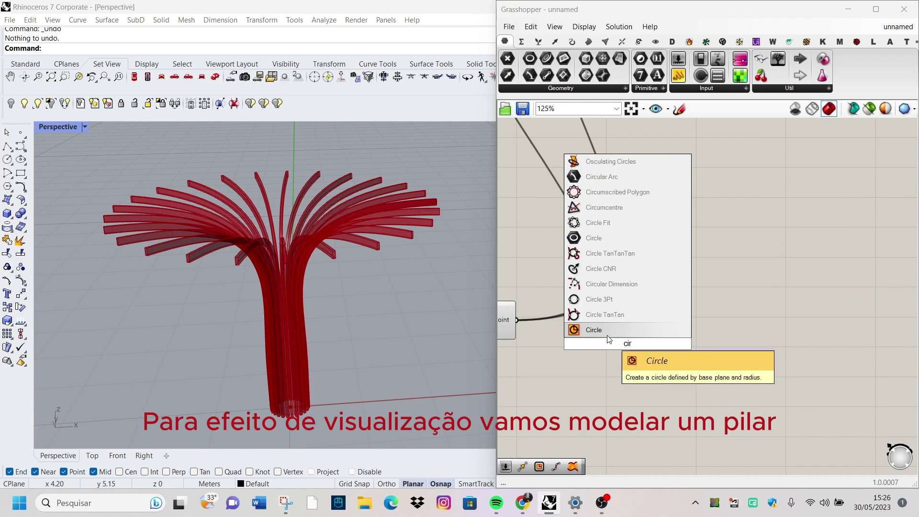
click(607, 334)
Step: Add a 0.25 number slider for the circle's radius
scroll(268, 240, up, 3)
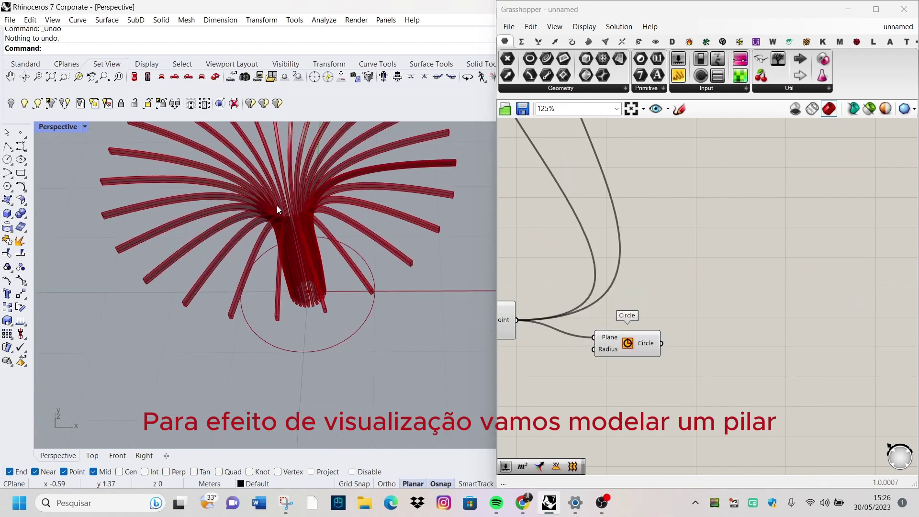
scroll(258, 191, up, 2)
right_drag(276, 205, 333, 163)
scroll(673, 324, down, 1)
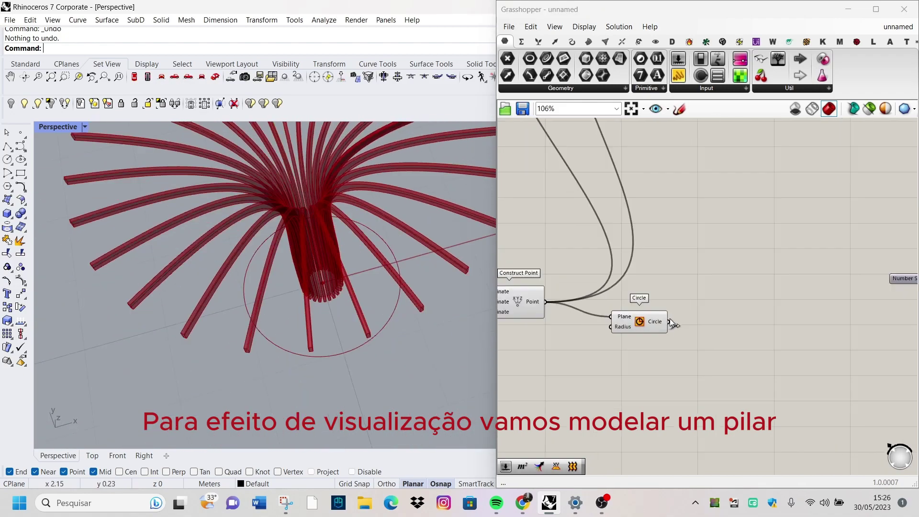
double_click(556, 397)
text(0.25)
key(Return)
scroll(557, 400, up, 2)
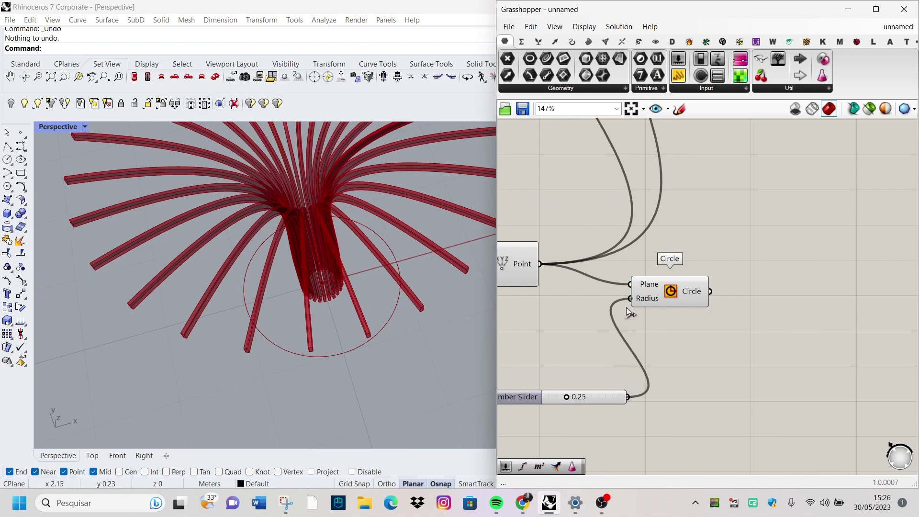
scroll(297, 215, up, 3)
mouse_move(280, 163)
right_down()
mouse_move(388, 142)
mouse_move(279, 440)
right_up()
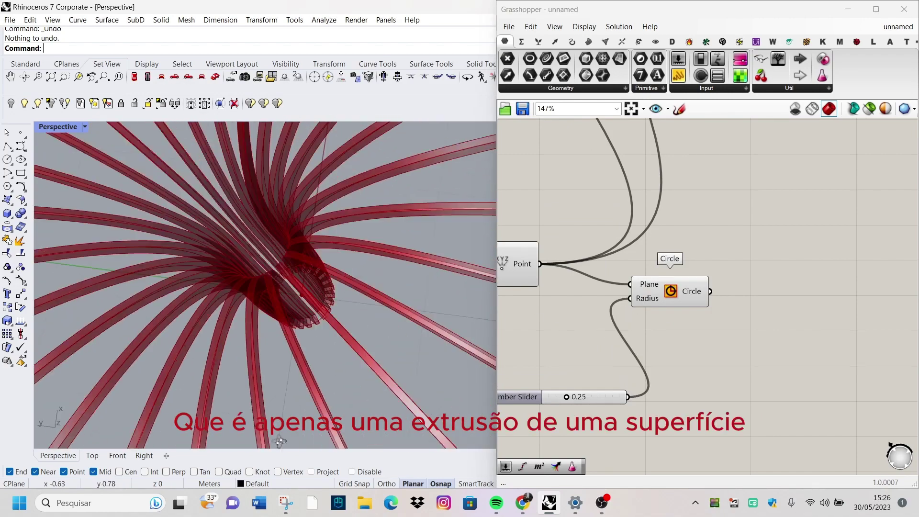
Step: Show the model from above in a large view and lower the radius slider to 0.17
key(ctrl+F2)
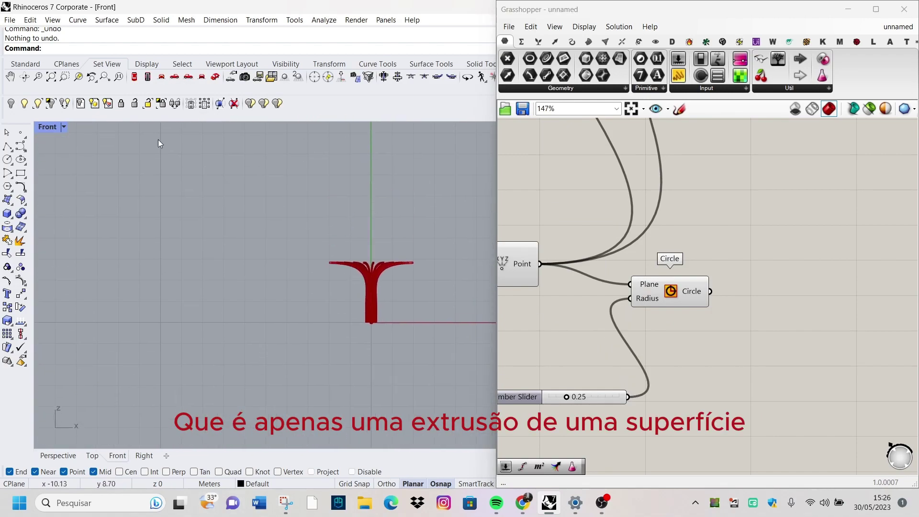
double_click(48, 128)
scroll(225, 263, up, 3)
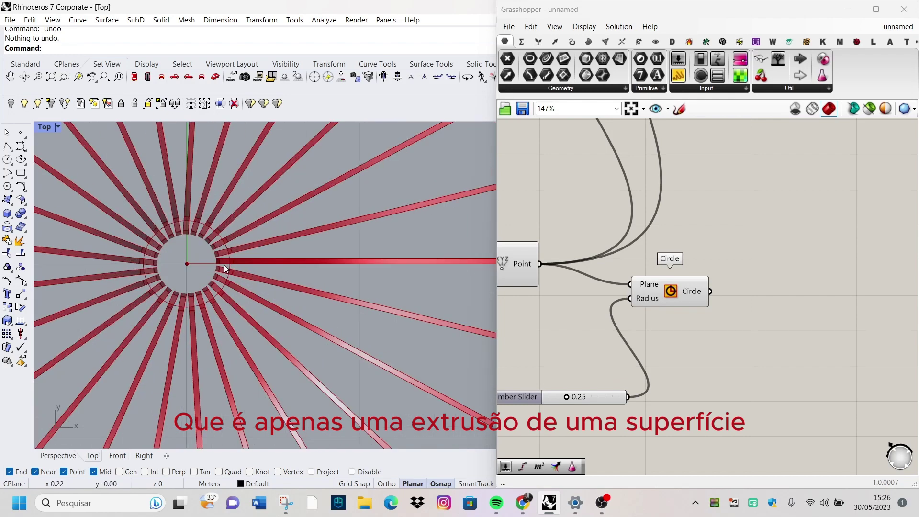
scroll(228, 263, up, 2)
scroll(227, 249, up, 2)
scroll(222, 228, up, 2)
scroll(562, 402, up, 3)
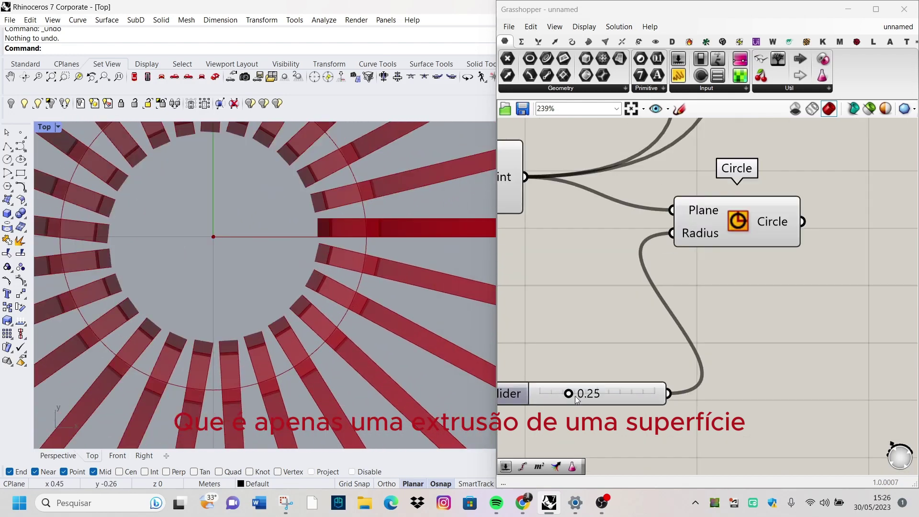
click(574, 395)
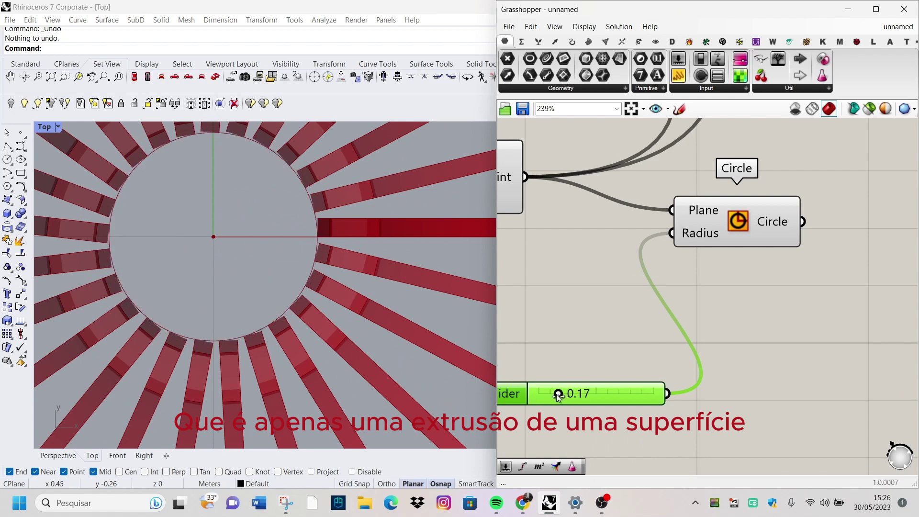
scroll(221, 300, down, 6)
scroll(206, 258, down, 4)
scroll(615, 318, down, 5)
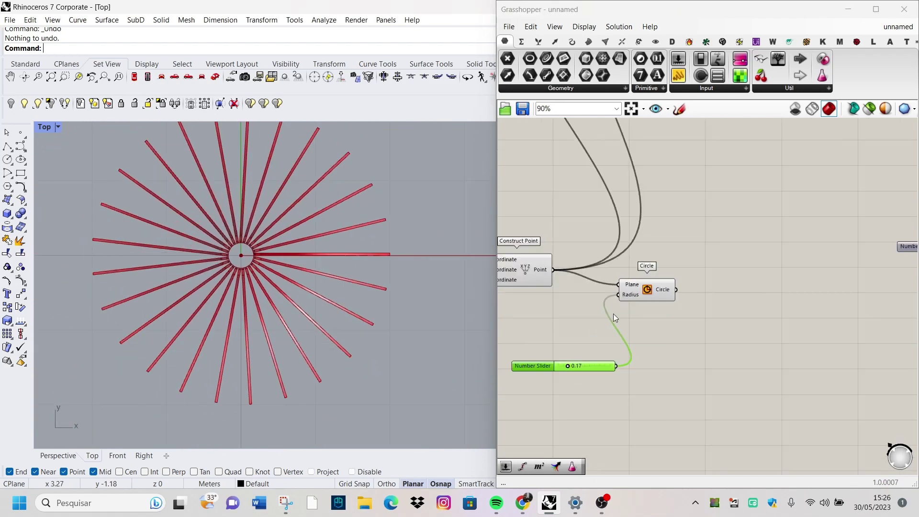
scroll(613, 314, up, 1)
Step: Add Boundary Surfaces to cap the circle and a Unit Z vector for the direction
double_click(727, 343)
text(bou)
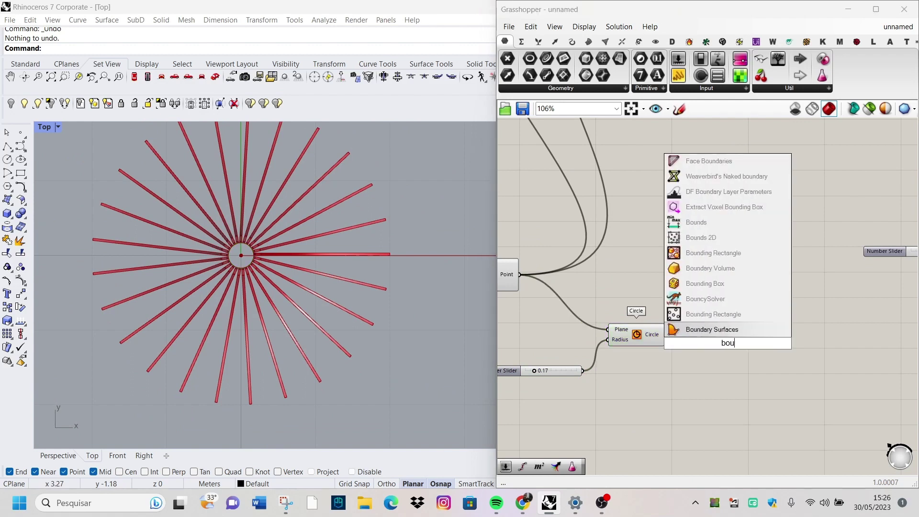
key(Return)
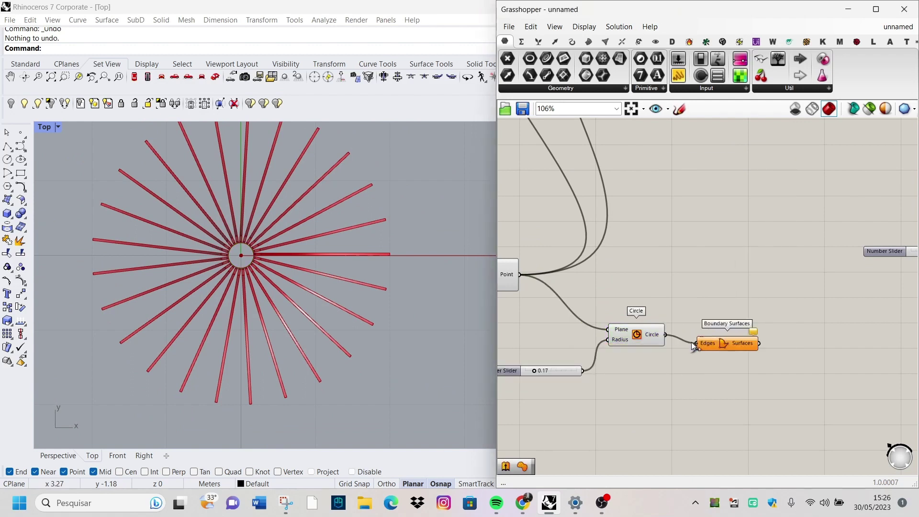
double_click(674, 385)
text(unit z)
key(Return)
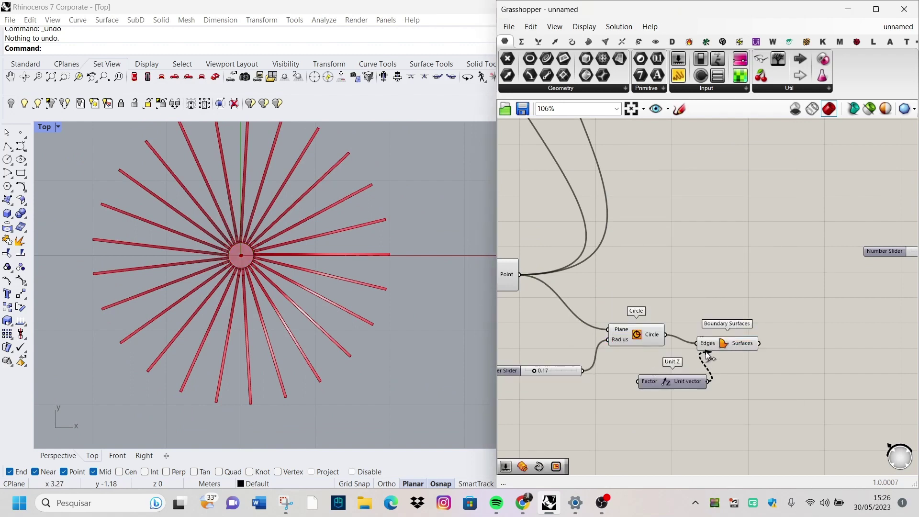
drag(728, 352, 741, 318)
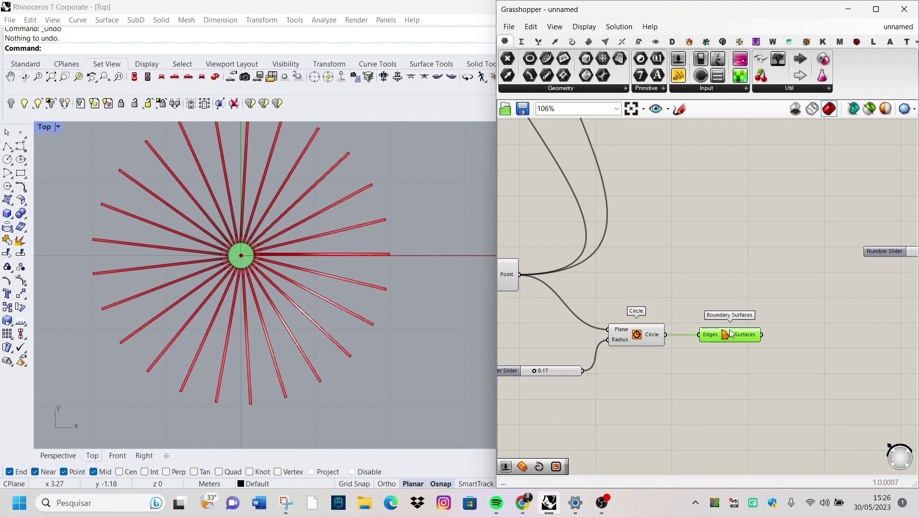
drag(673, 381, 699, 378)
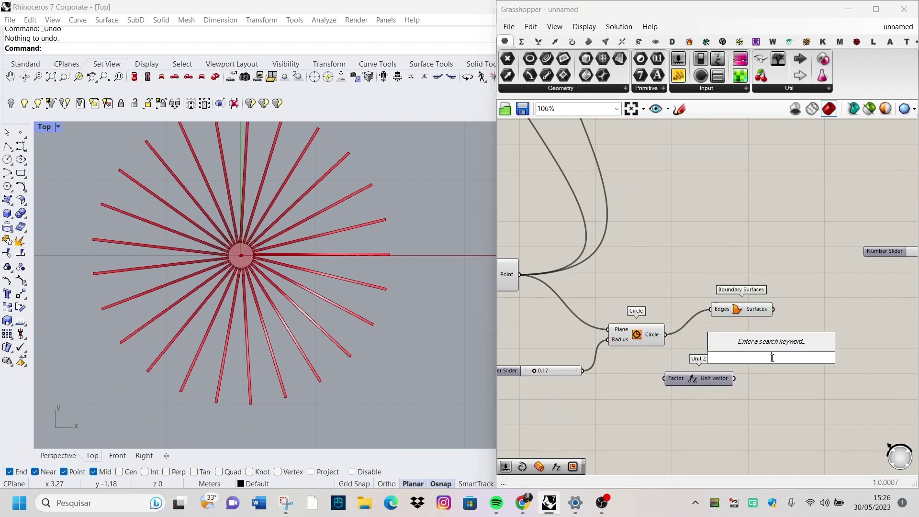
Step: Add an Extrude component and return to a large perspective view
text(extrude)
key(Return)
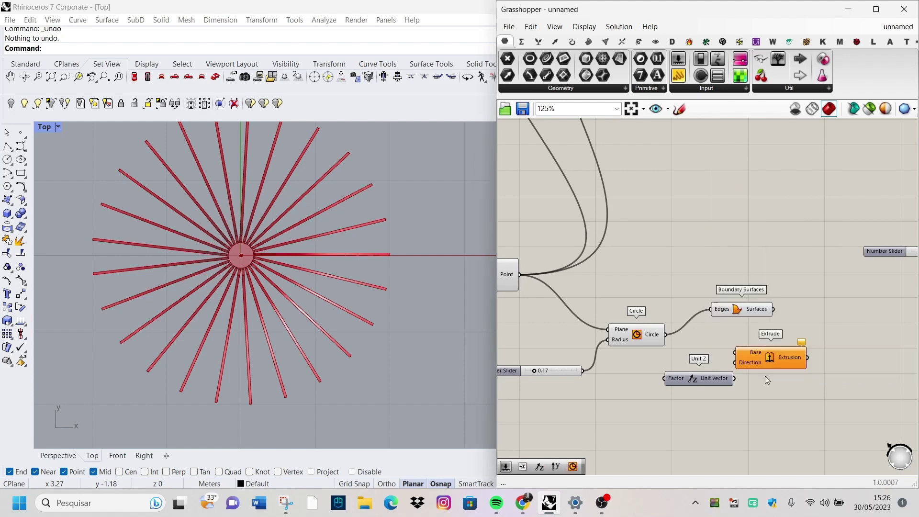
scroll(764, 374, up, 3)
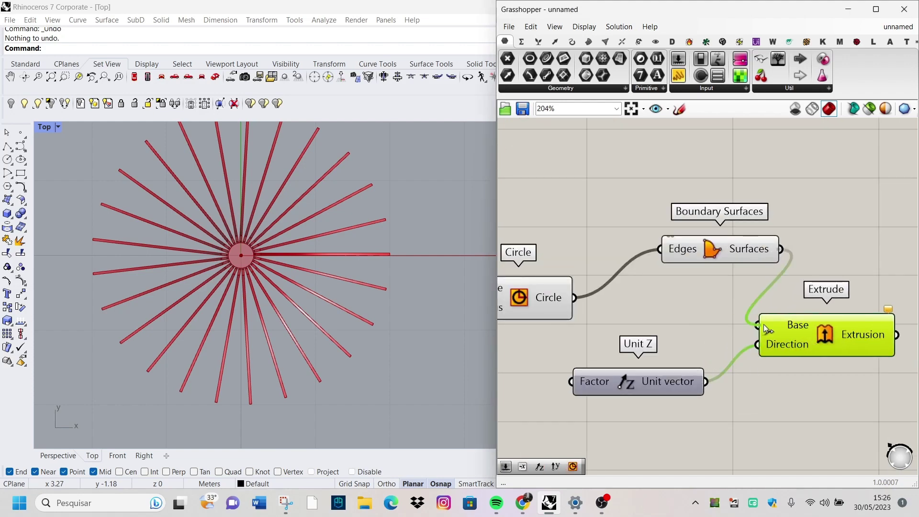
scroll(674, 375, down, 1)
double_click(49, 128)
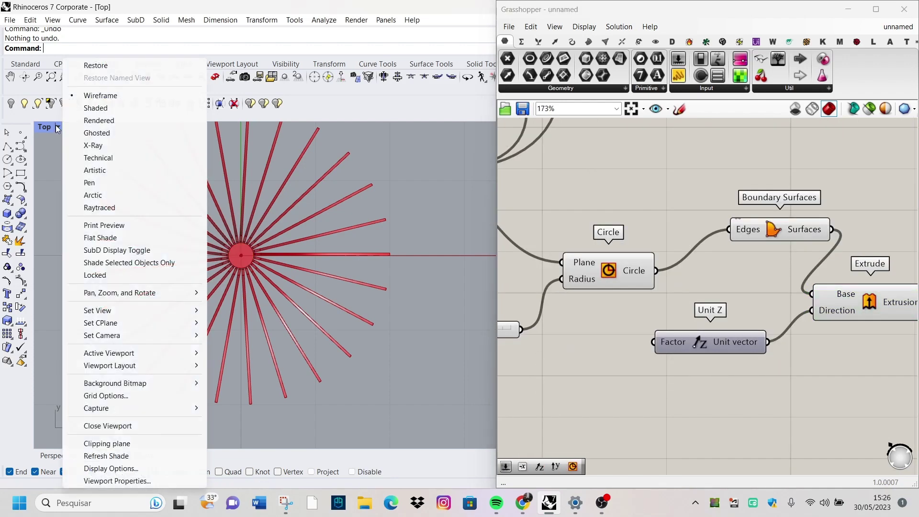
double_click(412, 134)
scroll(268, 268, down, 2)
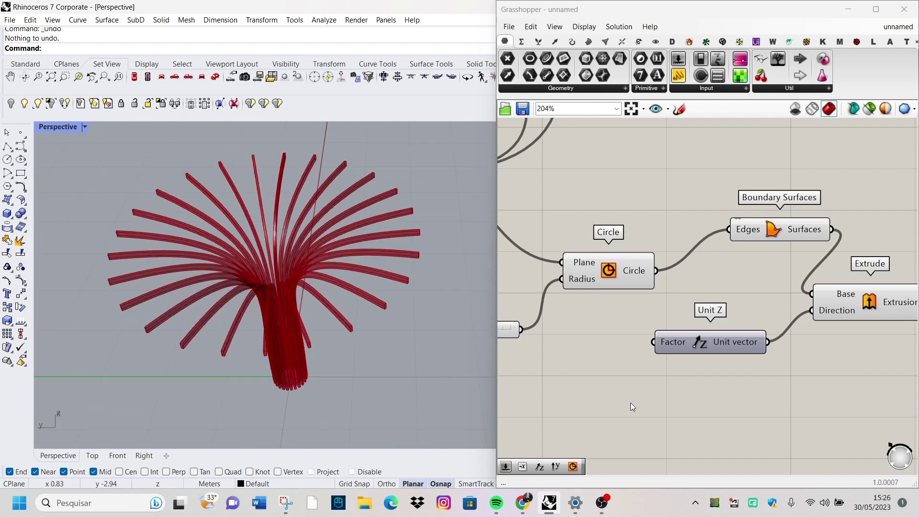
scroll(630, 403, up, 1)
Step: Add a 3.00 height slider and inspect the extruded pillar
double_click(621, 401)
key(Return)
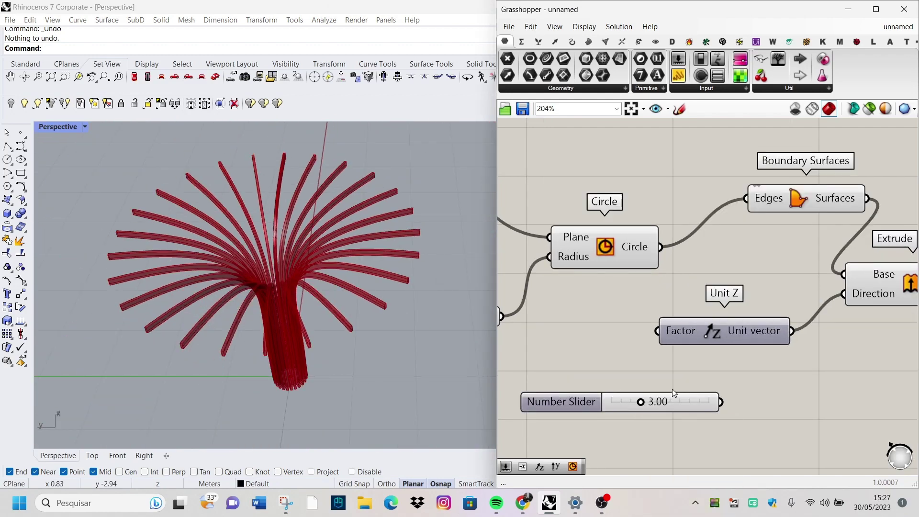
right_drag(352, 360, 300, 258)
scroll(300, 258, up, 3)
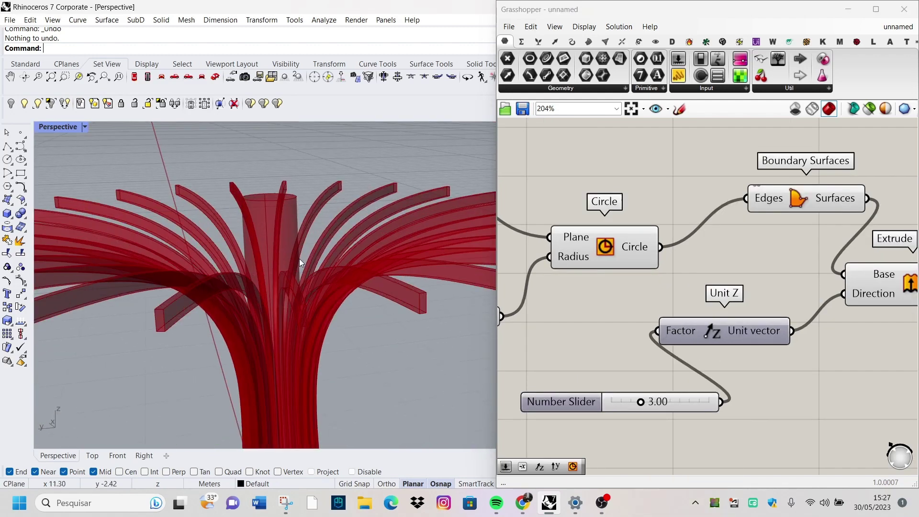
scroll(423, 324, down, 5)
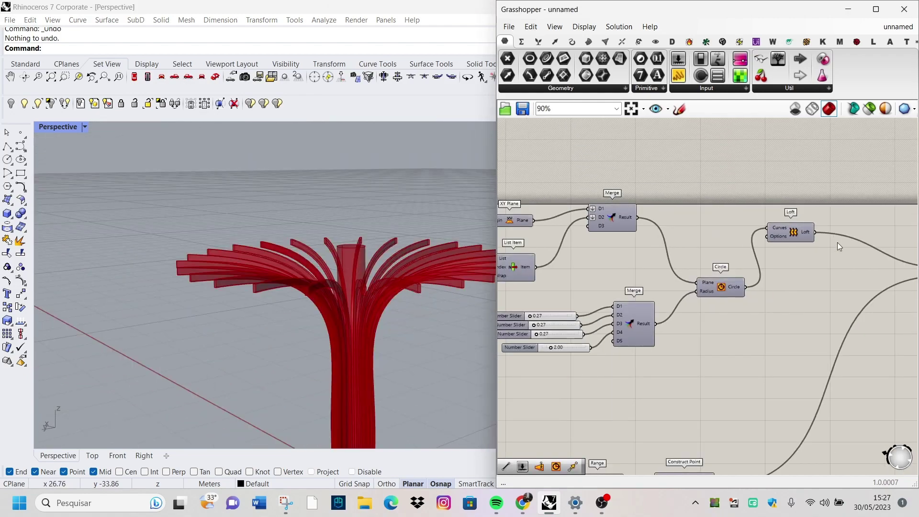
scroll(670, 260, up, 1)
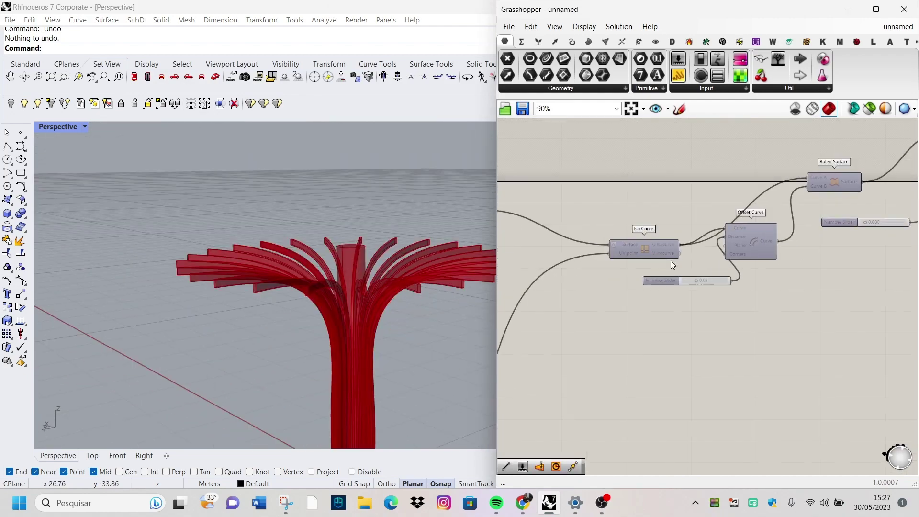
double_click(756, 318)
Step: Place an End Points component and feed the U isocurves into it
text(endpoints)
key(Return)
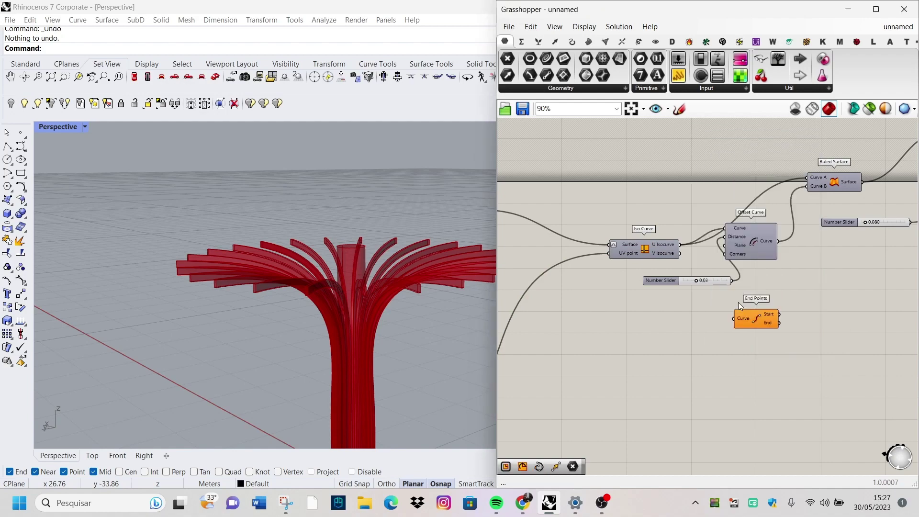
scroll(732, 292, up, 3)
drag(741, 340, 696, 363)
mouse_move(432, 292)
right_down()
mouse_move(306, 316)
mouse_move(302, 328)
right_up()
Step: Add a Point parameter collecting the End output of End Points
double_click(836, 350)
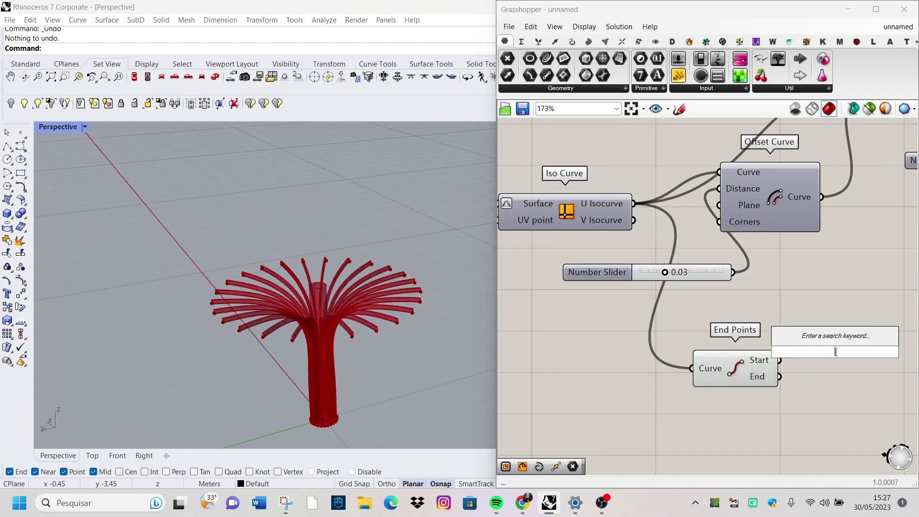
text(point)
key(Return)
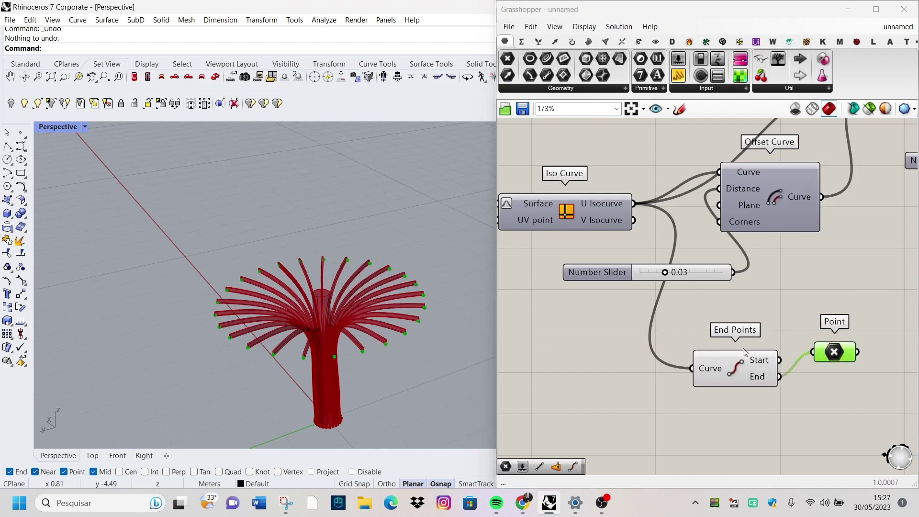
click(739, 366)
scroll(383, 354, up, 1)
scroll(380, 361, up, 2)
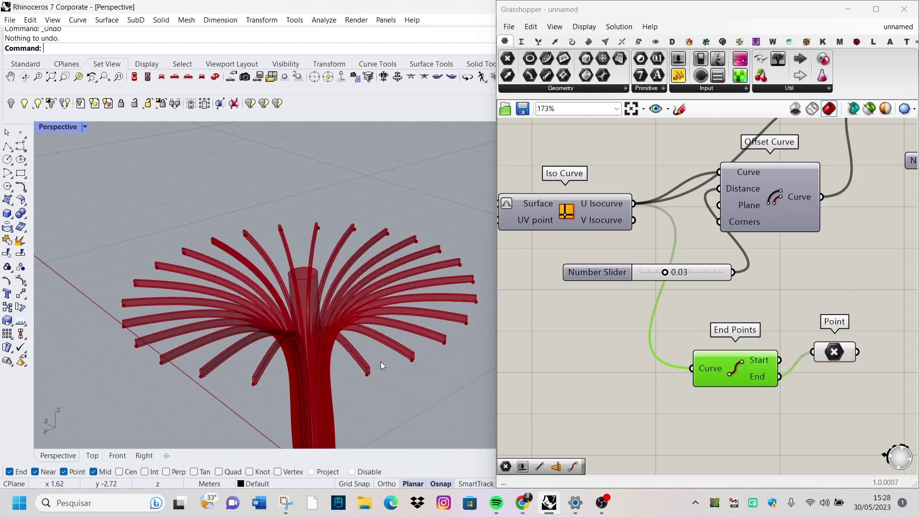
scroll(300, 338, up, 3)
scroll(313, 330, up, 2)
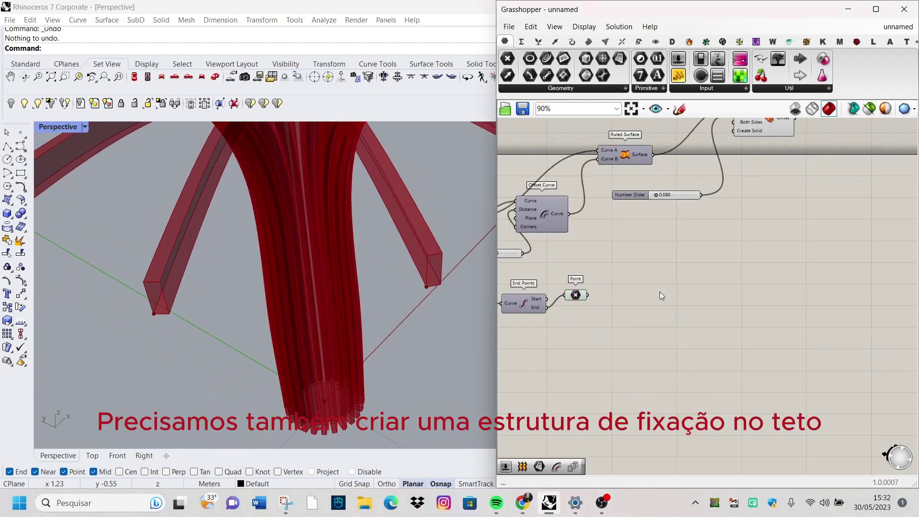
double_click(660, 295)
text(m)
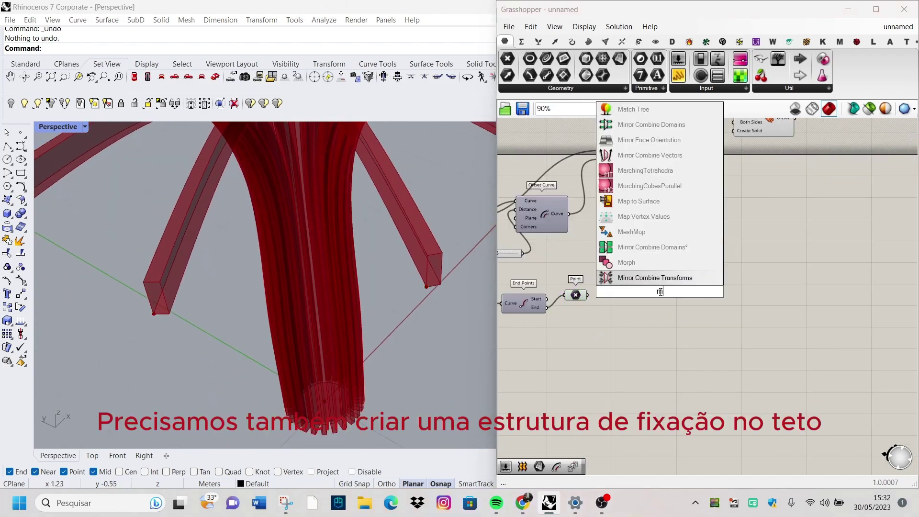
text(ove)
key(Return)
scroll(622, 292, up, 3)
drag(568, 299, 623, 288)
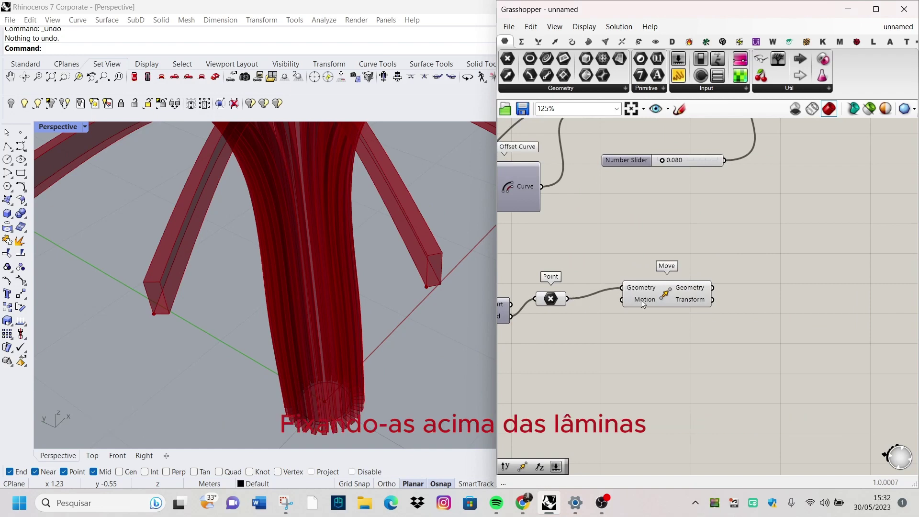
double_click(596, 340)
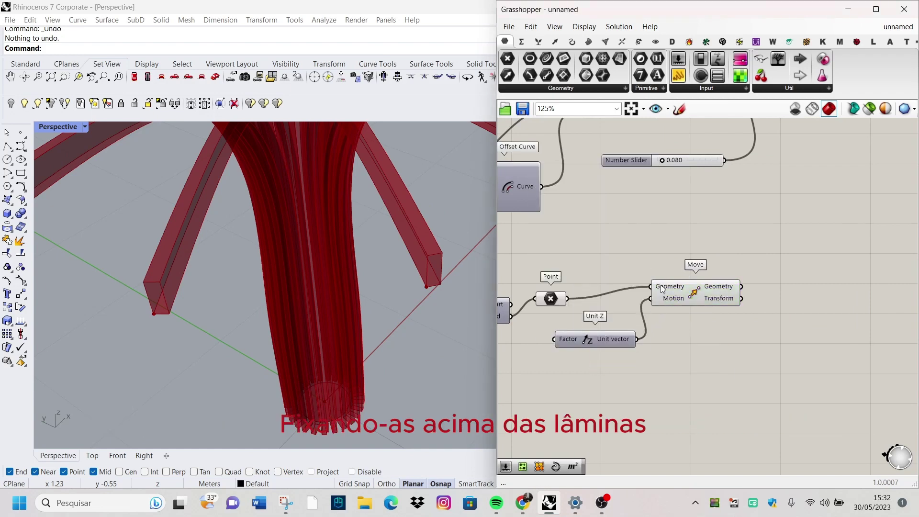
scroll(838, 275, down, 2)
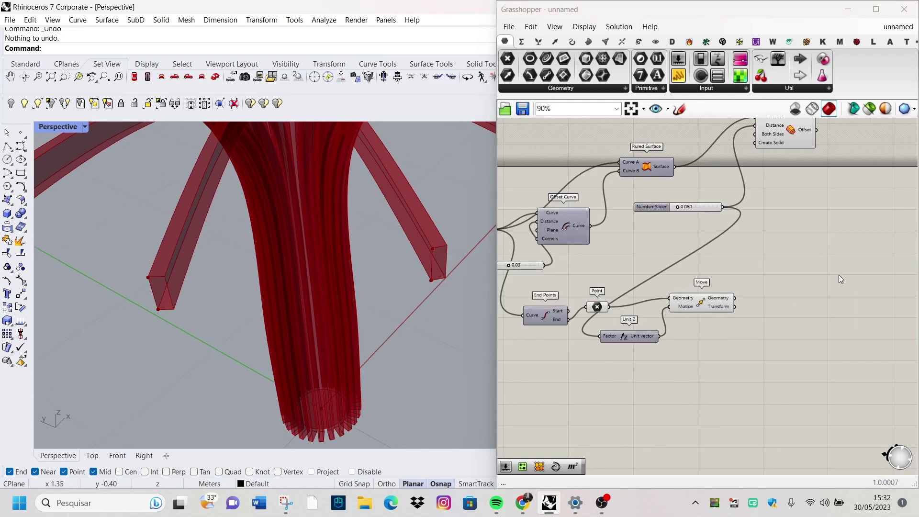
scroll(642, 336, down, 3)
scroll(641, 326, up, 5)
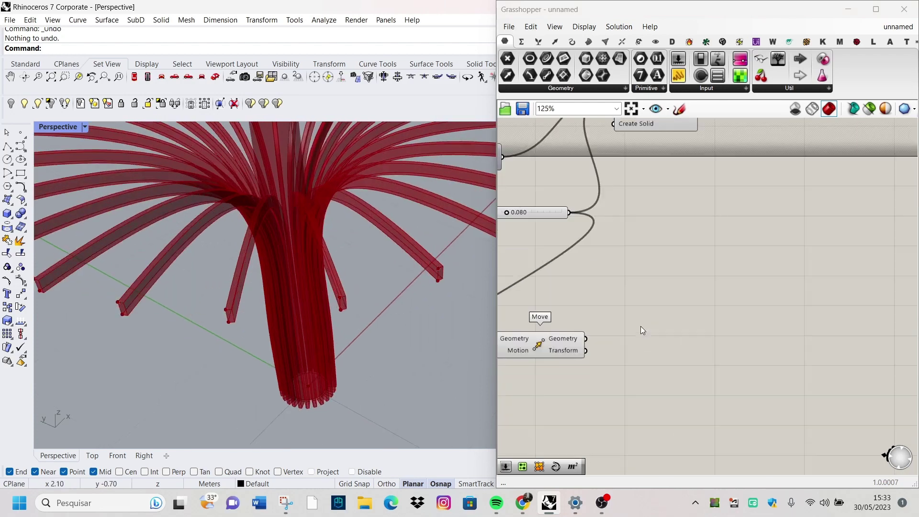
double_click(643, 324)
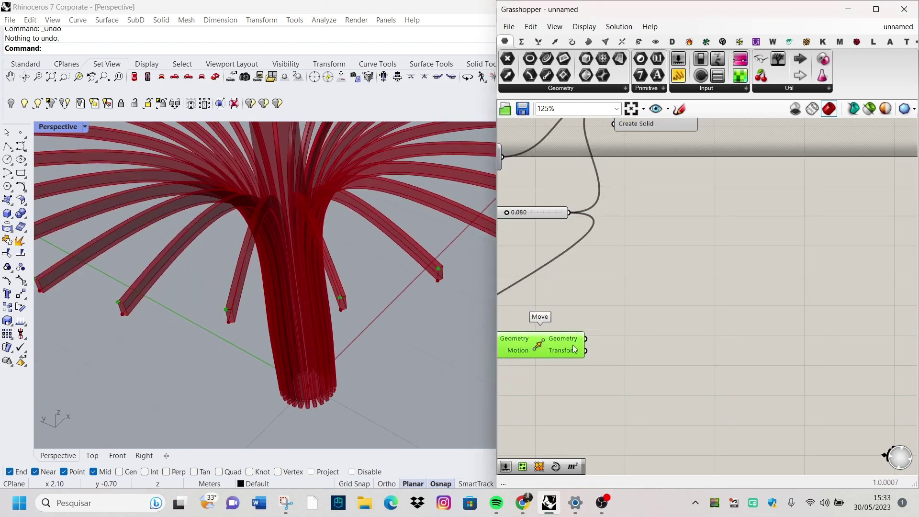
double_click(723, 315)
text(inter)
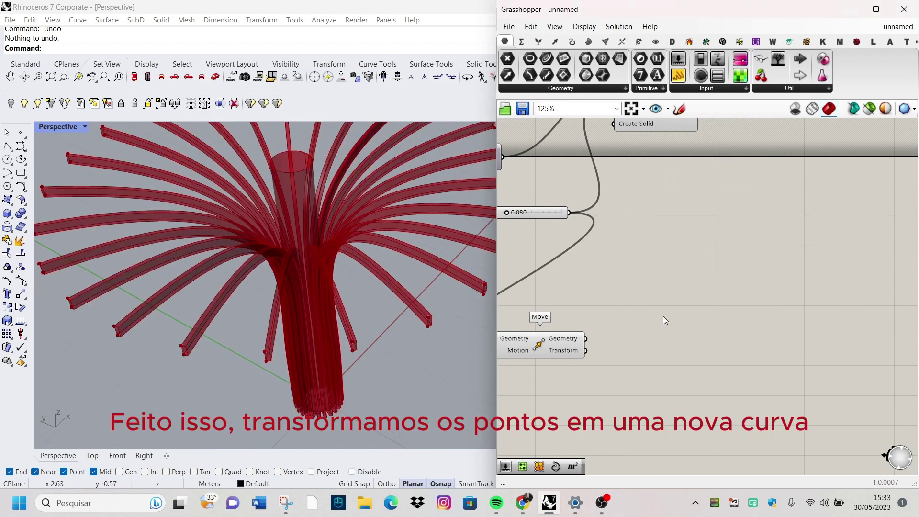
Step: Place an Interpolate component and flatten its Vertices input
double_click(664, 316)
text(inter)
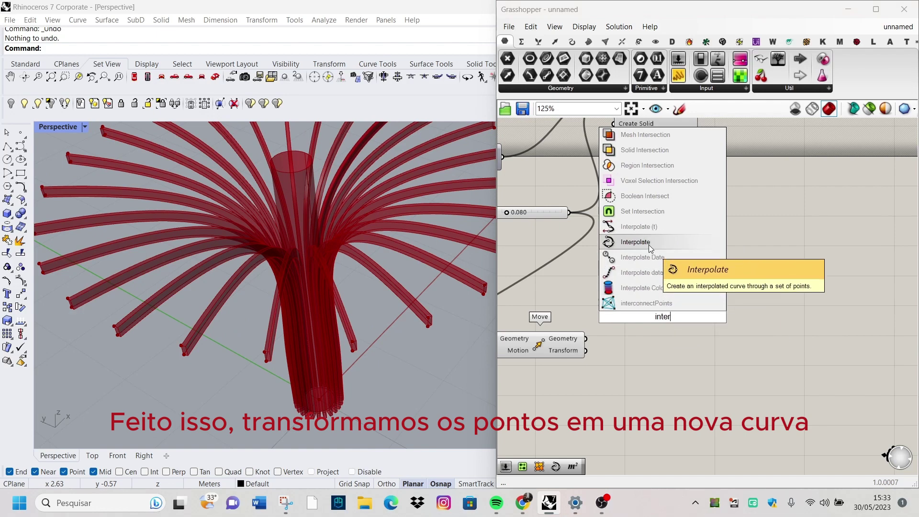
click(650, 246)
scroll(617, 311, up, 2)
right_click(643, 280)
click(675, 347)
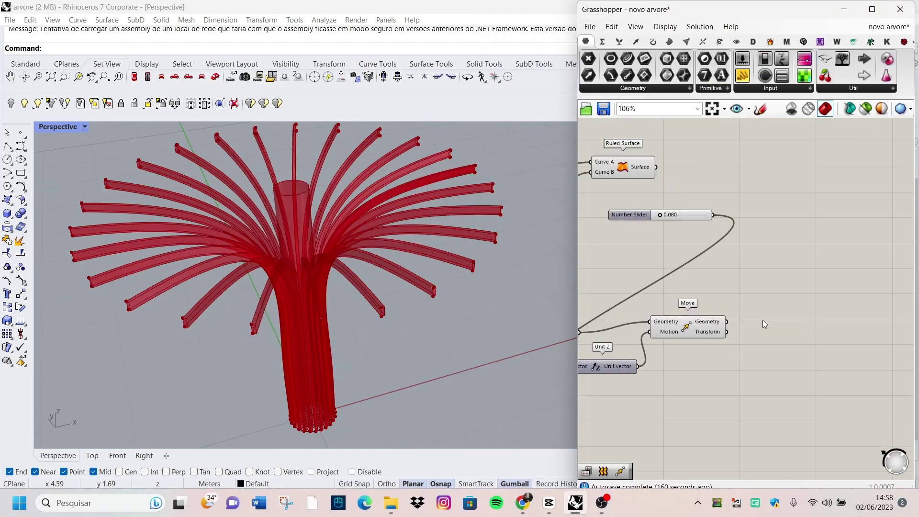
Step: Add another Interpolate with flattened Vertices fed by Move's Geometry
double_click(766, 316)
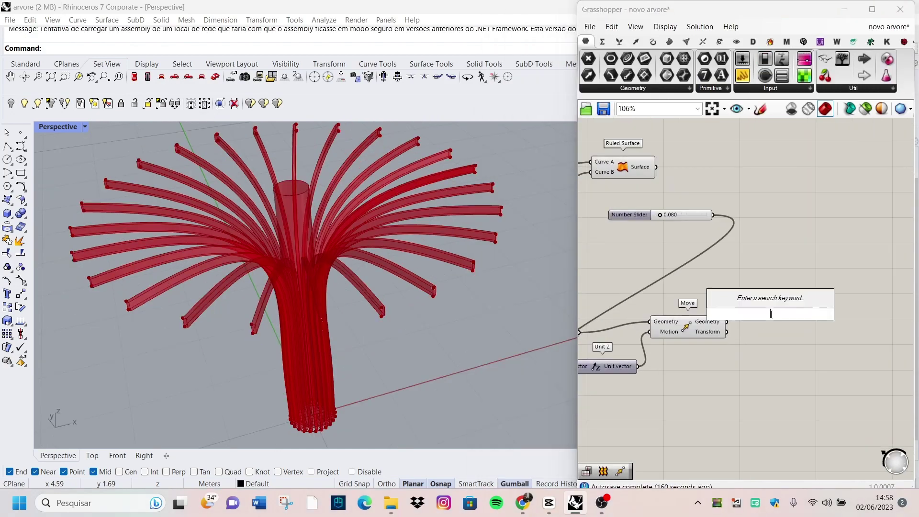
text(interp)
key(Return)
scroll(768, 240, up, 4)
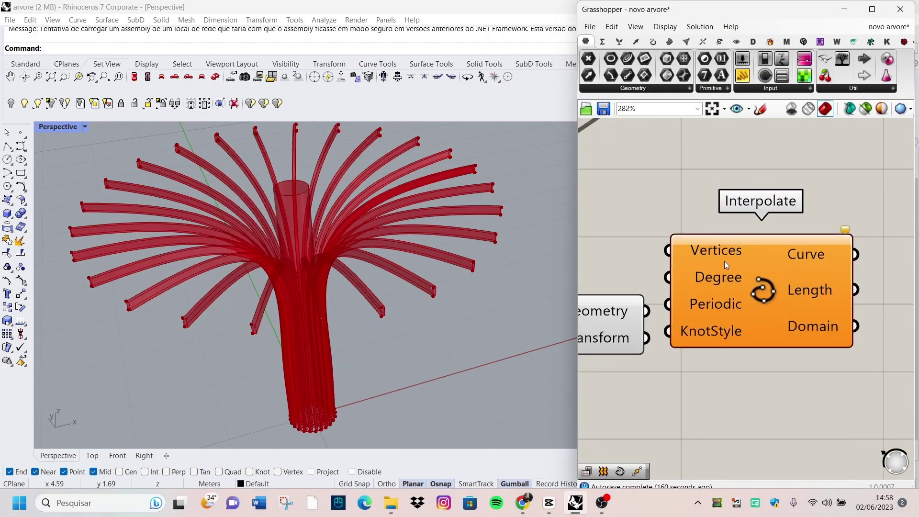
right_click(714, 251)
click(742, 339)
drag(719, 284, 777, 296)
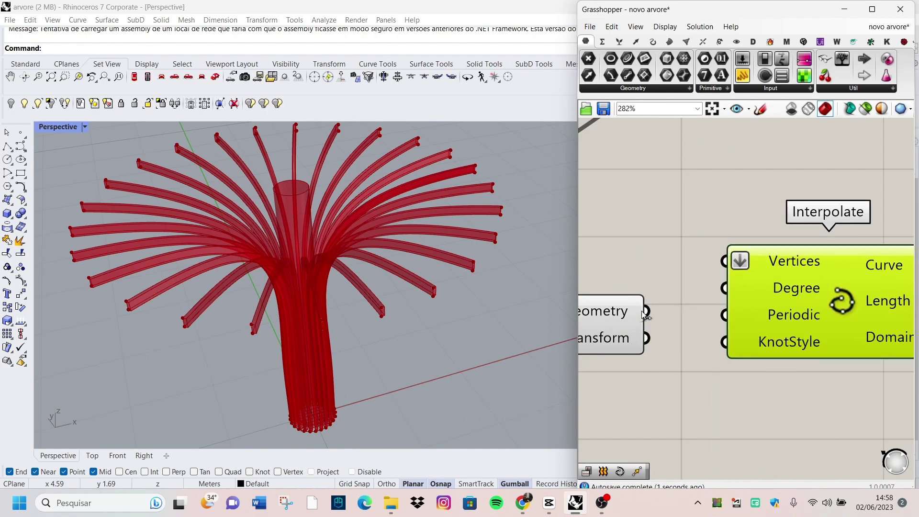
right_drag(349, 228, 536, 280)
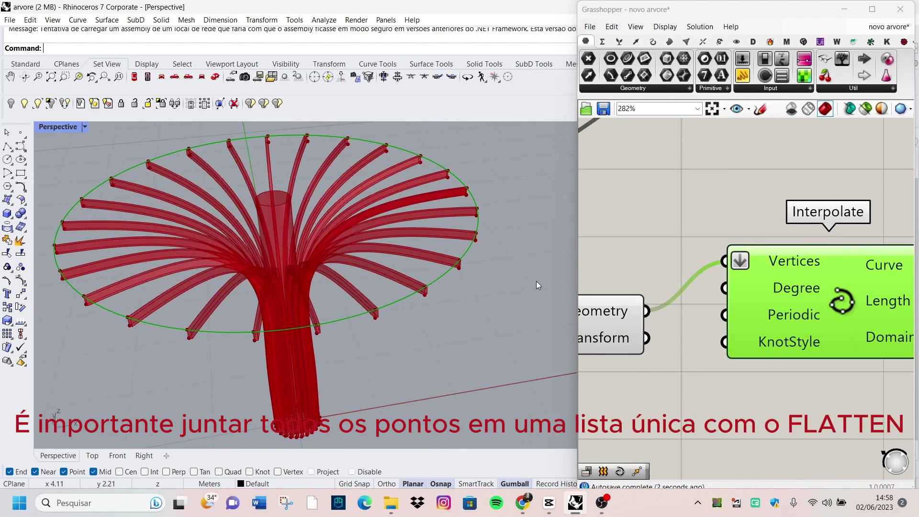
scroll(725, 287, down, 5)
scroll(724, 286, up, 3)
Step: Add an Area component reading the interpolated rim curve
double_click(731, 318)
text(area)
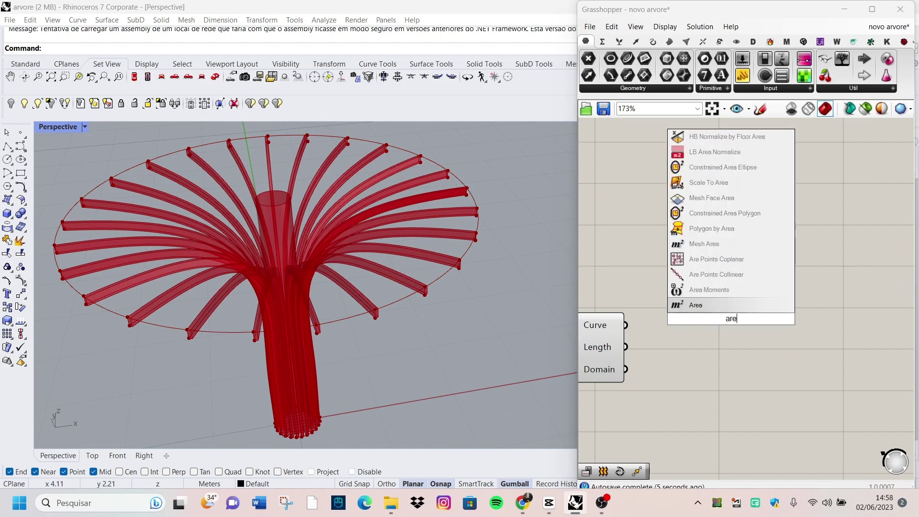
key(Return)
scroll(714, 307, up, 1)
drag(766, 304, 776, 278)
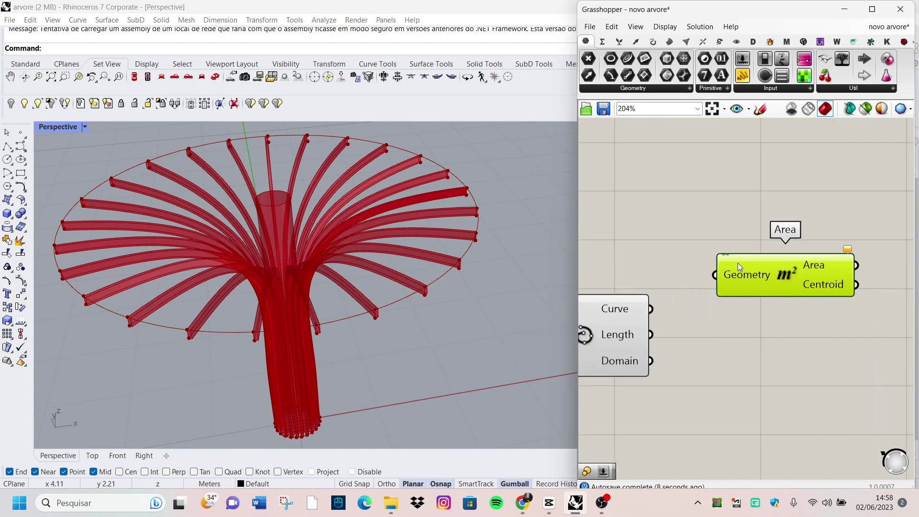
drag(715, 275, 651, 309)
drag(761, 286, 766, 269)
scroll(823, 258, down, 2)
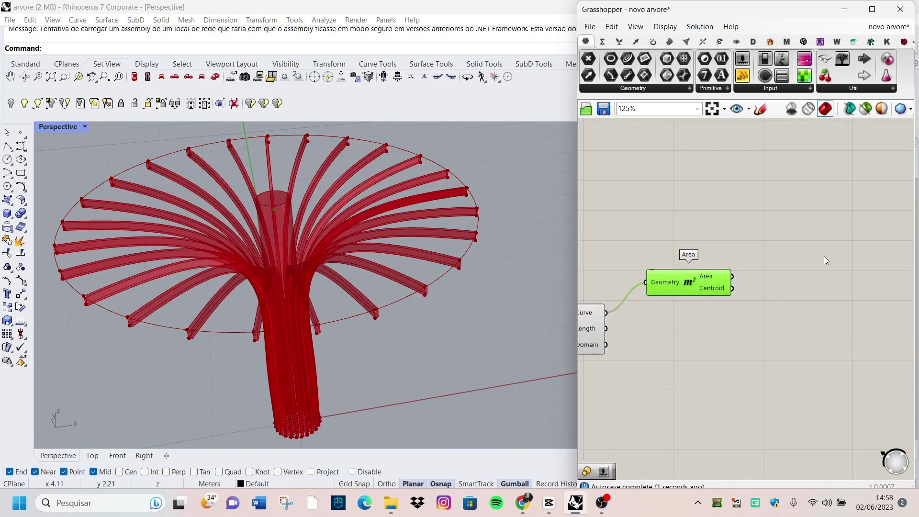
scroll(824, 257, up, 1)
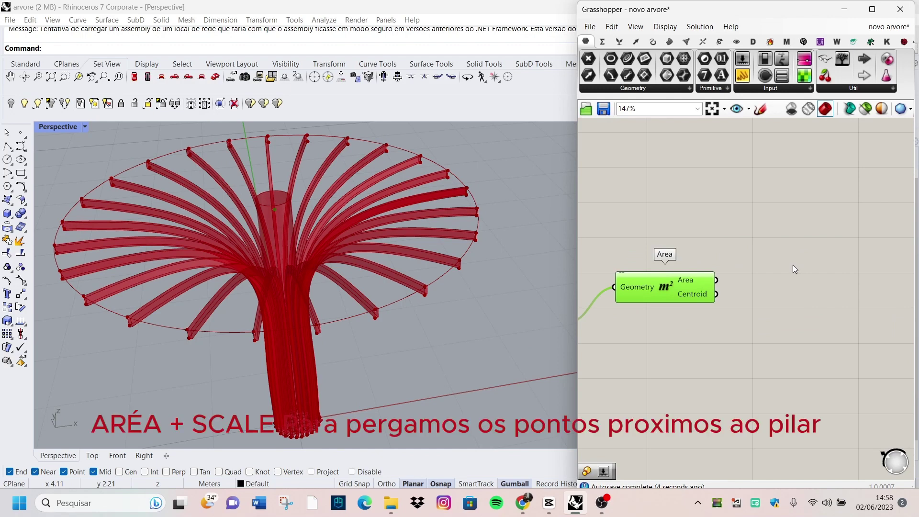
Step: Add a Scale component and connect the 0.084 slider to its Factor
double_click(793, 265)
text(scale)
click(777, 215)
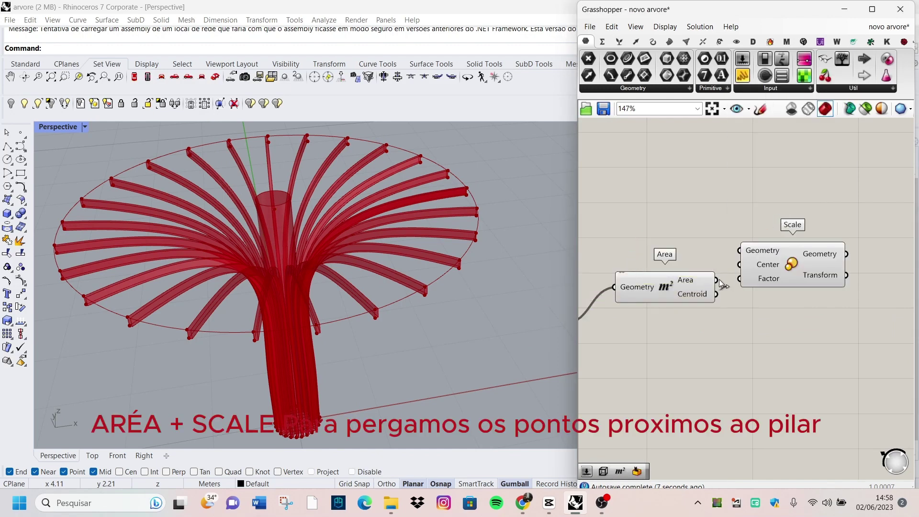
click(766, 268)
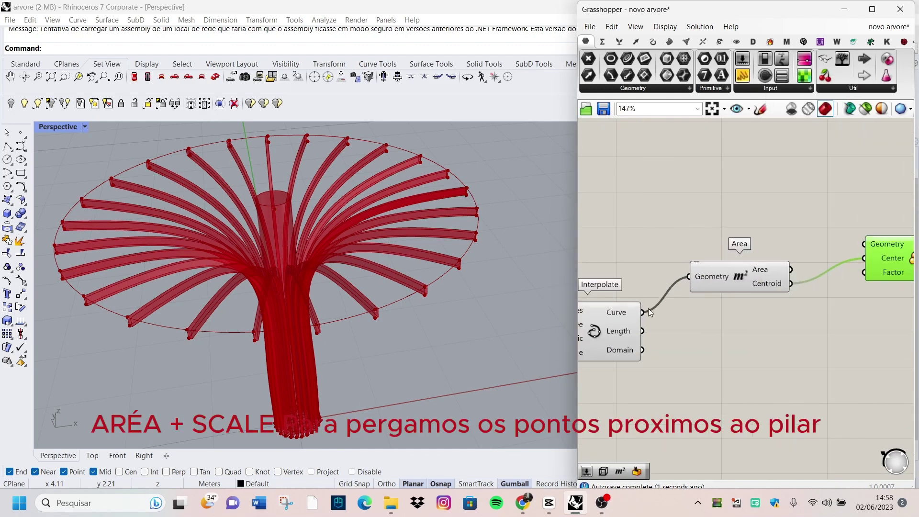
scroll(648, 308, down, 1)
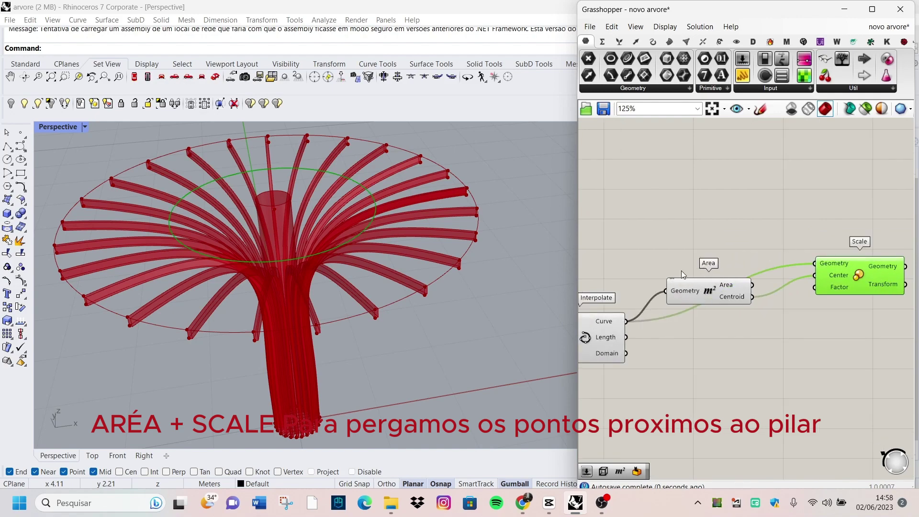
right_drag(757, 267, 807, 255)
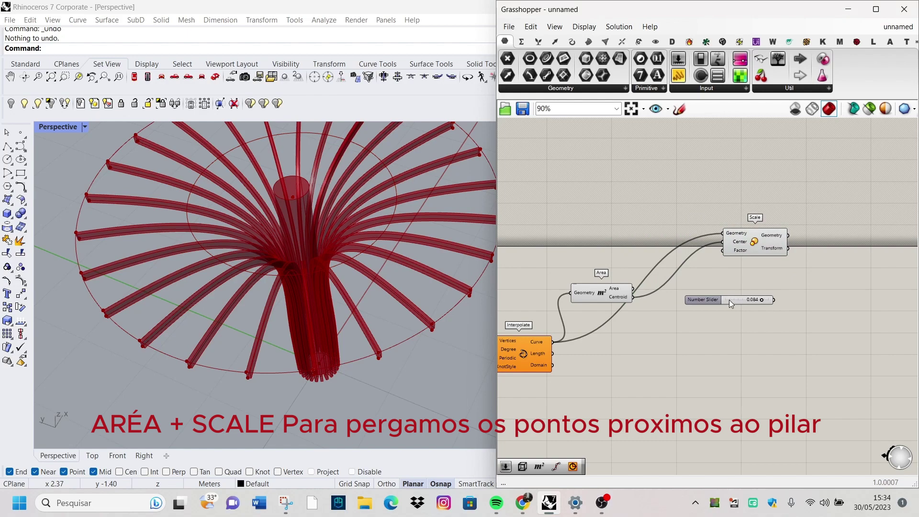
scroll(798, 290, up, 3)
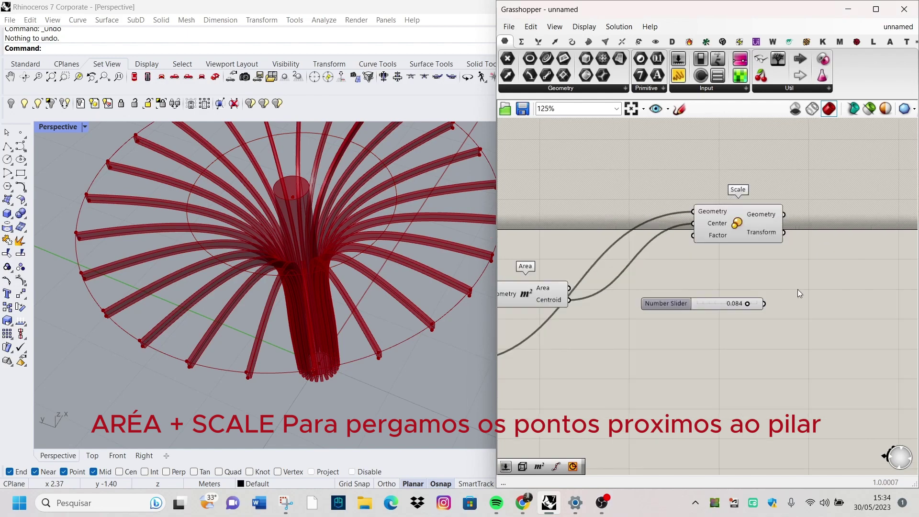
drag(703, 247, 675, 226)
scroll(254, 213, up, 3)
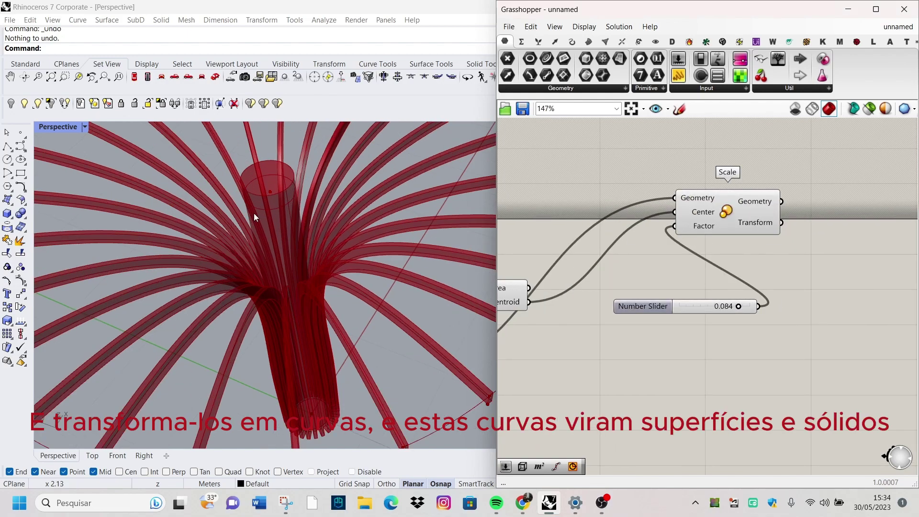
scroll(645, 309, down, 2)
scroll(765, 292, down, 2)
Step: Add Divide Curve fed by the scaled curve and the count slider
double_click(766, 287)
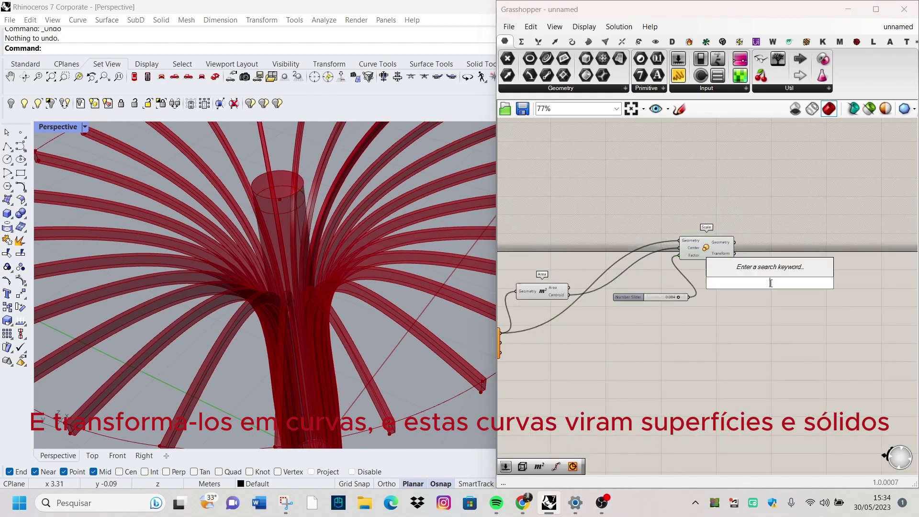
text(divide)
key(Return)
scroll(744, 248, up, 2)
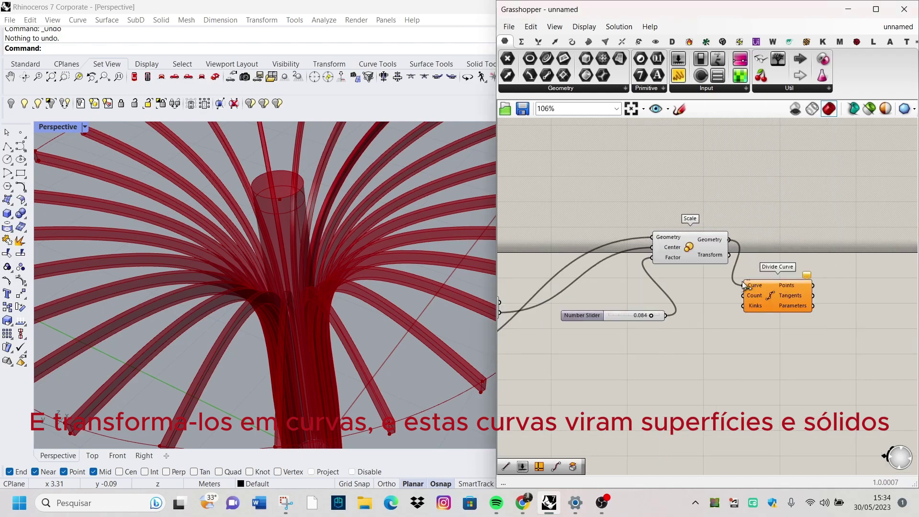
drag(744, 286, 743, 286)
scroll(598, 320, down, 1)
right_drag(512, 287, 598, 320)
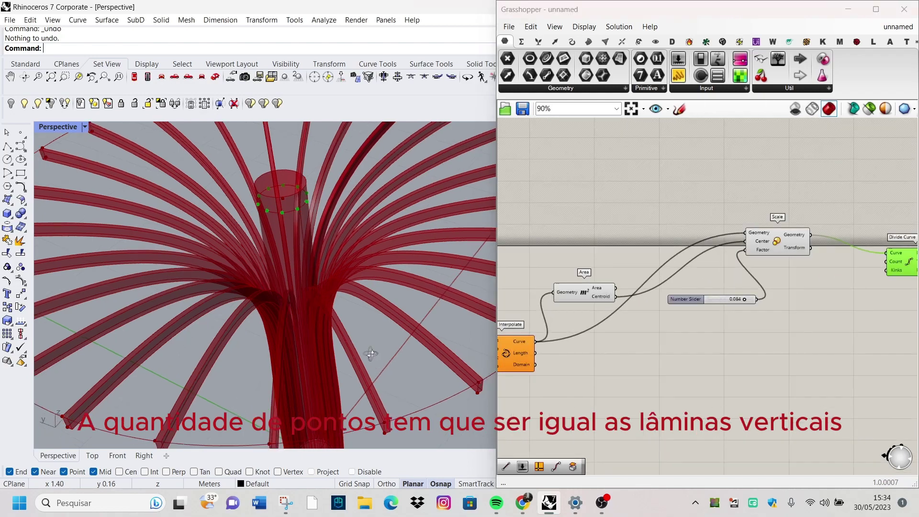
right_drag(371, 354, 378, 351)
scroll(559, 316, up, 1)
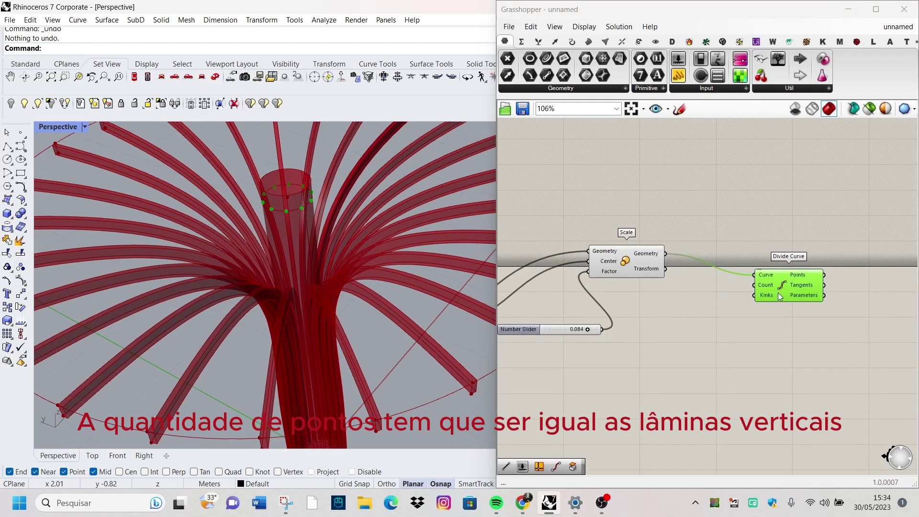
mouse_move(549, 352)
right_down()
mouse_move(596, 354)
mouse_move(359, 355)
right_up()
scroll(263, 288, down, 2)
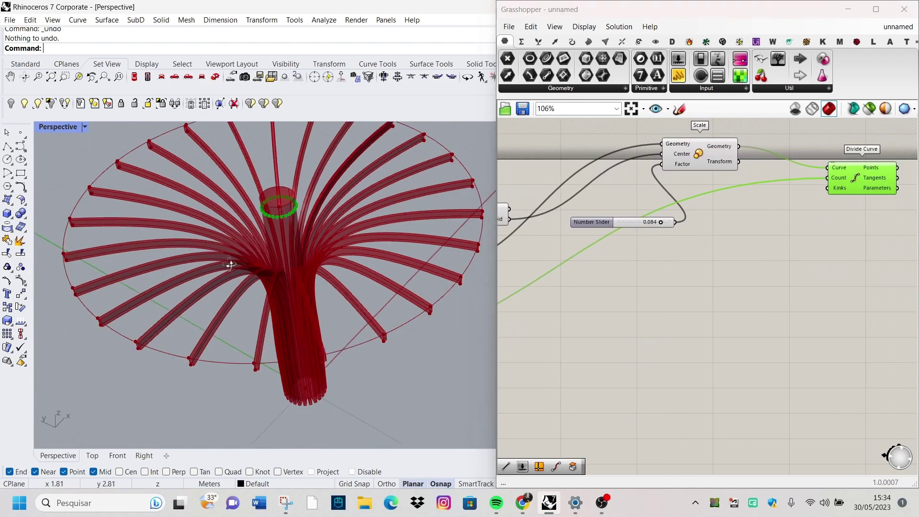
scroll(630, 281, down, 2)
Step: Add a Line component to the Grasshopper canvas
double_click(760, 240)
text(line)
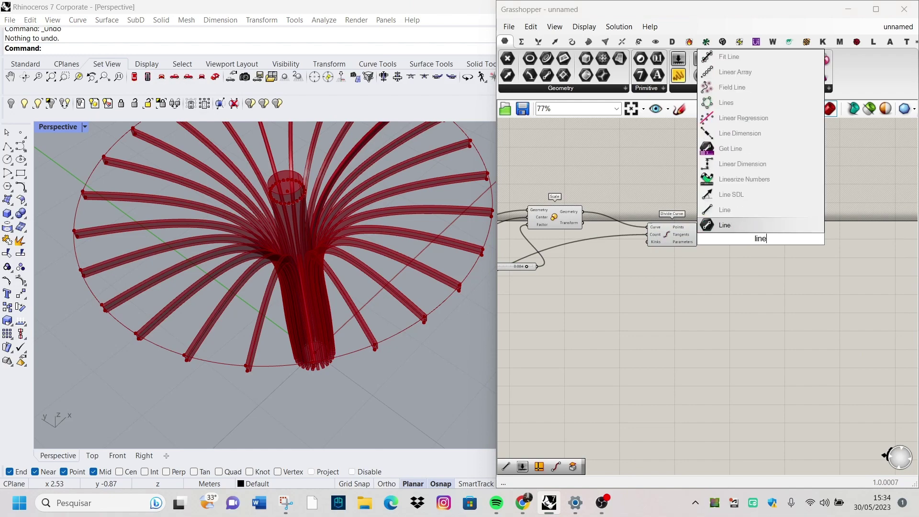
click(736, 212)
scroll(686, 228, up, 3)
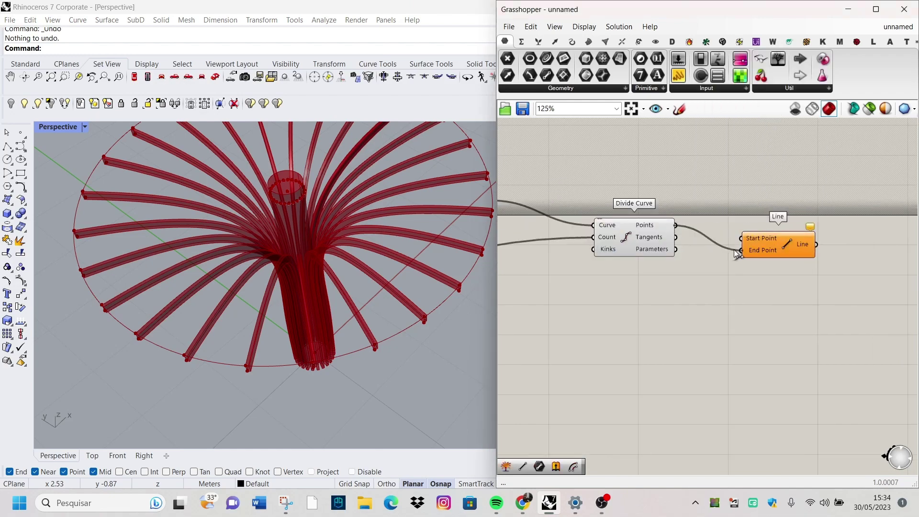
scroll(759, 260, down, 3)
Step: Inspect the Interpolate curve and the Move component's point previews
right_drag(759, 260, 605, 319)
scroll(604, 320, up, 3)
click(634, 291)
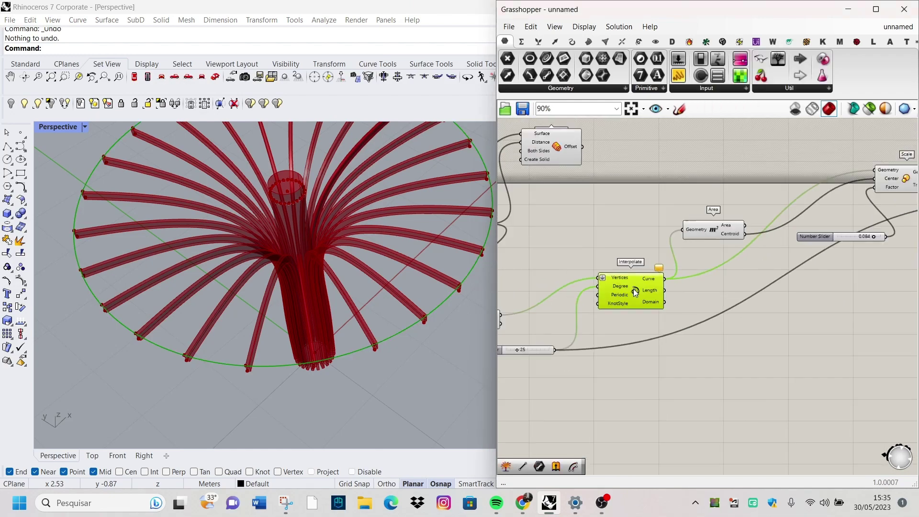
right_drag(662, 283, 736, 261)
click(552, 299)
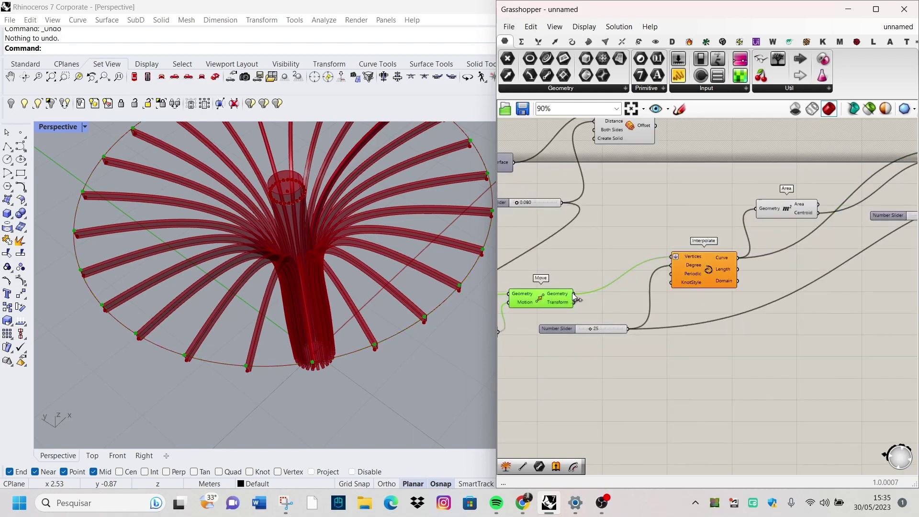
right_drag(576, 298, 806, 182)
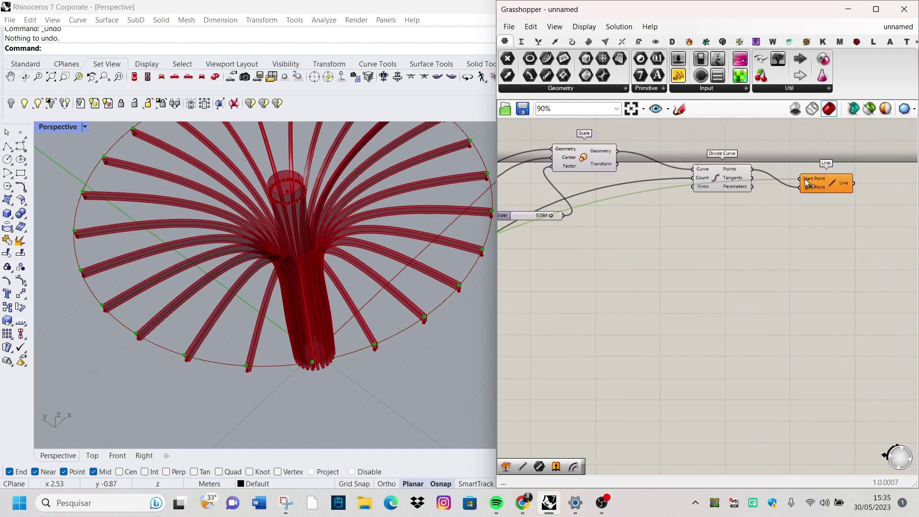
scroll(806, 182, up, 4)
Step: Flatten the Line component's Start Point and End Point inputs into single lists
right_click(727, 207)
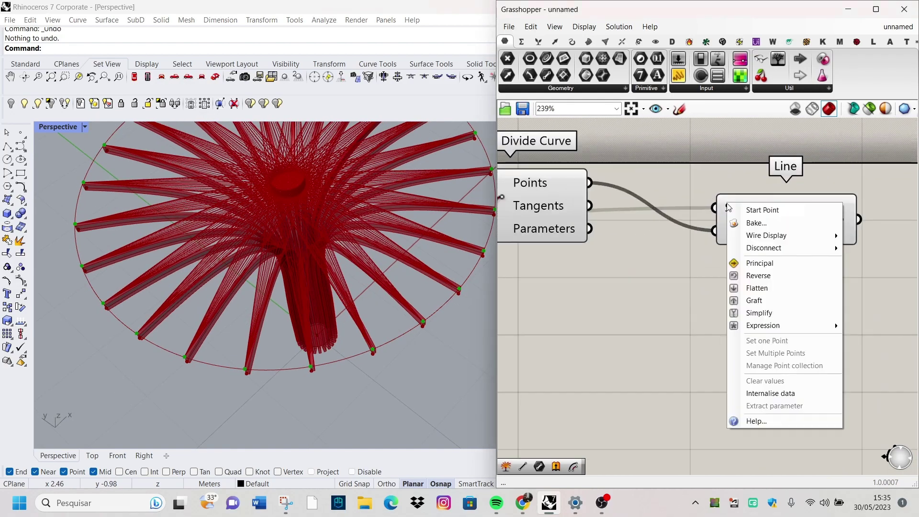
click(758, 287)
right_click(744, 230)
click(771, 310)
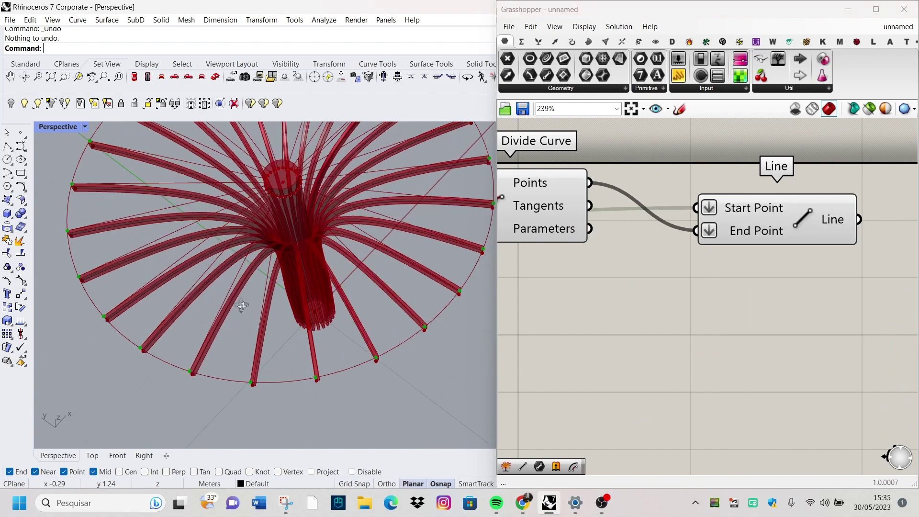
scroll(260, 265, up, 3)
right_drag(260, 265, 236, 256)
scroll(584, 269, down, 2)
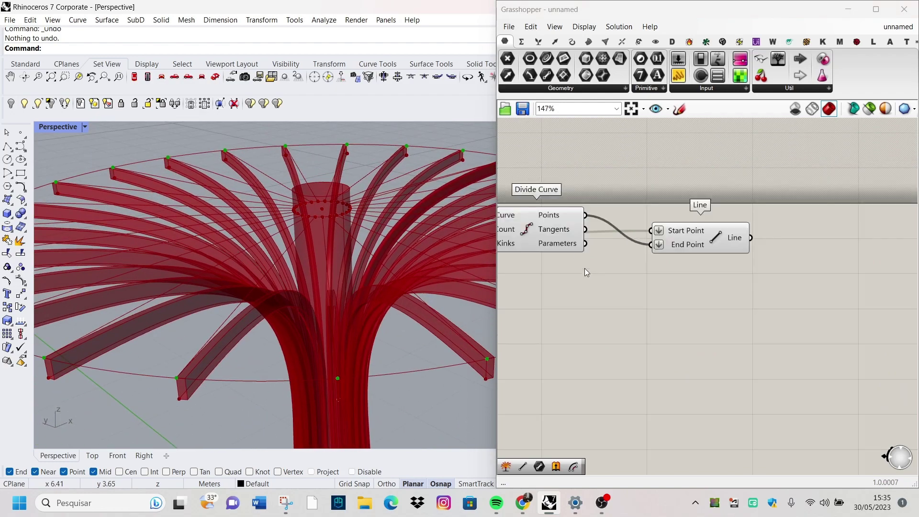
Step: Add an Offset Curve component fed by the brace lines
double_click(709, 248)
text(of)
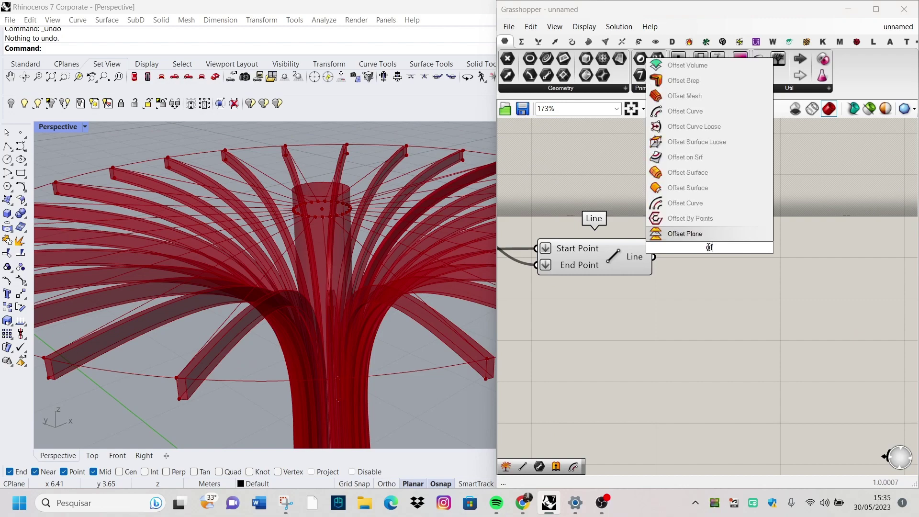
click(687, 116)
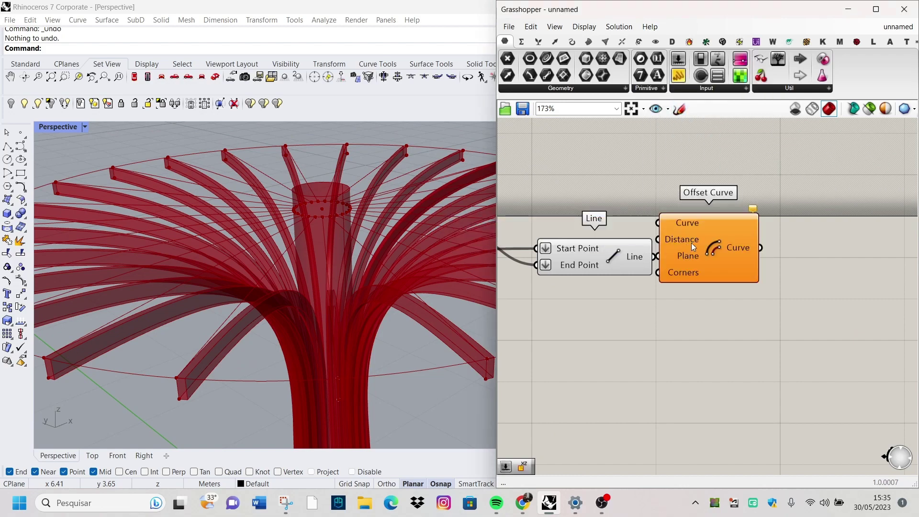
drag(691, 243, 739, 260)
drag(653, 257, 706, 239)
Step: Create a 0.03 number slider for the offset distance
double_click(639, 354)
text(0.03)
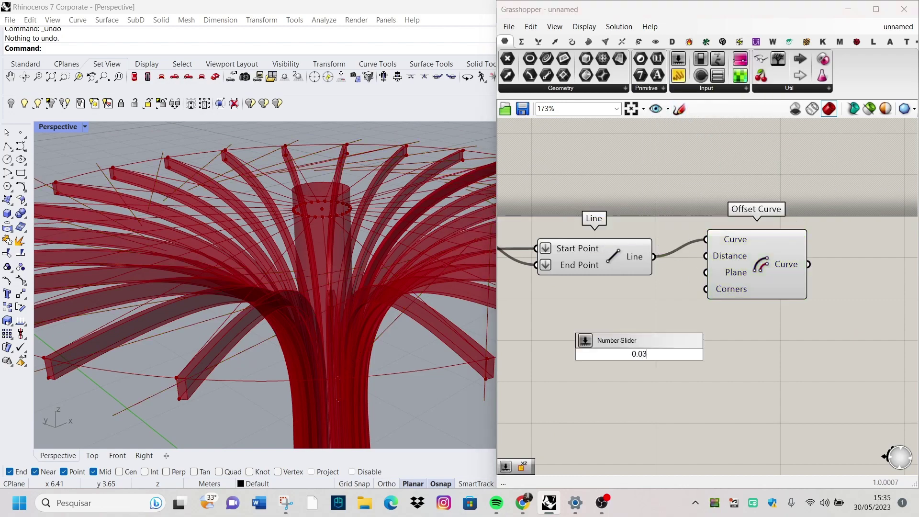
key(Return)
mouse_move(249, 311)
right_down()
mouse_move(324, 268)
mouse_move(311, 287)
right_up()
scroll(782, 288, down, 2)
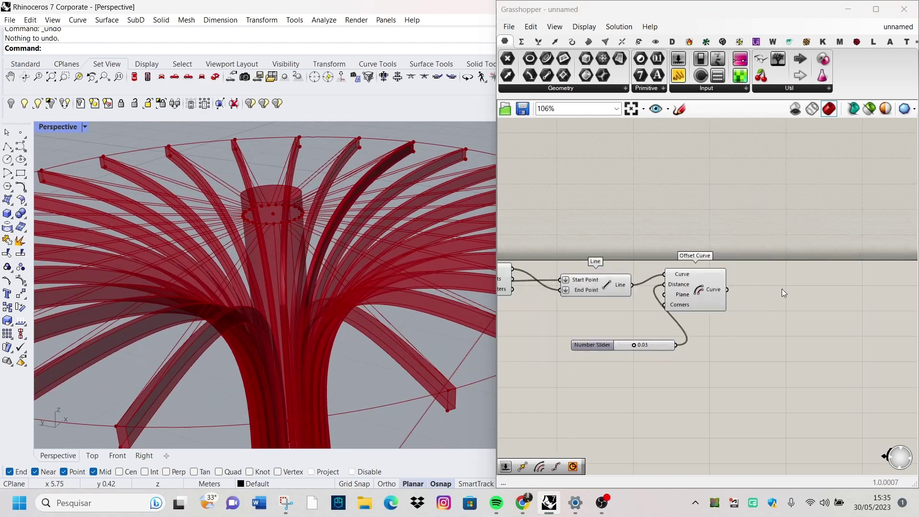
Step: Add a Ruled Surface component with the lines wired into Curve A
double_click(799, 273)
text(rule)
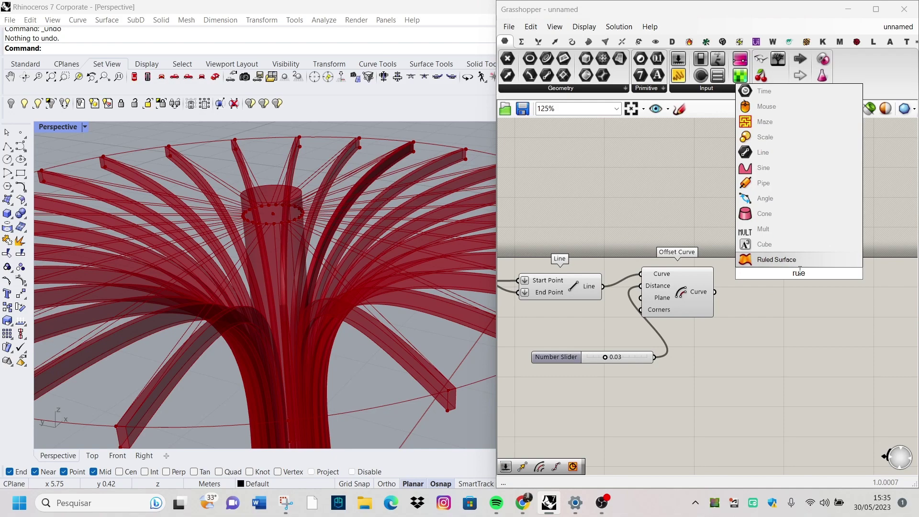
key(Return)
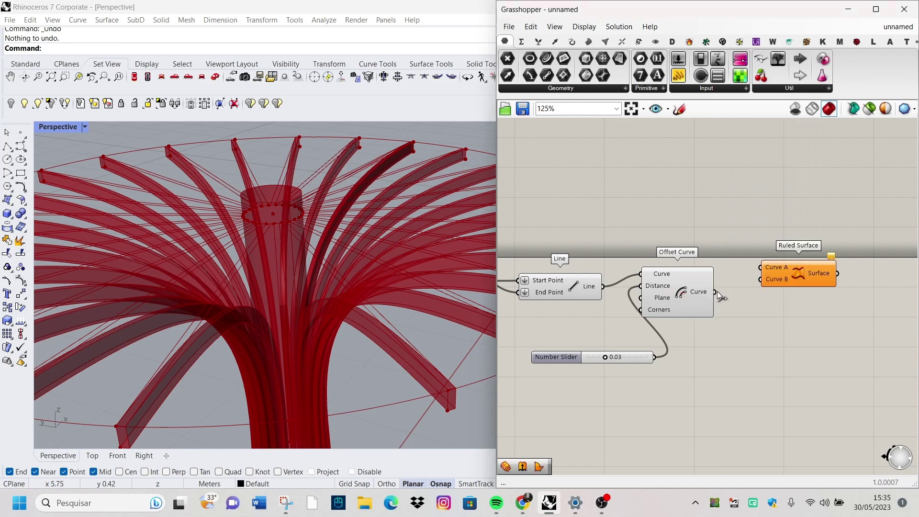
scroll(765, 282, down, 3)
click(602, 277)
click(703, 287)
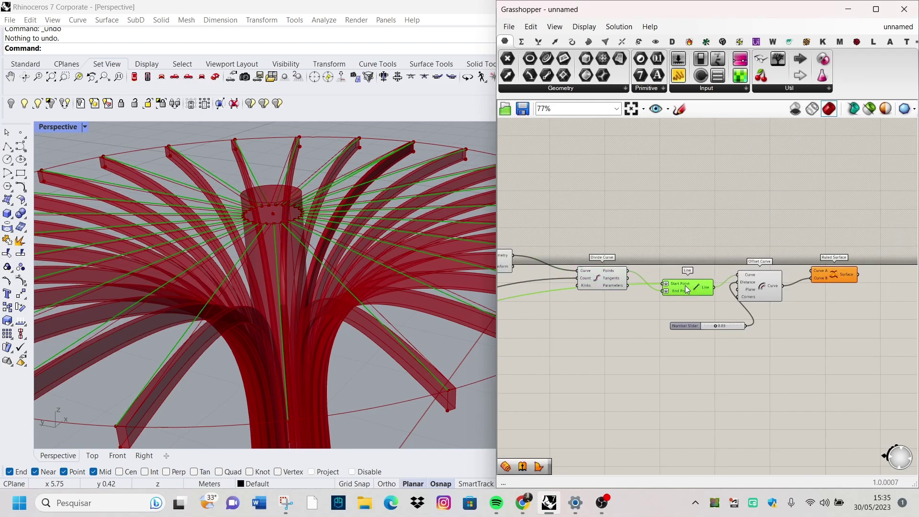
drag(809, 267, 812, 271)
Step: Flatten the Ruled Surface's Curve A and Curve B inputs
scroll(838, 280, up, 2)
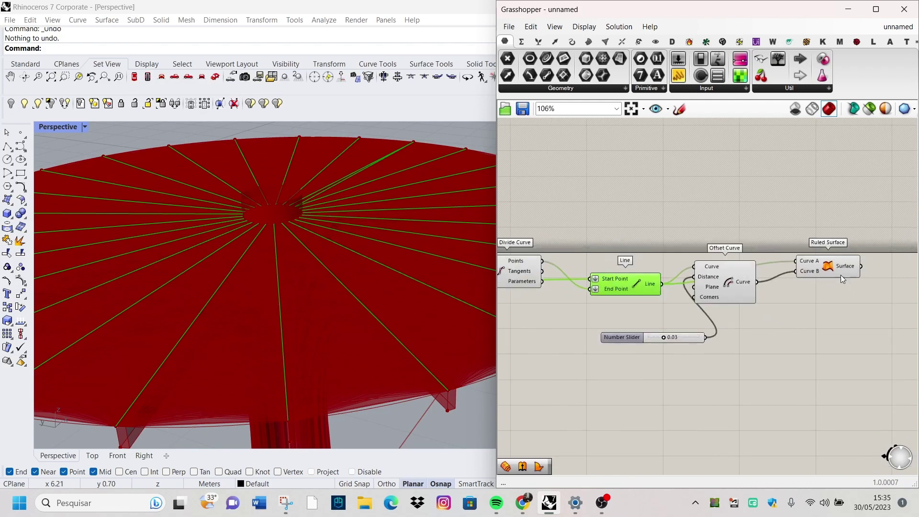
scroll(837, 280, up, 3)
right_click(775, 246)
click(804, 332)
right_click(777, 262)
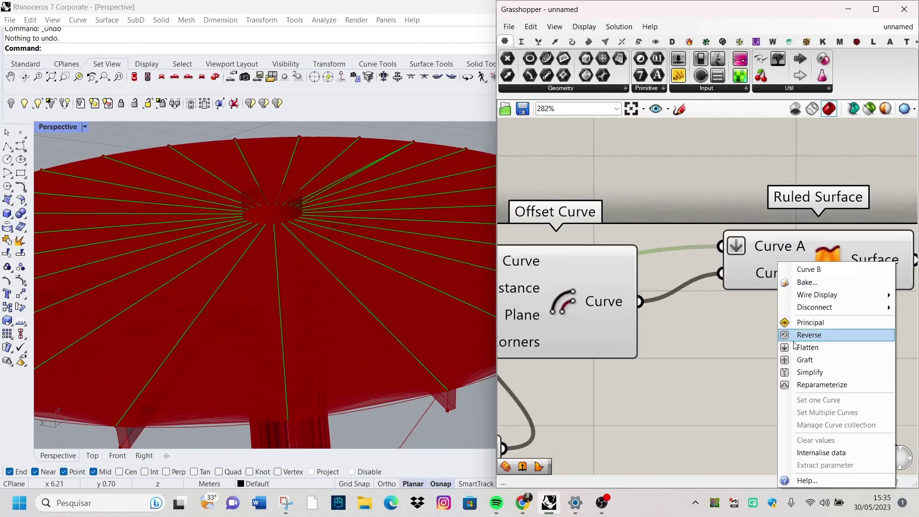
click(805, 346)
scroll(335, 317, down, 5)
scroll(797, 274, down, 3)
scroll(797, 274, down, 3)
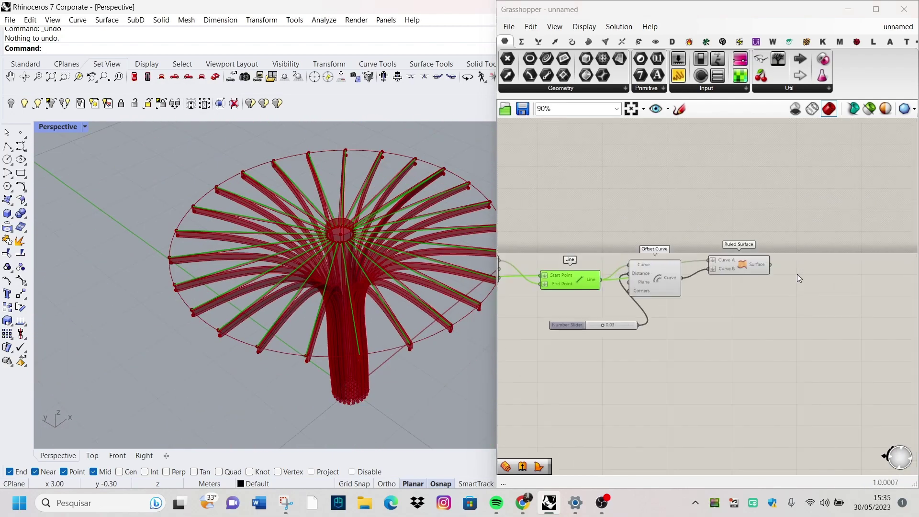
double_click(831, 252)
Step: Add an Extrude component with a Unit Z vector wired into its Direction
text(extr)
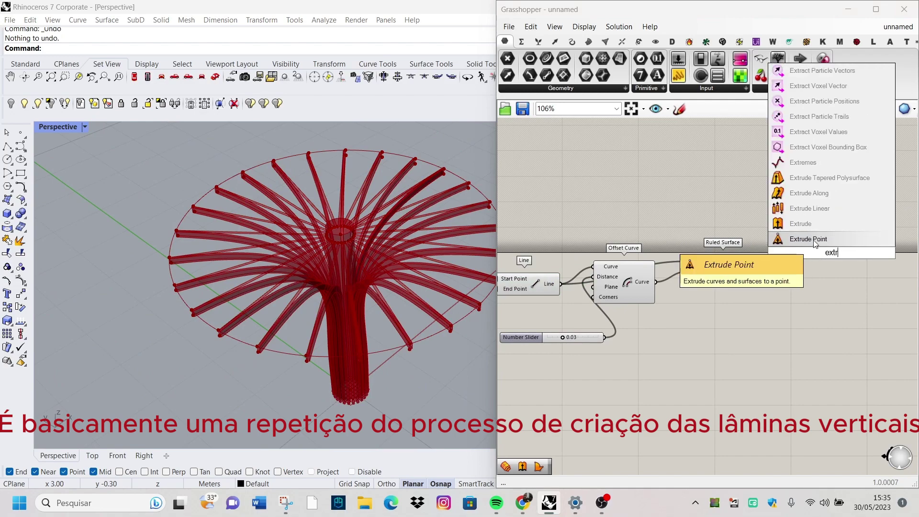
click(801, 177)
scroll(754, 261, up, 3)
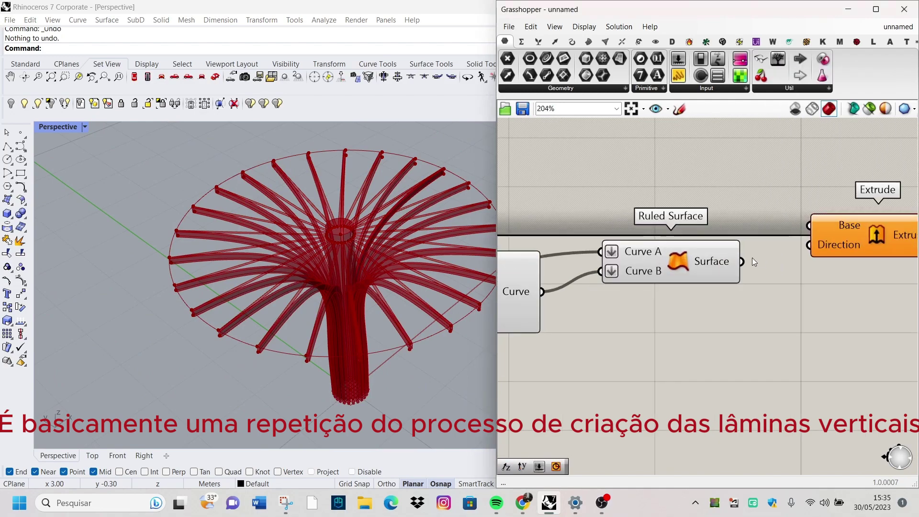
double_click(764, 334)
text(unit)
click(790, 343)
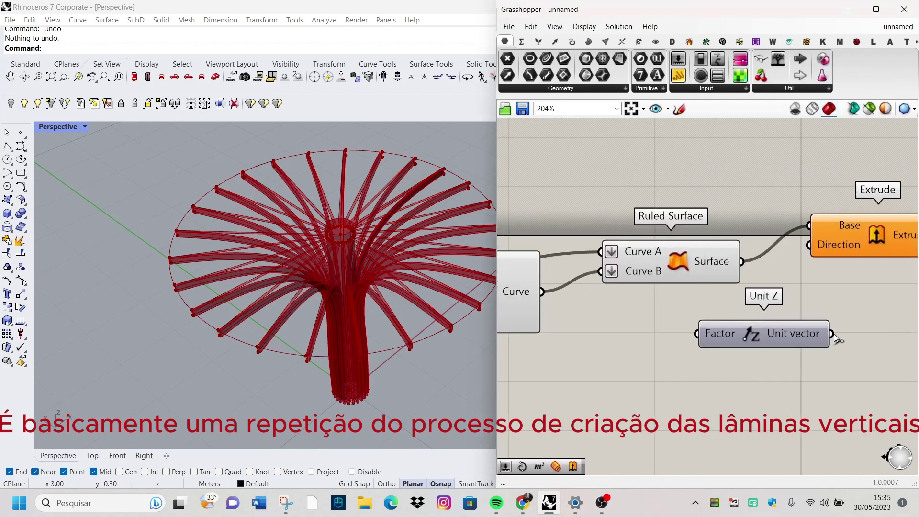
scroll(753, 282, down, 1)
drag(769, 332, 750, 256)
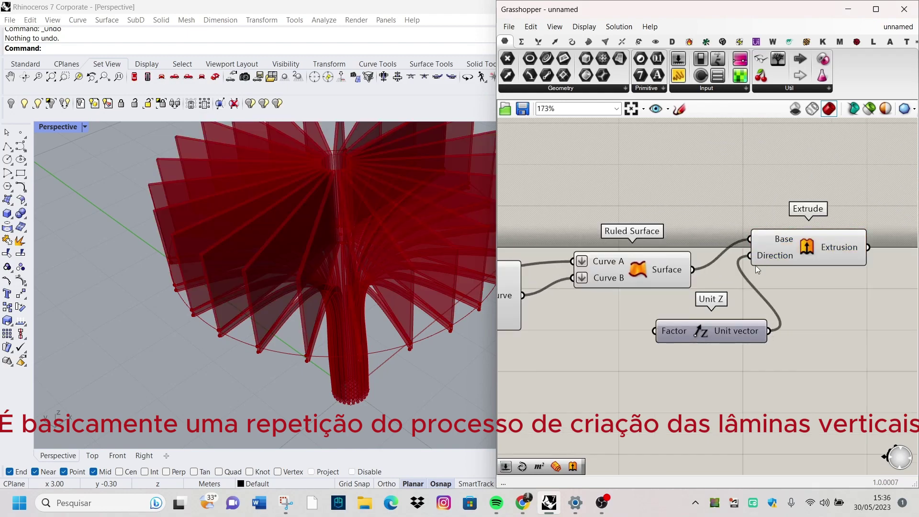
Step: Feed the Unit Z vector a 0.08 number slider for the rib height
scroll(574, 440, up, 1)
double_click(631, 420)
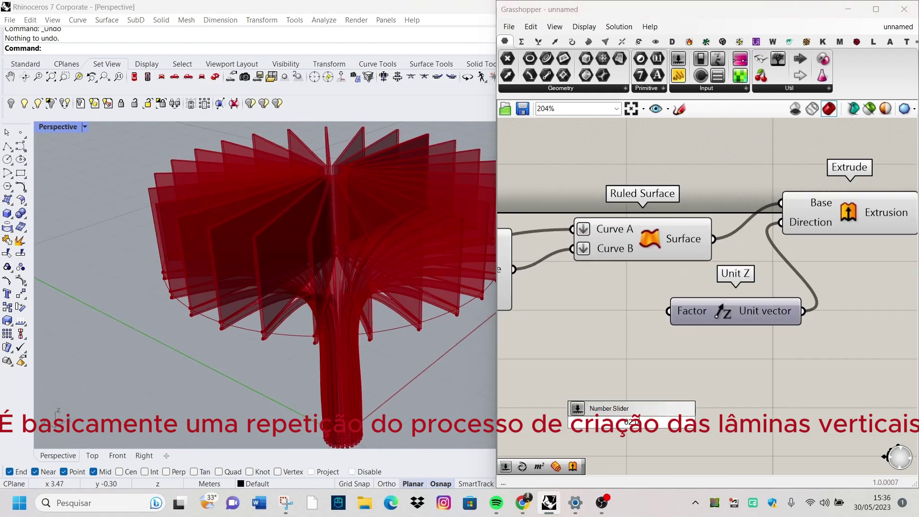
text(.08)
key(Return)
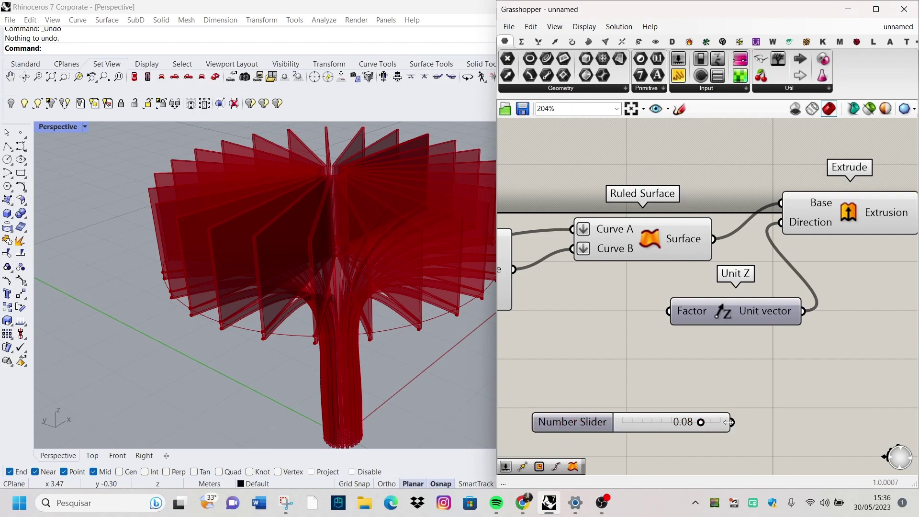
mouse_move(367, 291)
right_down()
mouse_move(311, 259)
mouse_move(307, 156)
mouse_move(262, 279)
right_up()
scroll(311, 259, up, 3)
scroll(826, 214, down, 4)
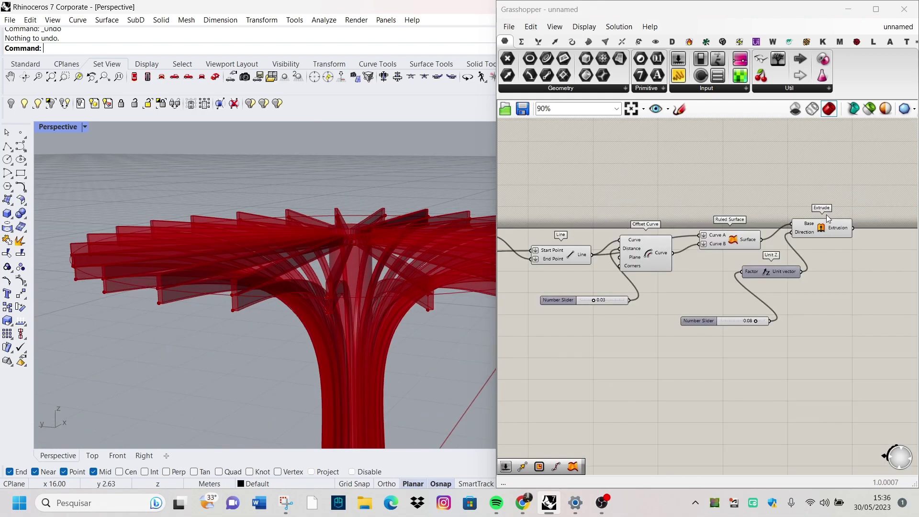
click(882, 215)
scroll(863, 288, down, 10)
drag(861, 308, 765, 226)
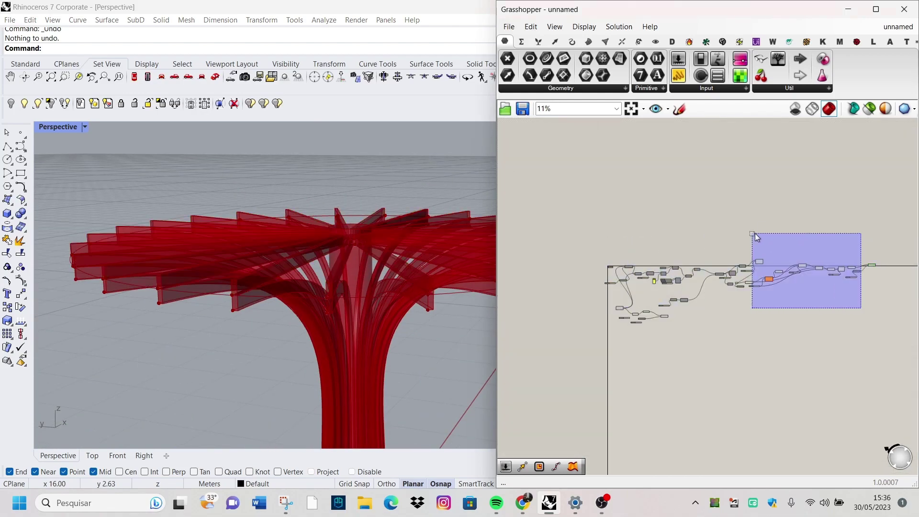
right_click(805, 218)
click(832, 316)
scroll(854, 204, up, 1)
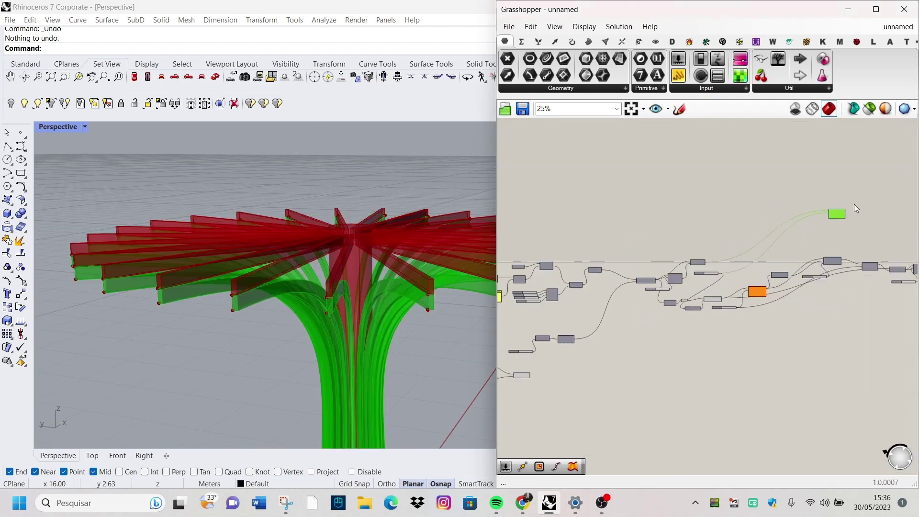
scroll(774, 212, up, 2)
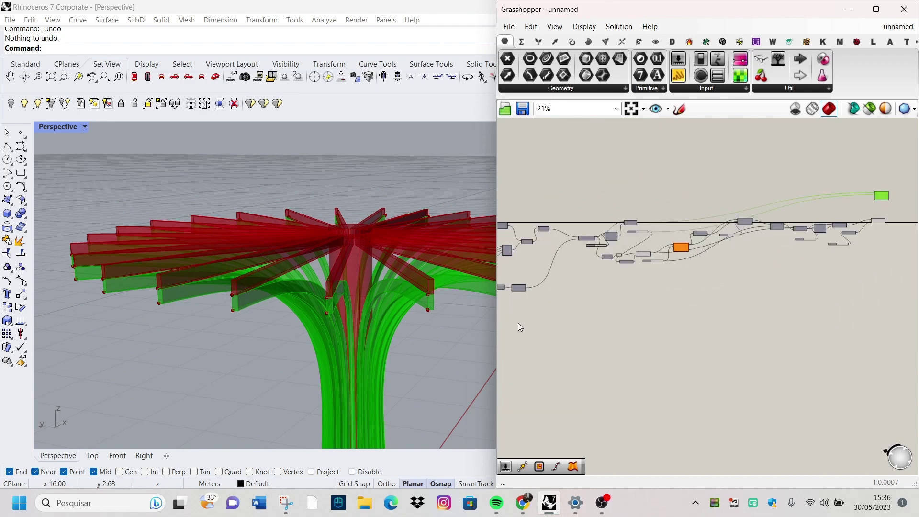
scroll(585, 348, down, 2)
scroll(527, 317, up, 1)
mouse_move(527, 317)
mouse_down()
mouse_move(759, 294)
mouse_move(726, 297)
mouse_up()
scroll(842, 266, up, 2)
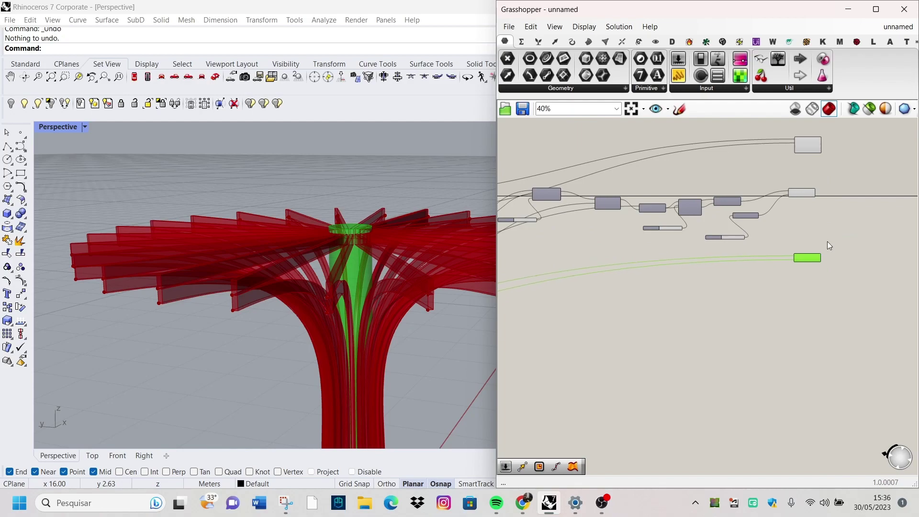
scroll(829, 245, down, 4)
drag(774, 320, 551, 158)
right_click(652, 179)
click(670, 191)
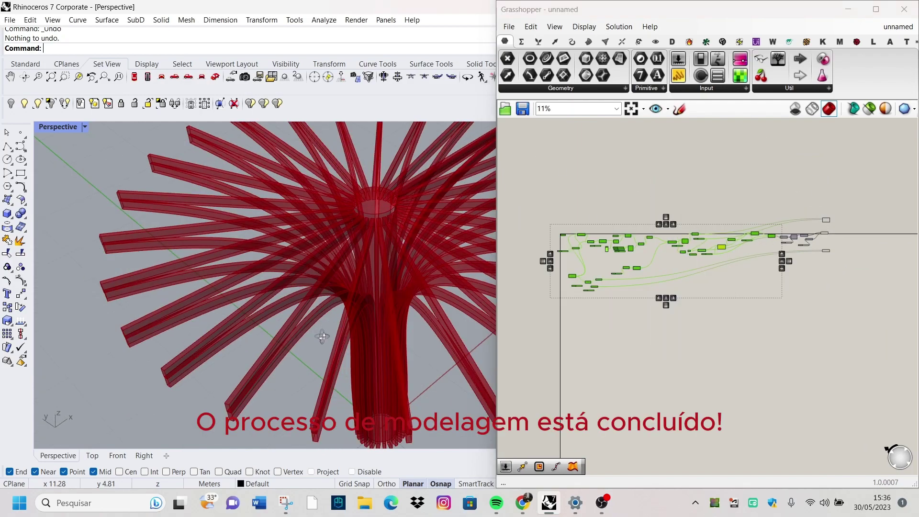
right_drag(322, 337, 260, 158)
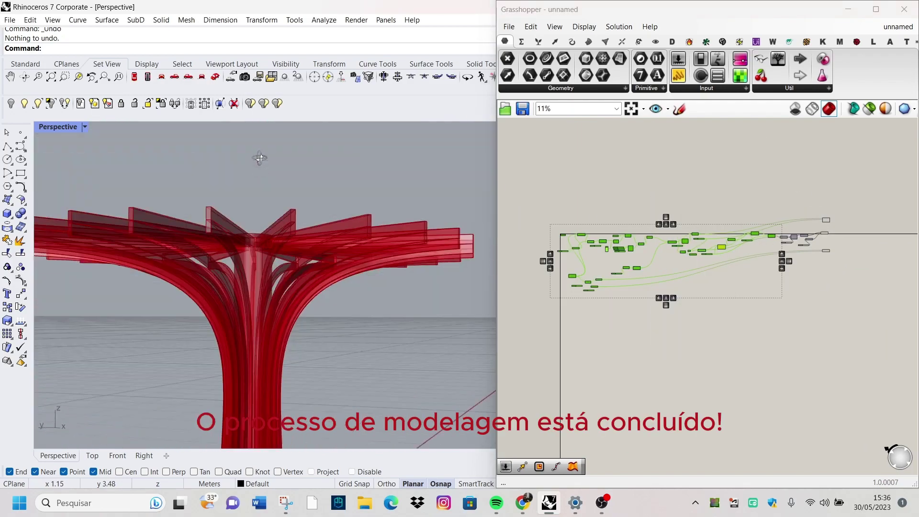
scroll(259, 158, down, 3)
scroll(255, 199, up, 6)
scroll(742, 222, up, 2)
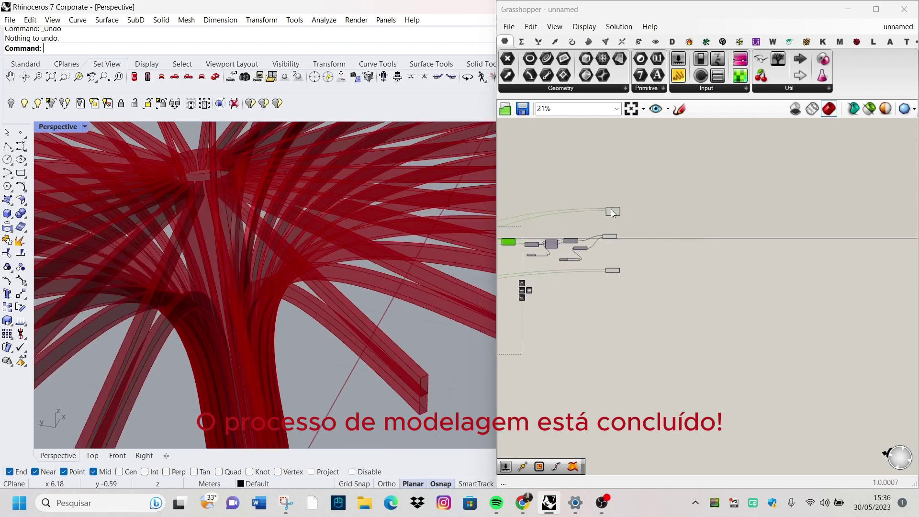
scroll(613, 211, up, 3)
Step: Bake the Offset Surface component's output into Rhino
scroll(622, 214, up, 2)
click(634, 217)
right_click(658, 223)
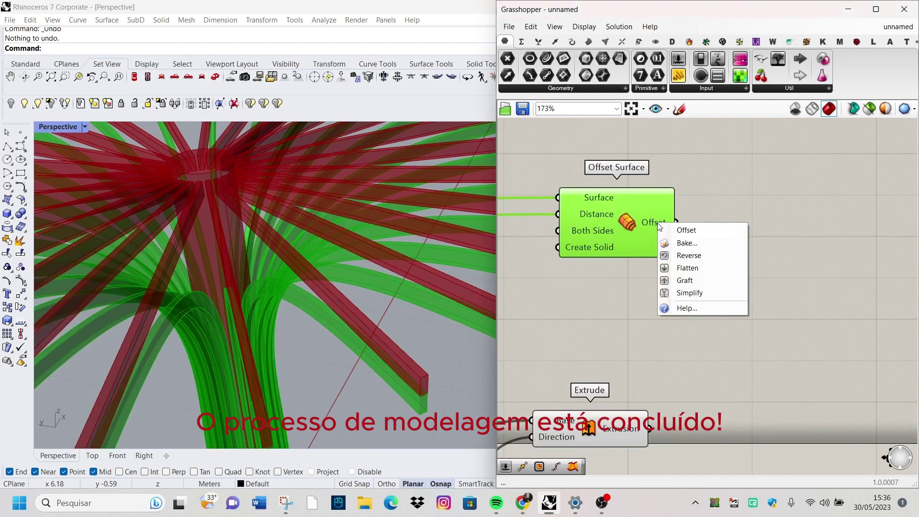
click(685, 243)
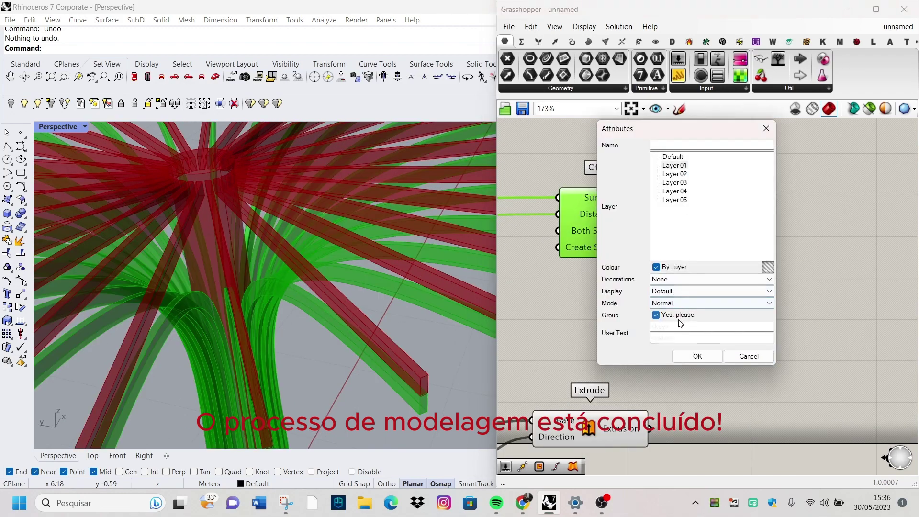
click(697, 356)
scroll(693, 343, down, 5)
scroll(717, 230, up, 4)
Step: Bake the extruded ribs from the Extrude component into Rhino
click(709, 245)
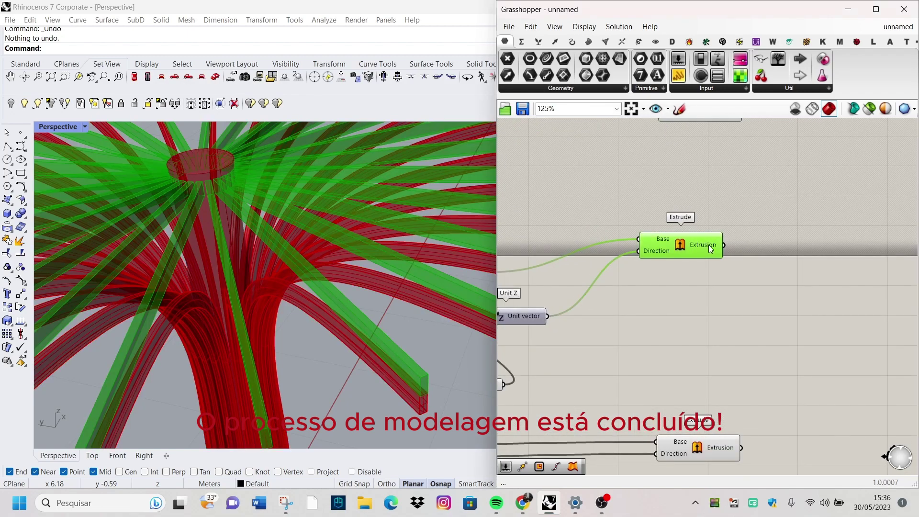
right_click(708, 245)
click(737, 266)
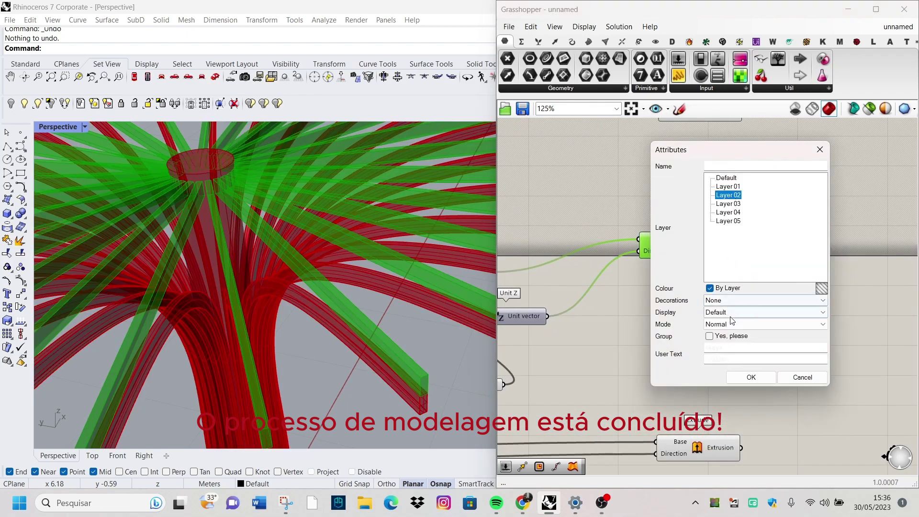
click(752, 377)
scroll(689, 321, down, 1)
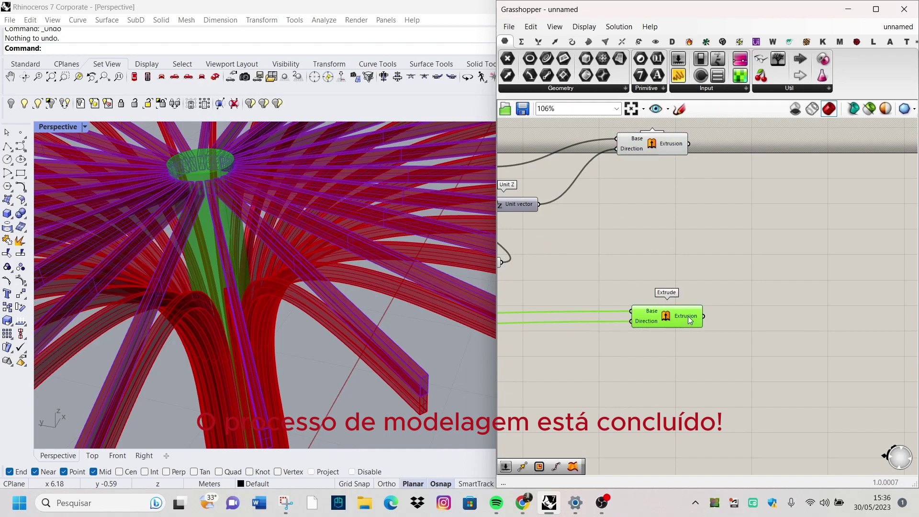
scroll(328, 278, down, 3)
scroll(328, 277, down, 3)
scroll(639, 337, up, 3)
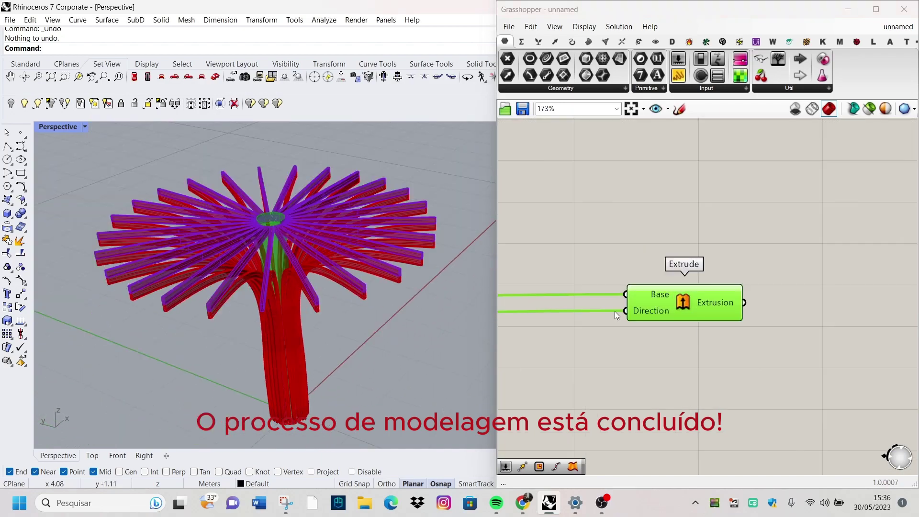
Step: Check the baked pillar and canopy beams in the model, then clear the selection
click(280, 254)
click(272, 226)
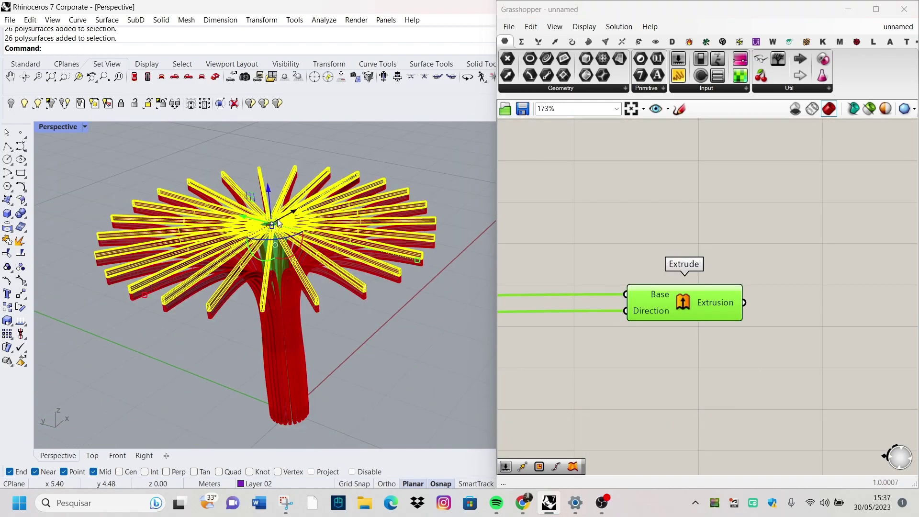
scroll(278, 257, up, 4)
scroll(277, 258, up, 2)
key(Escape)
scroll(686, 299, down, 3)
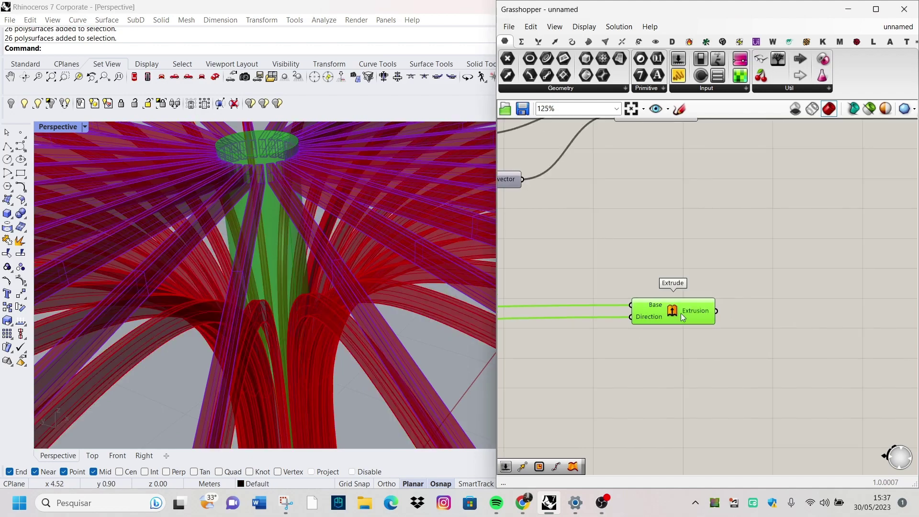
scroll(687, 299, down, 2)
scroll(278, 257, down, 5)
scroll(708, 306, up, 3)
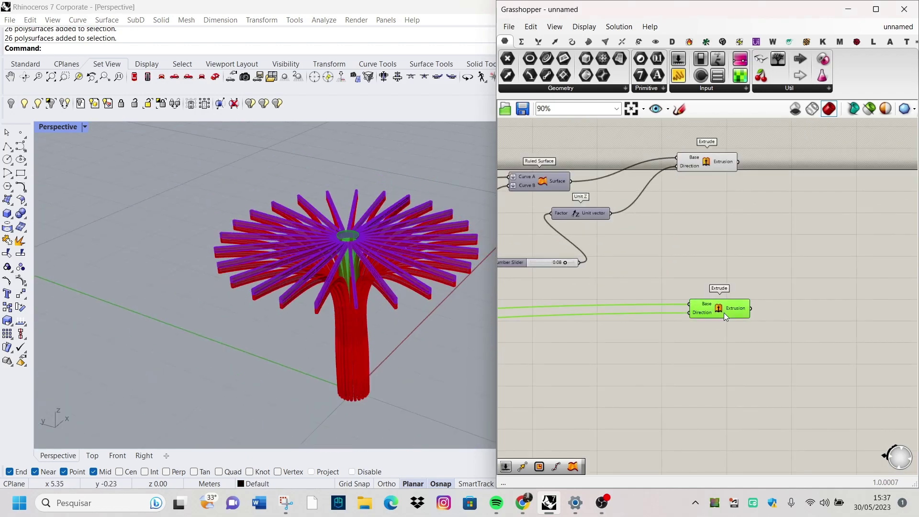
scroll(736, 312, up, 2)
Step: Bake the lower Extrude component's output onto Layer 03
right_click(743, 309)
click(756, 324)
click(766, 268)
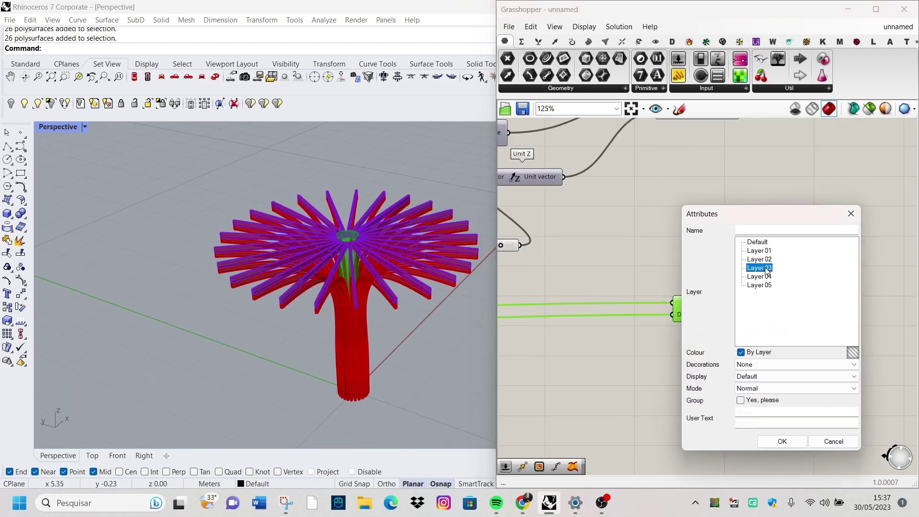
click(782, 440)
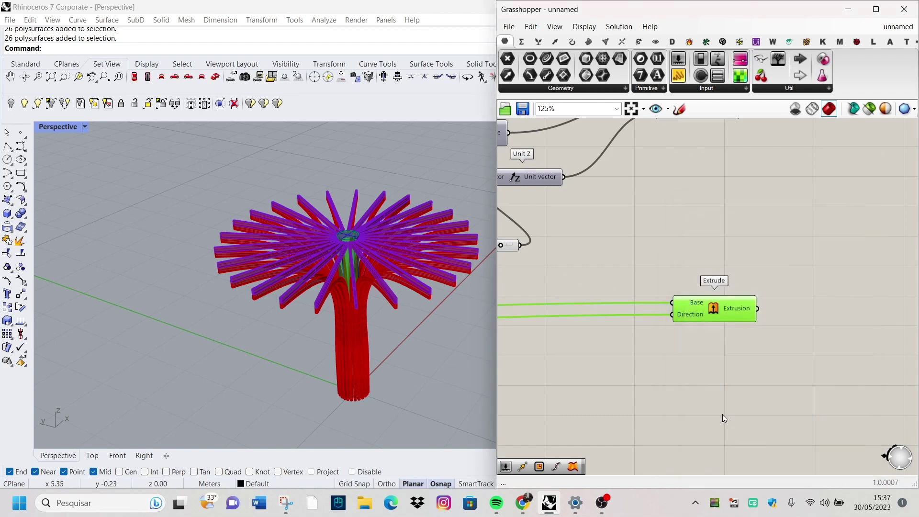
scroll(722, 419, down, 2)
mouse_move(379, 329)
right_down()
mouse_move(359, 225)
mouse_move(373, 306)
right_up()
scroll(785, 318, down, 3)
scroll(785, 319, down, 4)
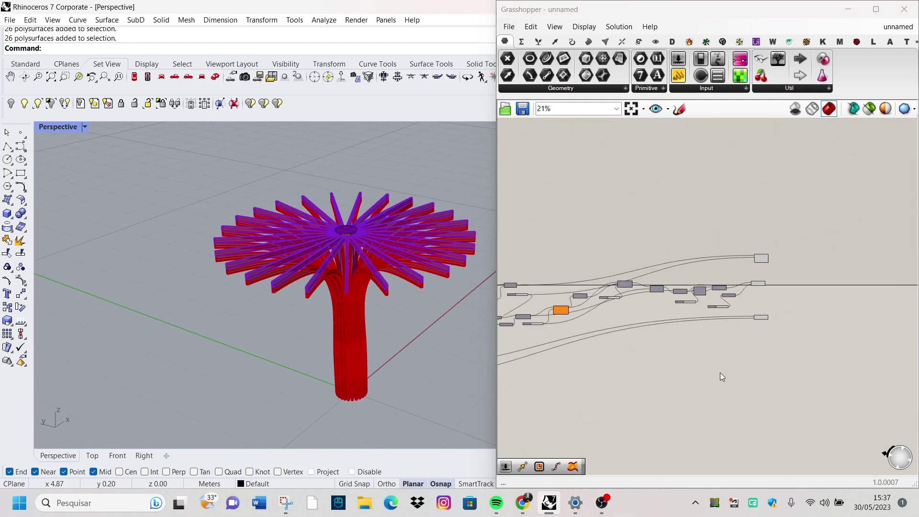
Step: Select all definition components and minimize the Grasshopper window
drag(707, 386, 554, 260)
right_click(599, 230)
click(644, 250)
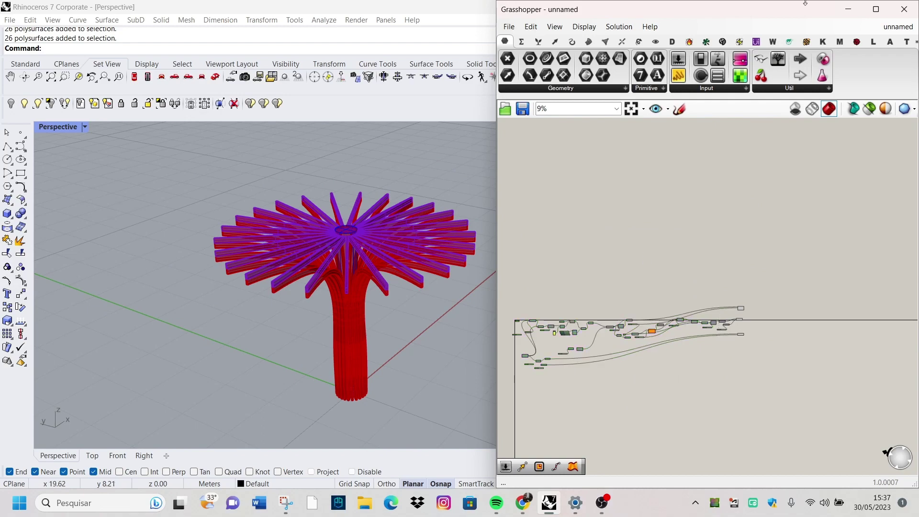
click(848, 9)
Step: Switch the Perspective viewport to Rendered display
click(85, 127)
click(115, 117)
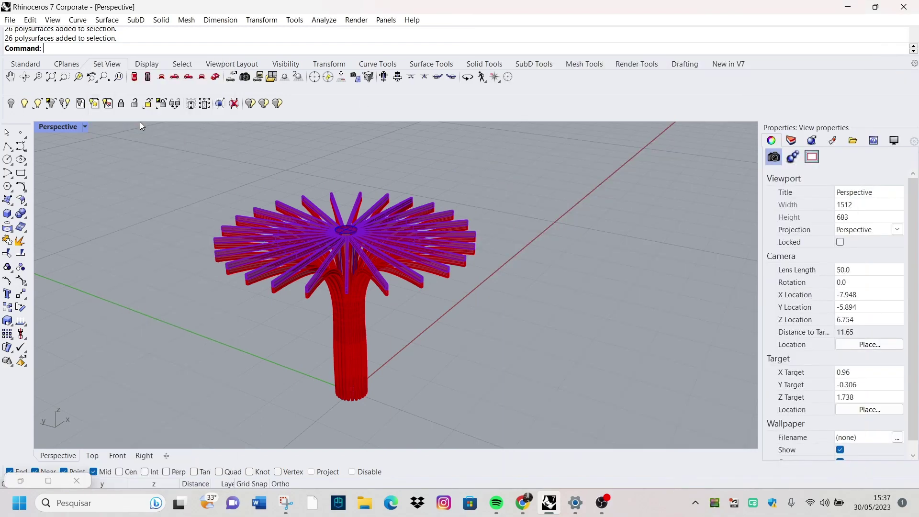
scroll(435, 330, up, 5)
scroll(421, 311, down, 5)
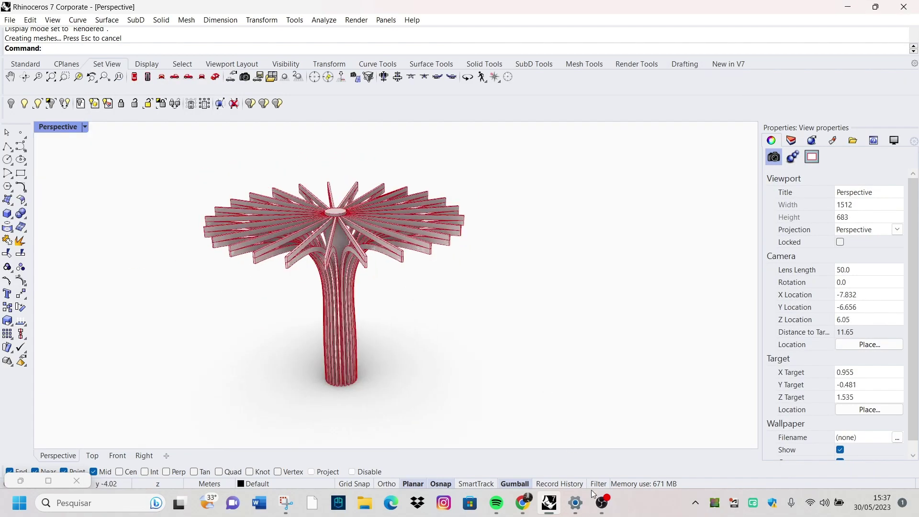
Step: Change Layer 01's material type to Custom
click(791, 140)
click(780, 198)
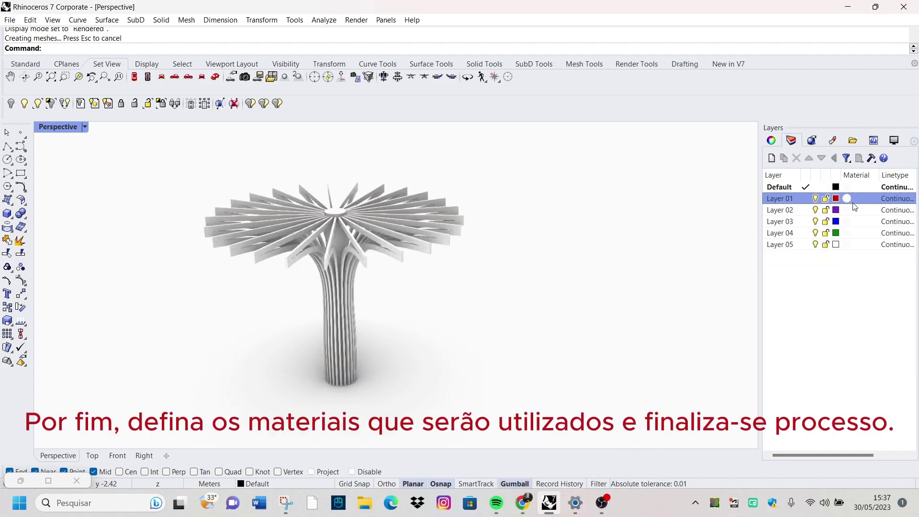
click(847, 198)
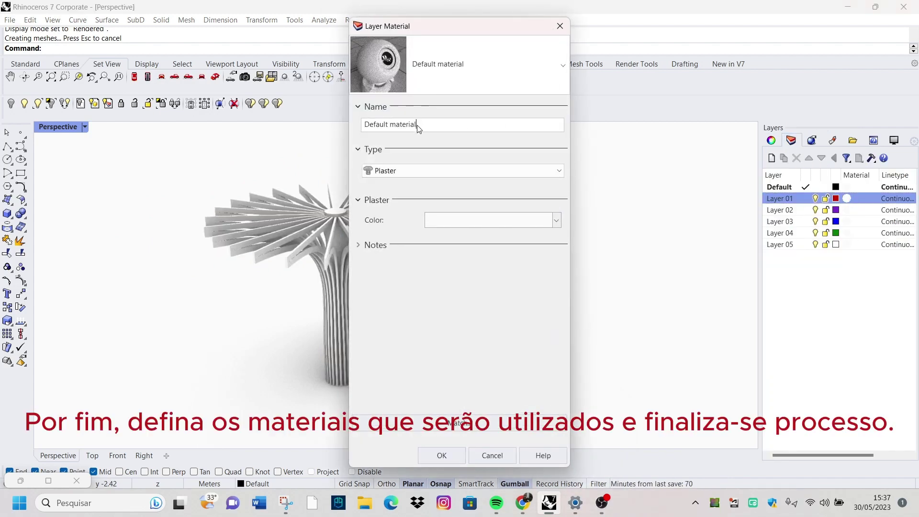
click(417, 170)
Step: Load the CARVALHO IBIZZA wood image as the colour texture and apply it
click(390, 183)
click(423, 338)
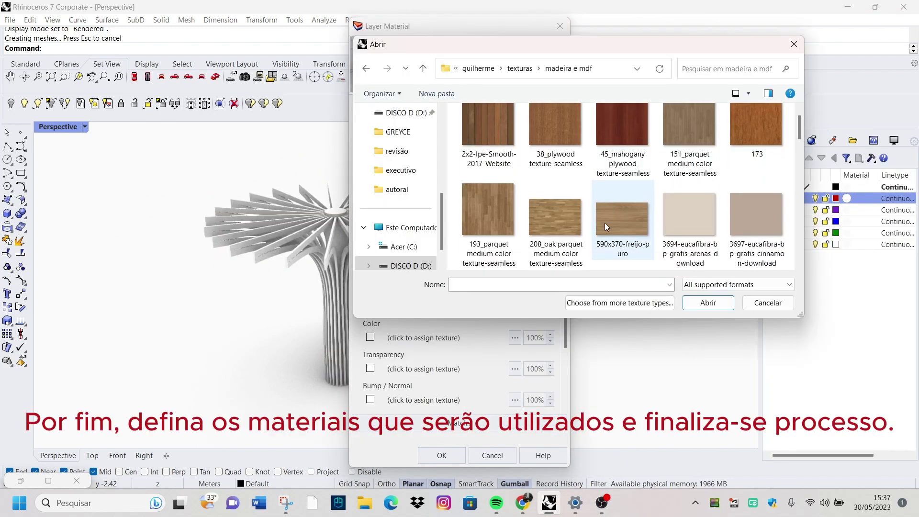
scroll(605, 222, down, 2)
scroll(604, 225, down, 2)
scroll(611, 214, down, 2)
scroll(611, 215, down, 2)
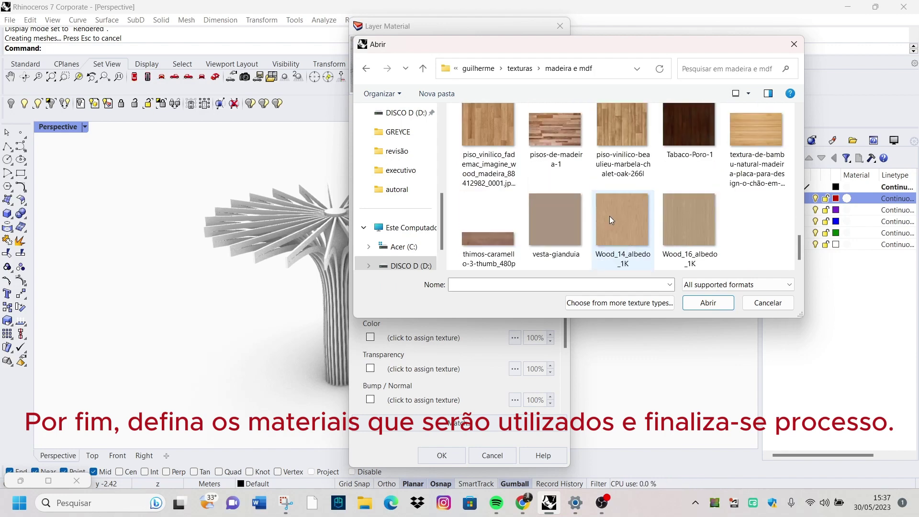
scroll(610, 217, up, 3)
click(488, 139)
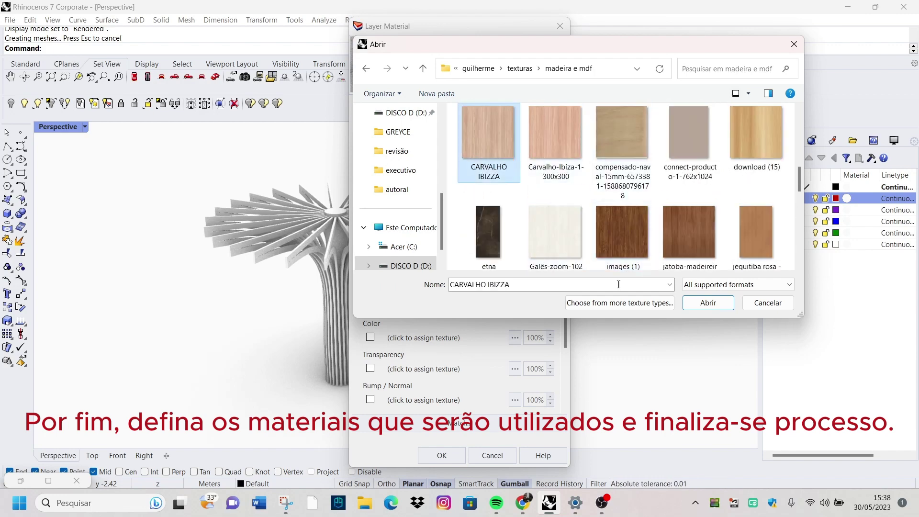
click(703, 307)
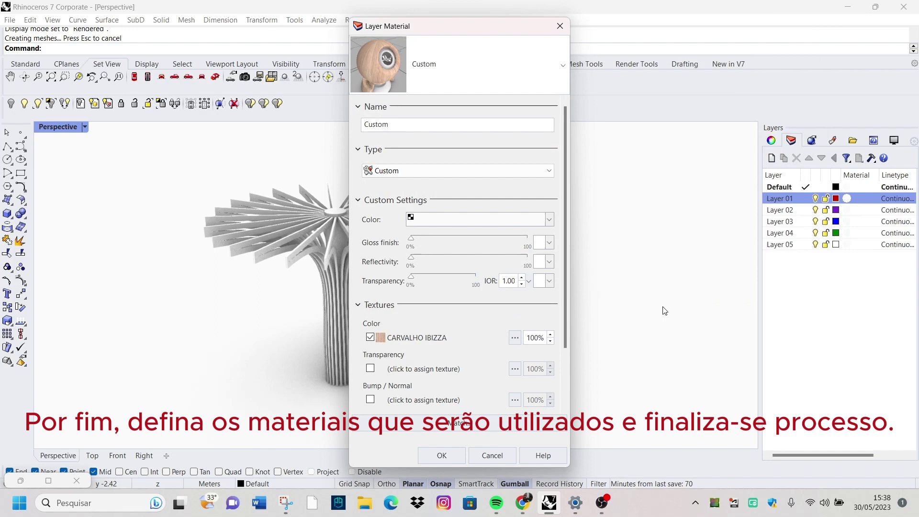
click(441, 460)
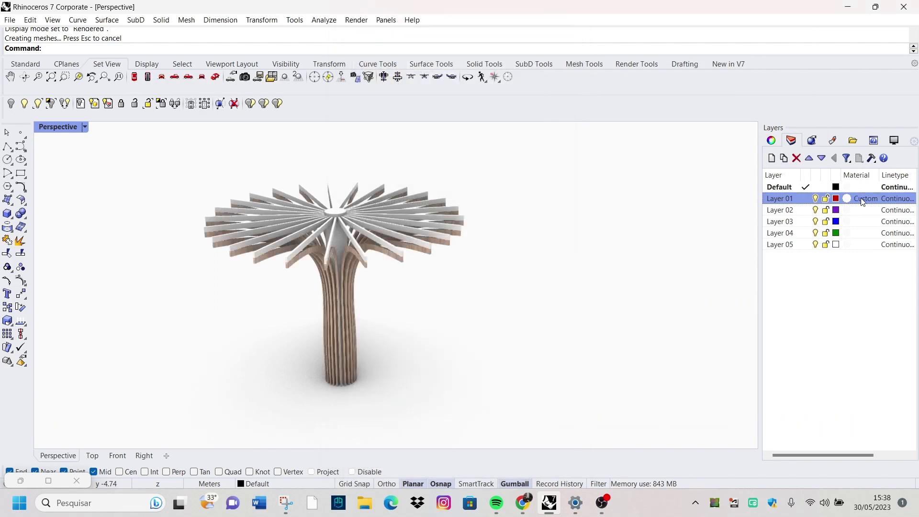
Step: Move the selected pavilion objects onto Layer 01
click(349, 333)
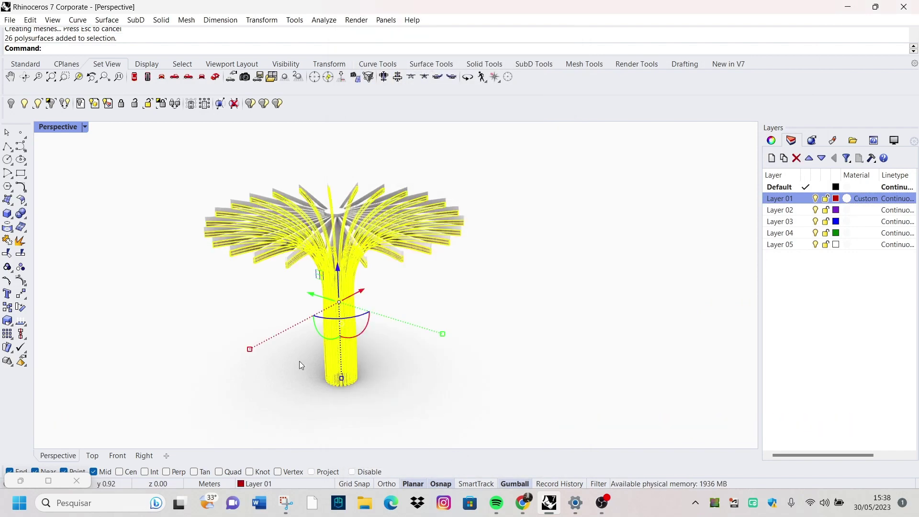
click(257, 484)
click(276, 429)
click(519, 343)
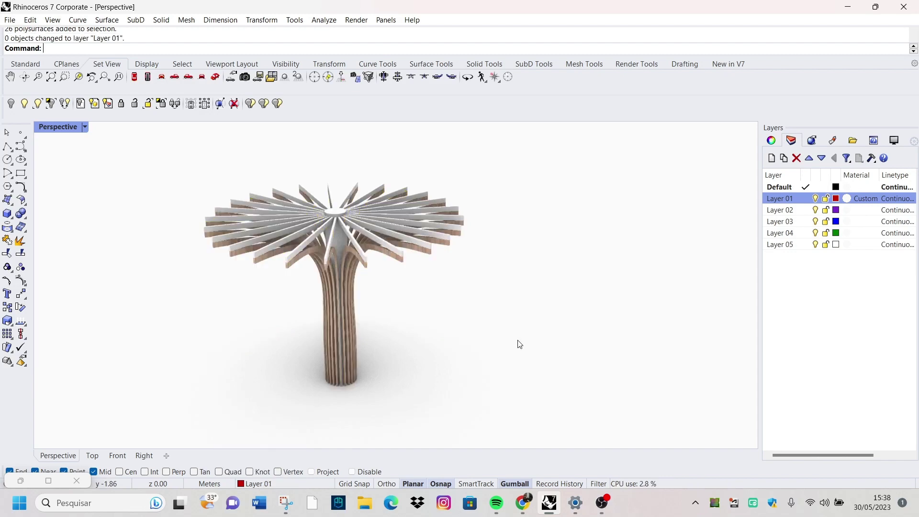
Step: After checking Layer 02's material, move the remaining white canopy beams onto Layer 01
click(849, 210)
key(Escape)
scroll(329, 223, up, 3)
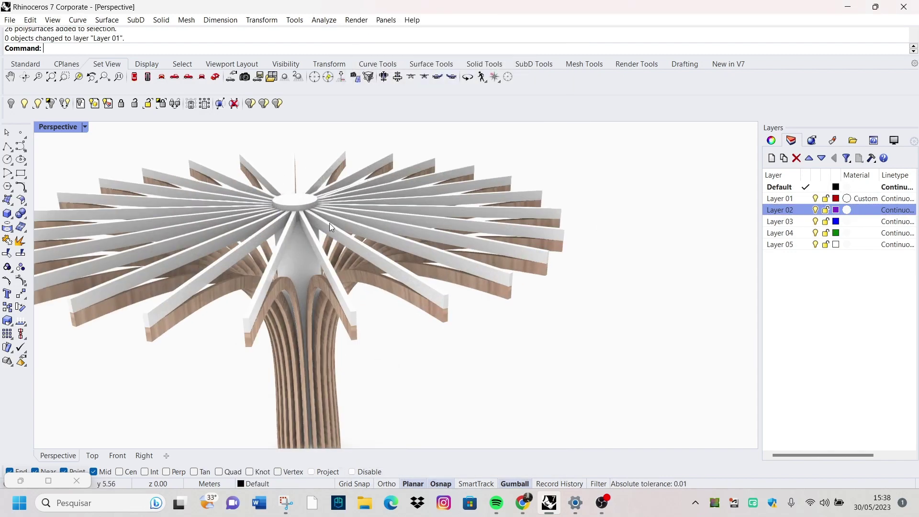
click(249, 249)
click(265, 484)
click(291, 425)
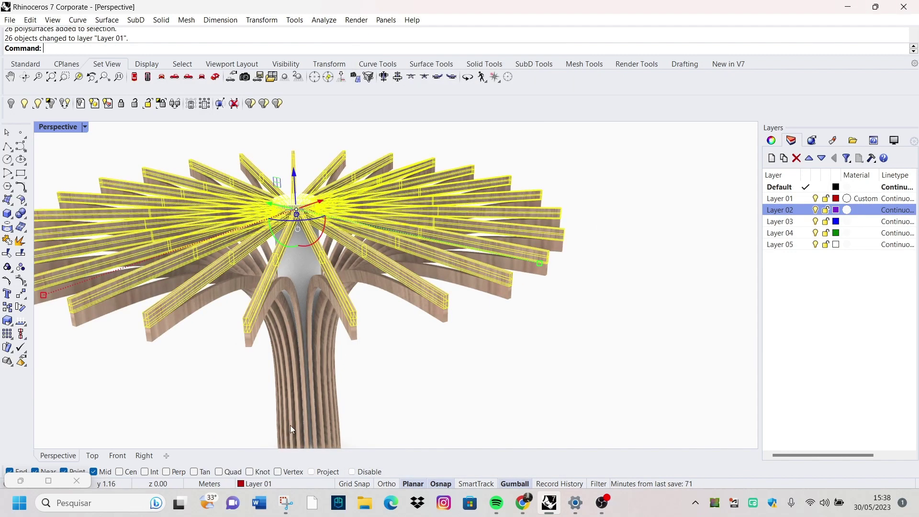
click(578, 270)
scroll(551, 280, down, 5)
Step: Orbit and zoom to a side view of the wood-textured tree
scroll(492, 267, up, 3)
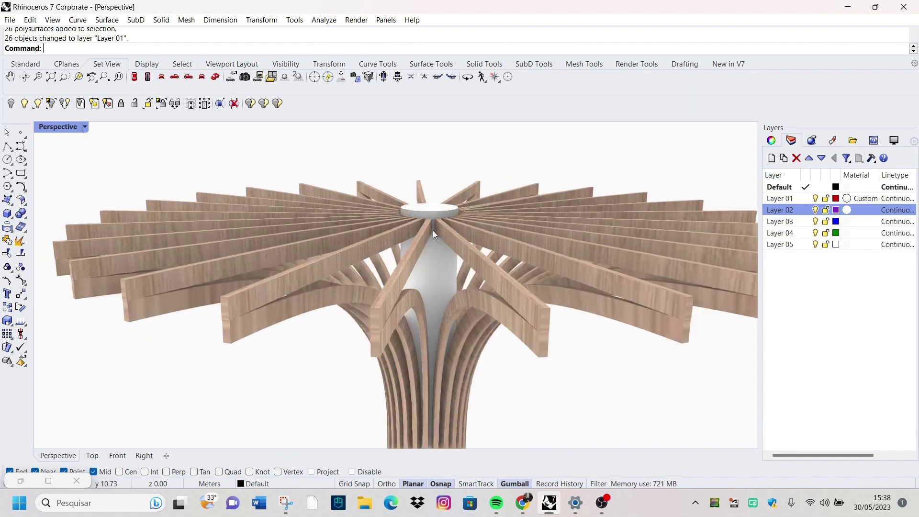
scroll(431, 230, up, 2)
scroll(362, 194, up, 2)
scroll(362, 193, down, 5)
mouse_move(362, 193)
right_down()
mouse_move(254, 238)
mouse_move(383, 215)
mouse_move(567, 211)
right_up()
scroll(286, 244, up, 3)
scroll(427, 237, up, 2)
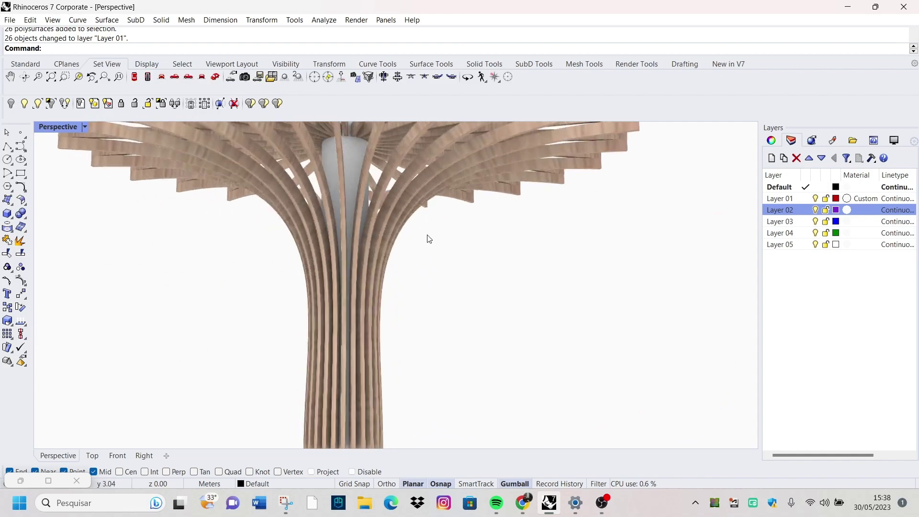
Step: Orbit low to inspect the canopy from below and the trunk
right_drag(426, 237, 369, 267)
scroll(369, 267, up, 3)
scroll(369, 266, down, 3)
mouse_move(356, 220)
right_down()
mouse_move(345, 327)
mouse_move(433, 301)
mouse_move(395, 292)
mouse_move(371, 194)
mouse_move(404, 283)
mouse_move(578, 234)
right_up()
scroll(394, 292, up, 2)
scroll(375, 299, up, 3)
scroll(373, 299, down, 5)
scroll(371, 194, up, 2)
scroll(378, 283, down, 3)
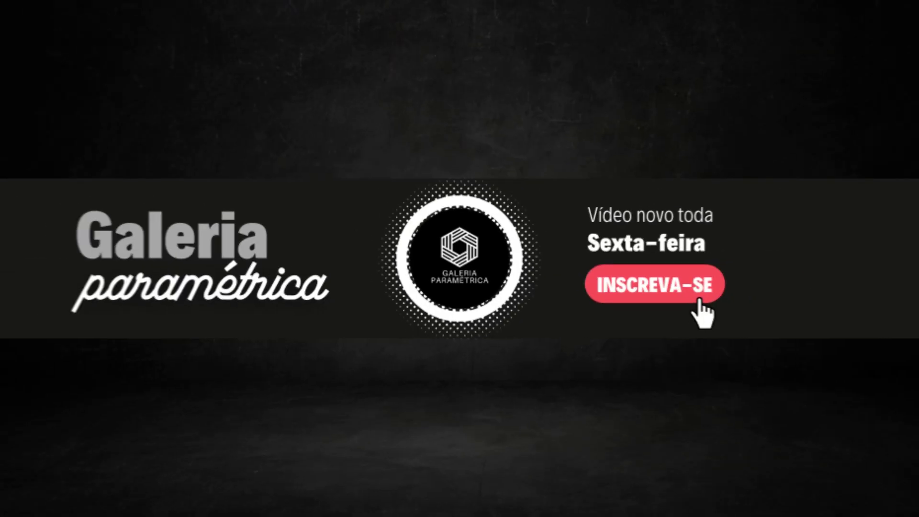